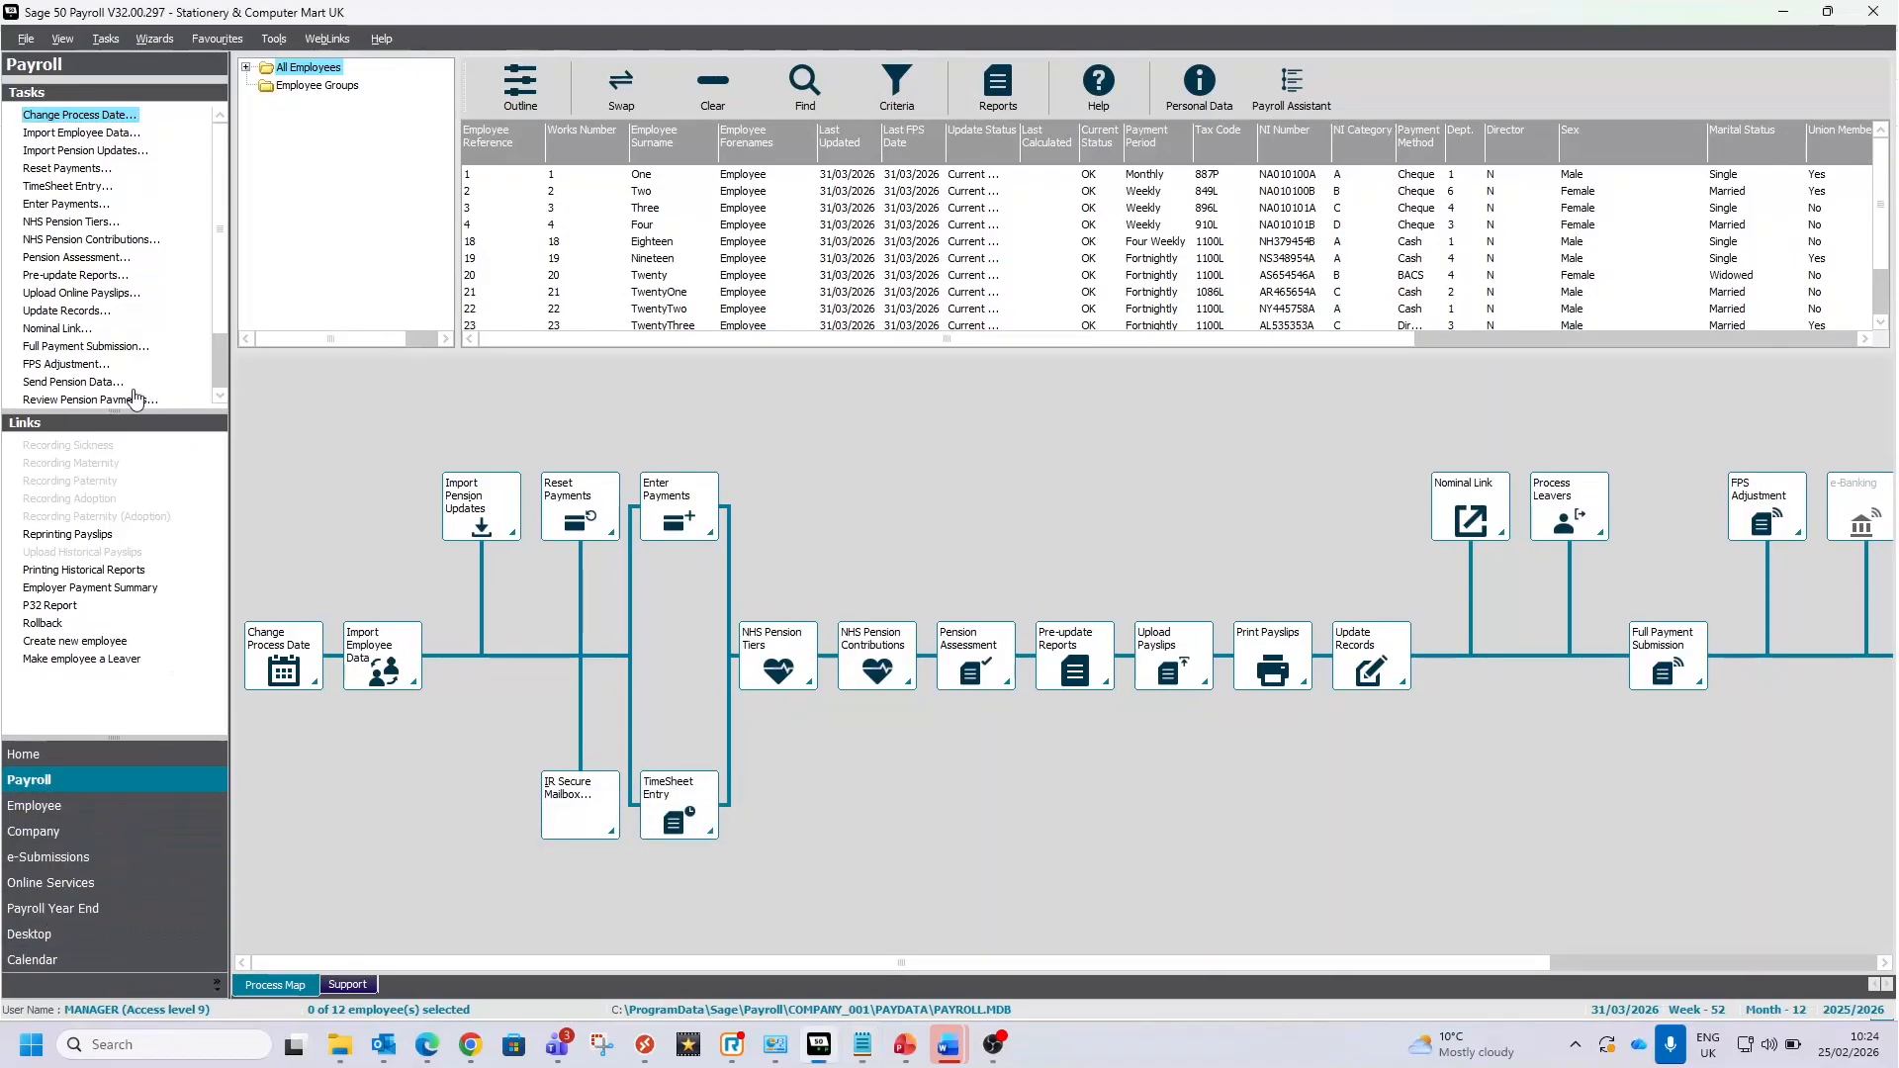
Step: Change the payroll process date to 05/04/2026
left_click(84, 116)
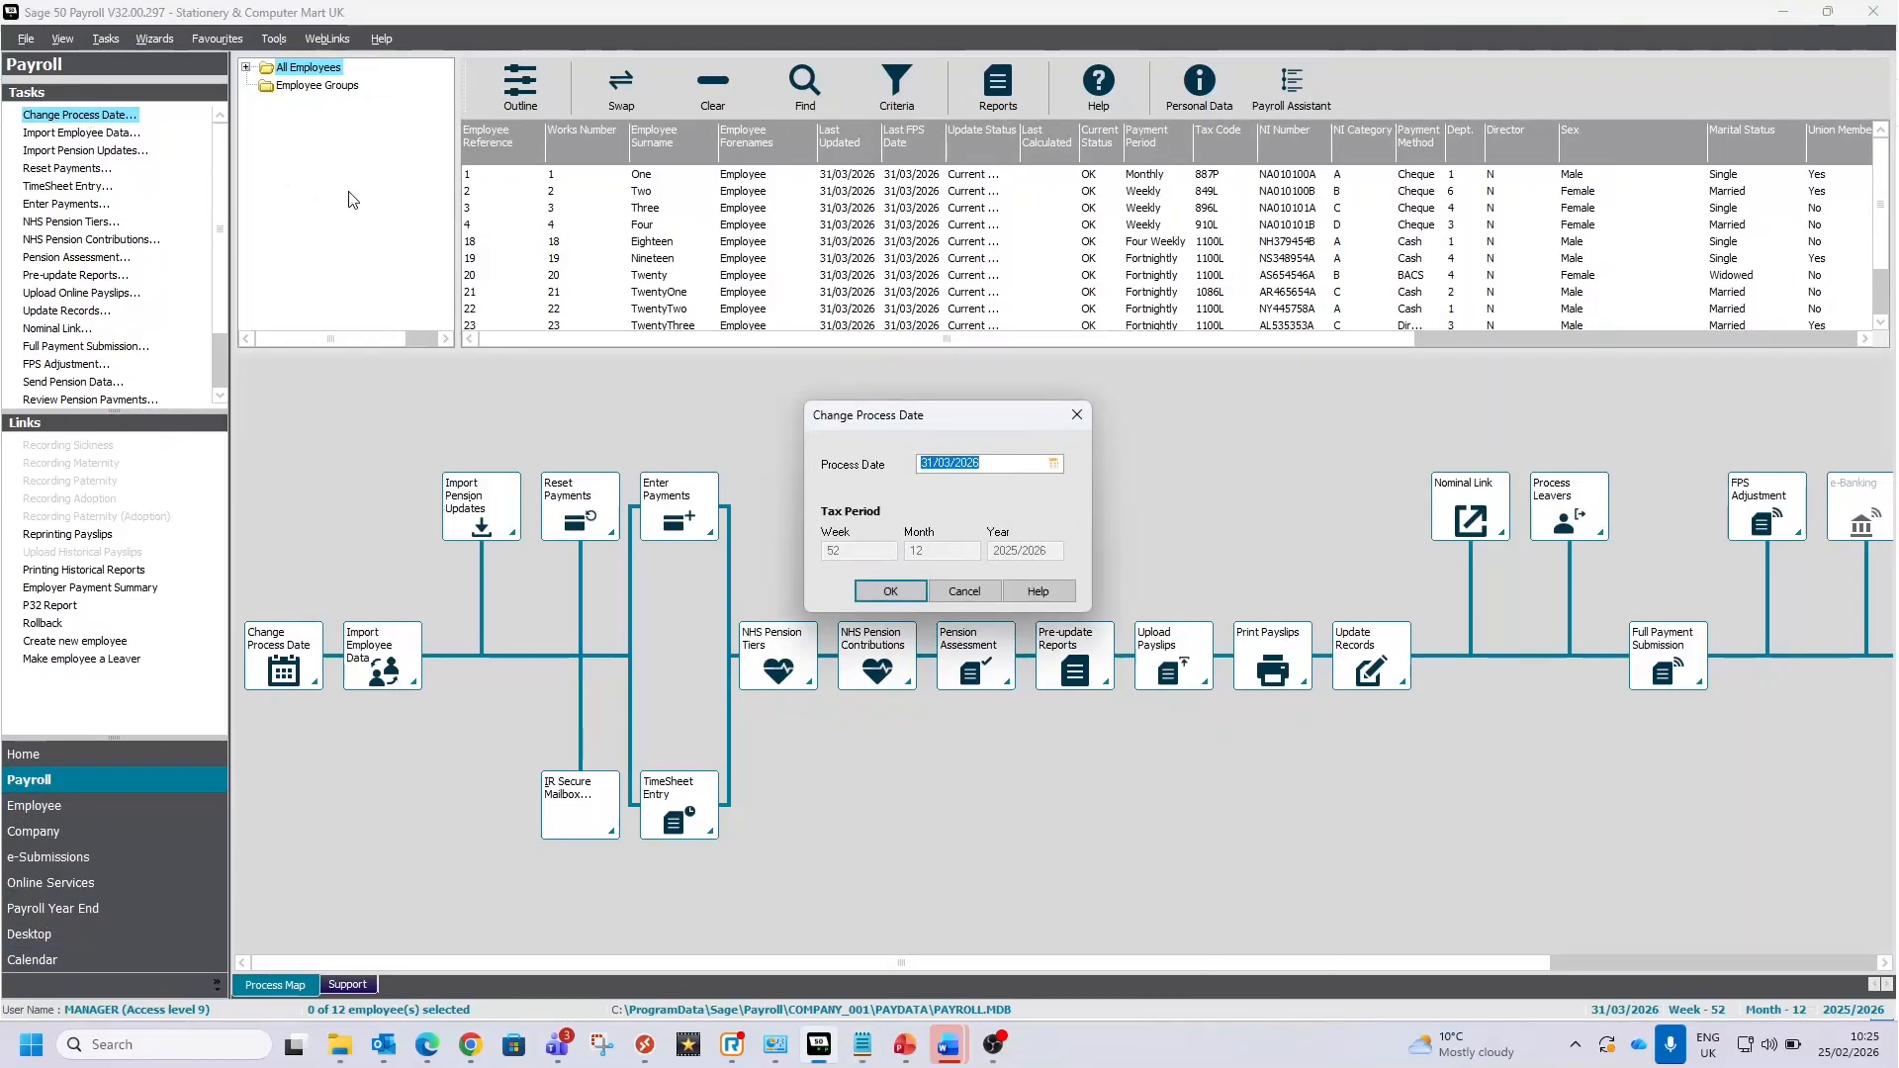
type("05/04/2026")
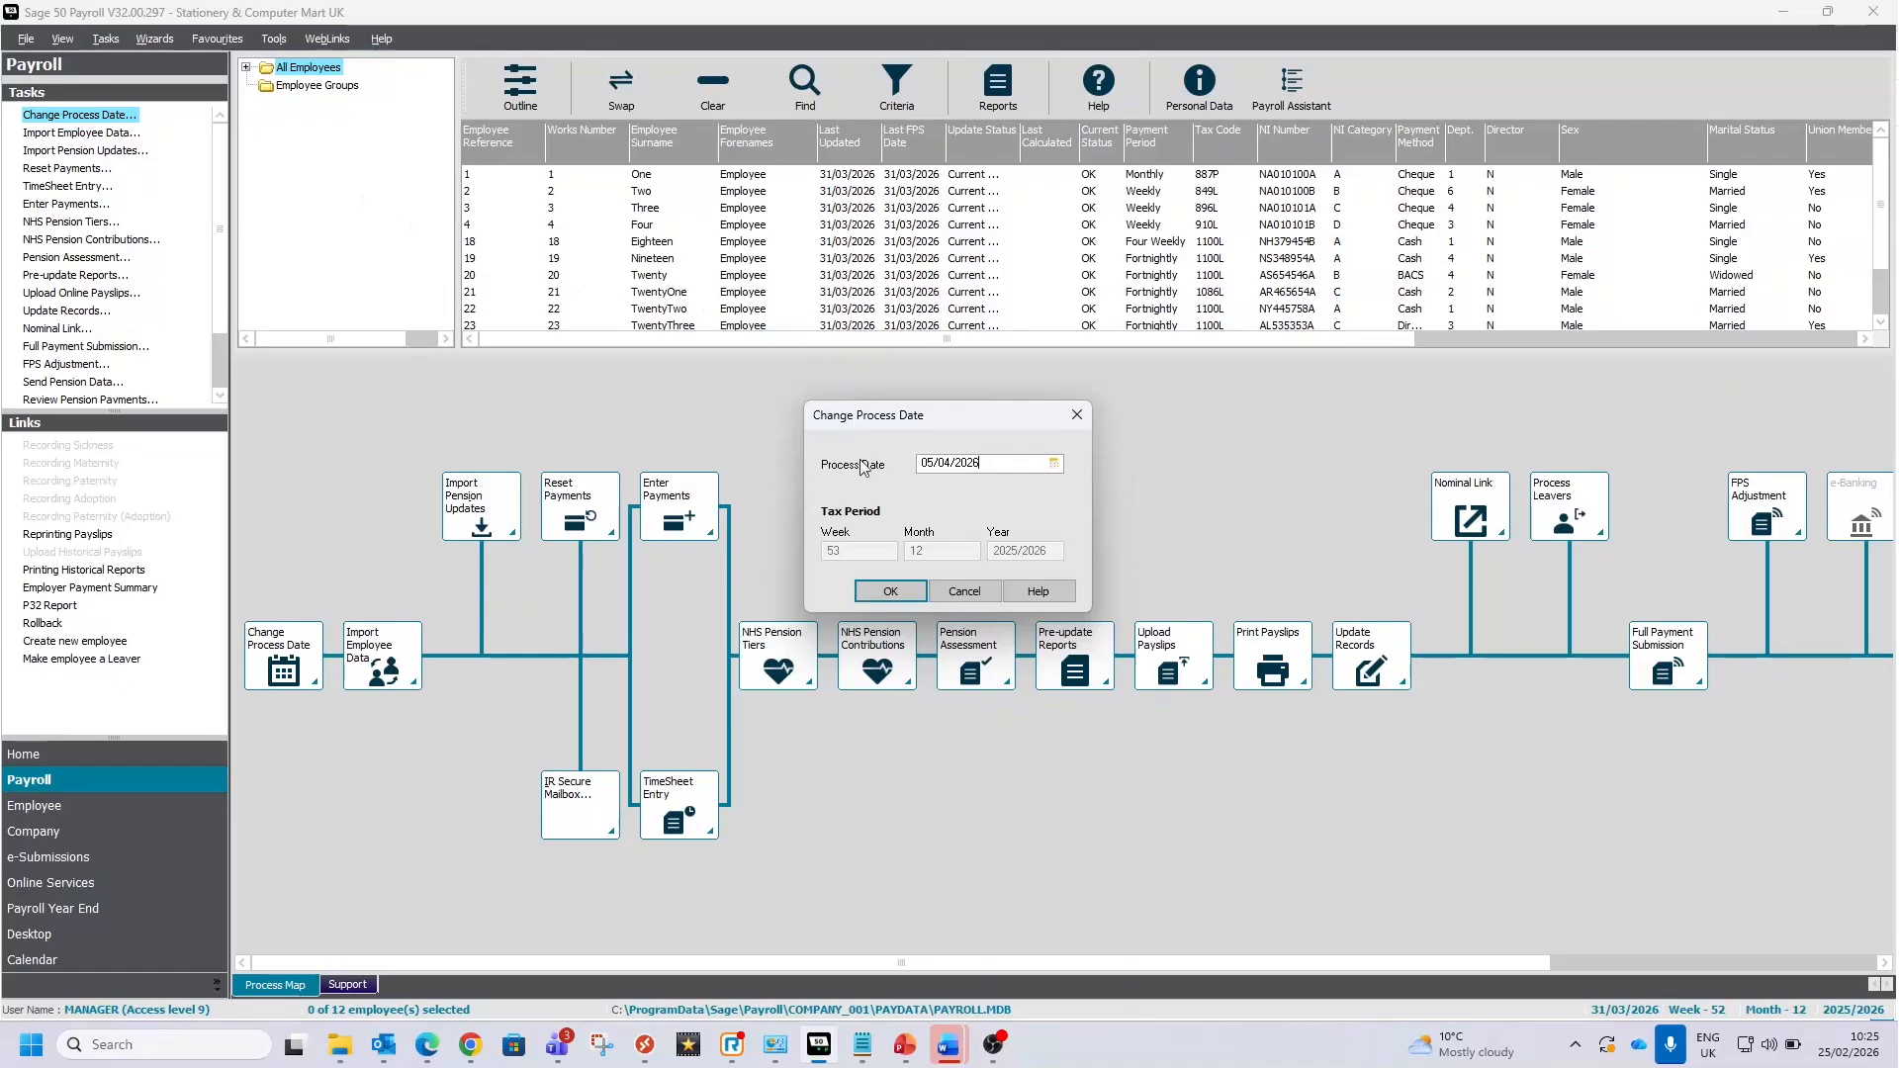
left_click(891, 592)
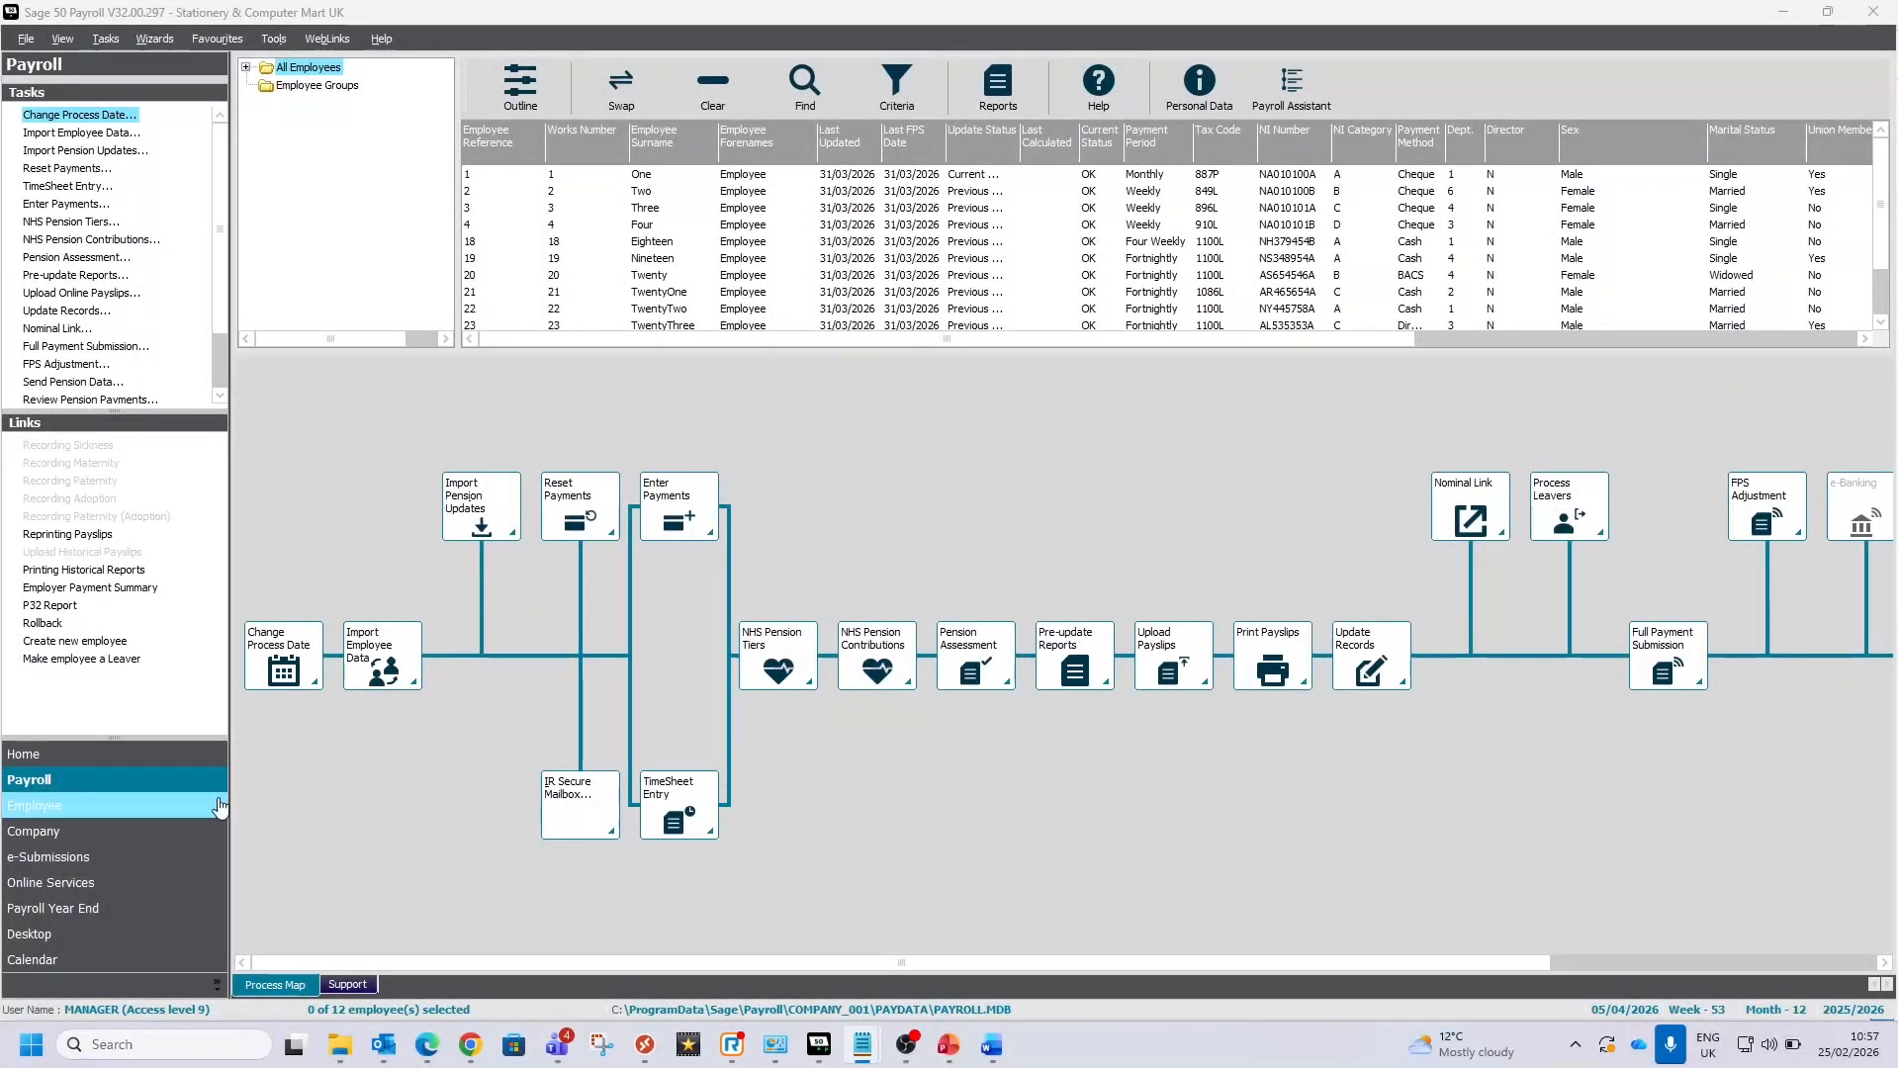
Step: Start the payroll year end with all employee selections and criteria cleared, choosing tax year 2025/2026 with reports date 05/04/2026
left_click(81, 912)
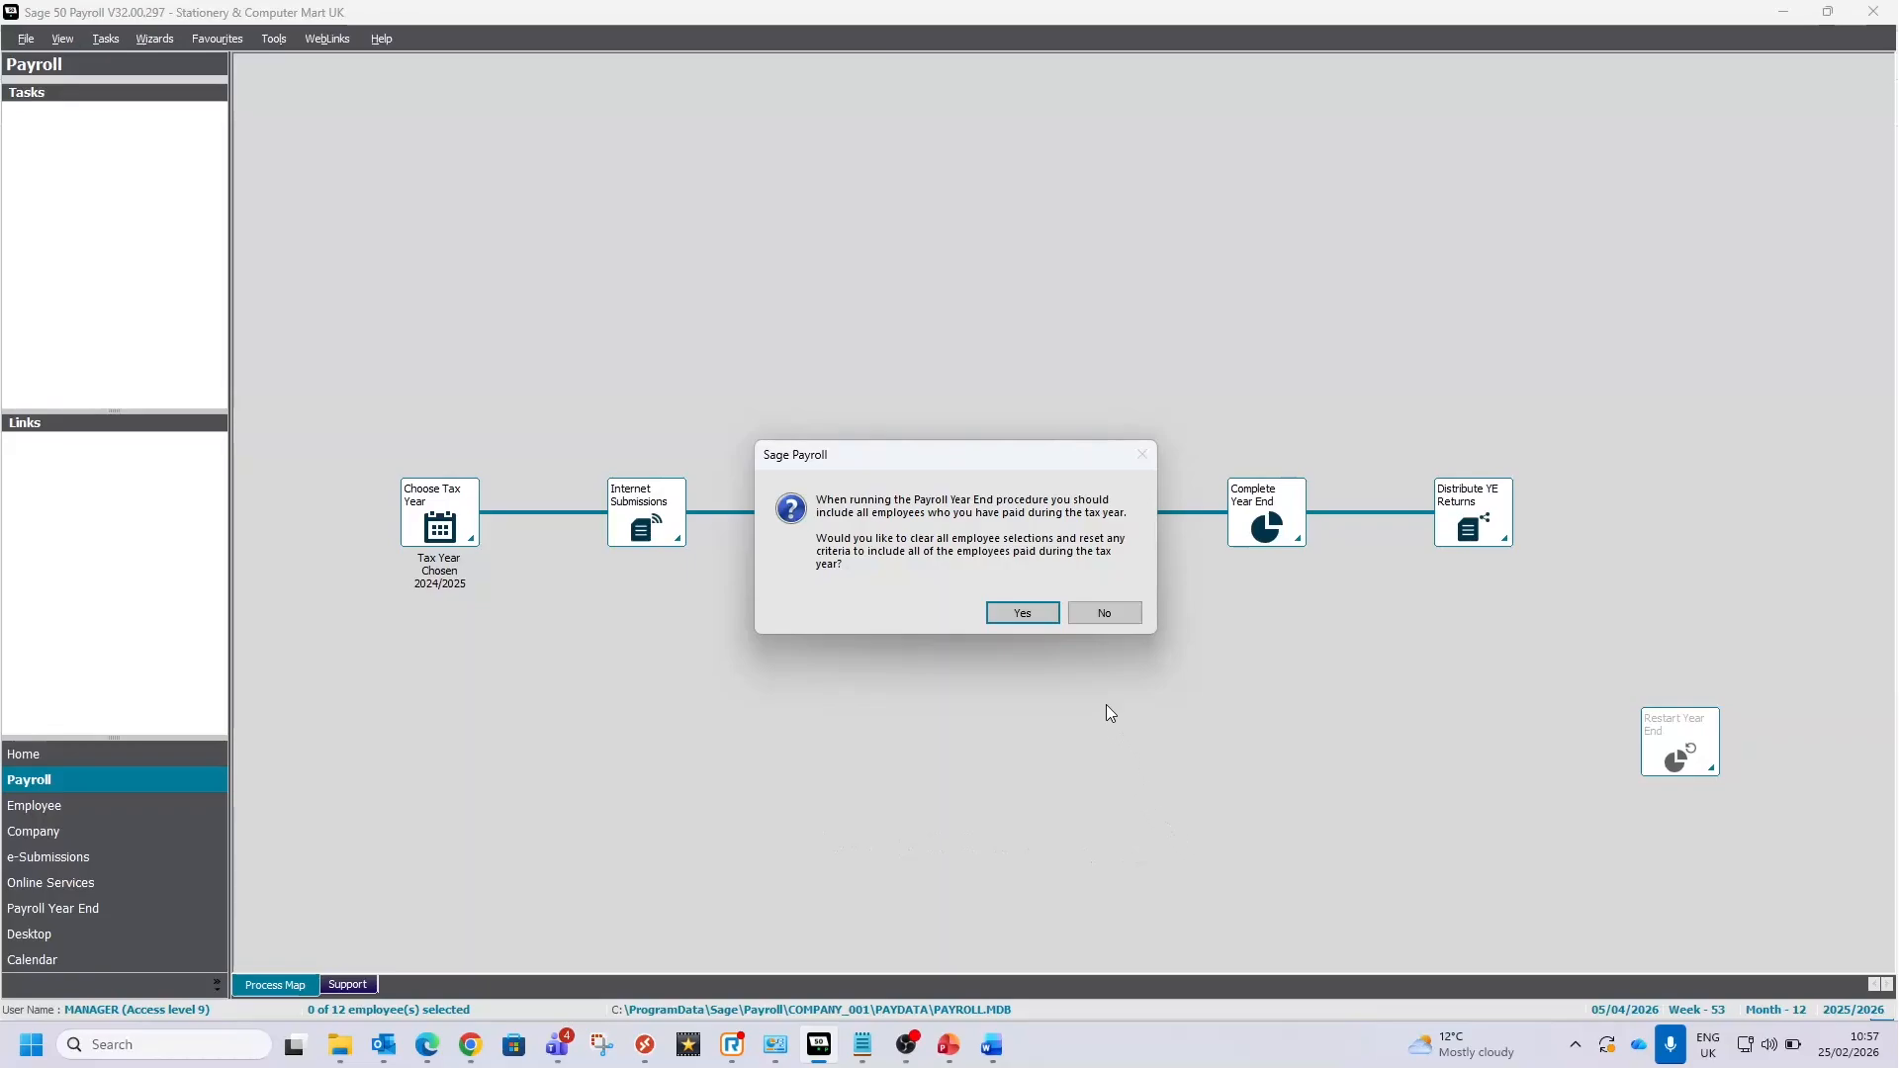
left_click(1016, 620)
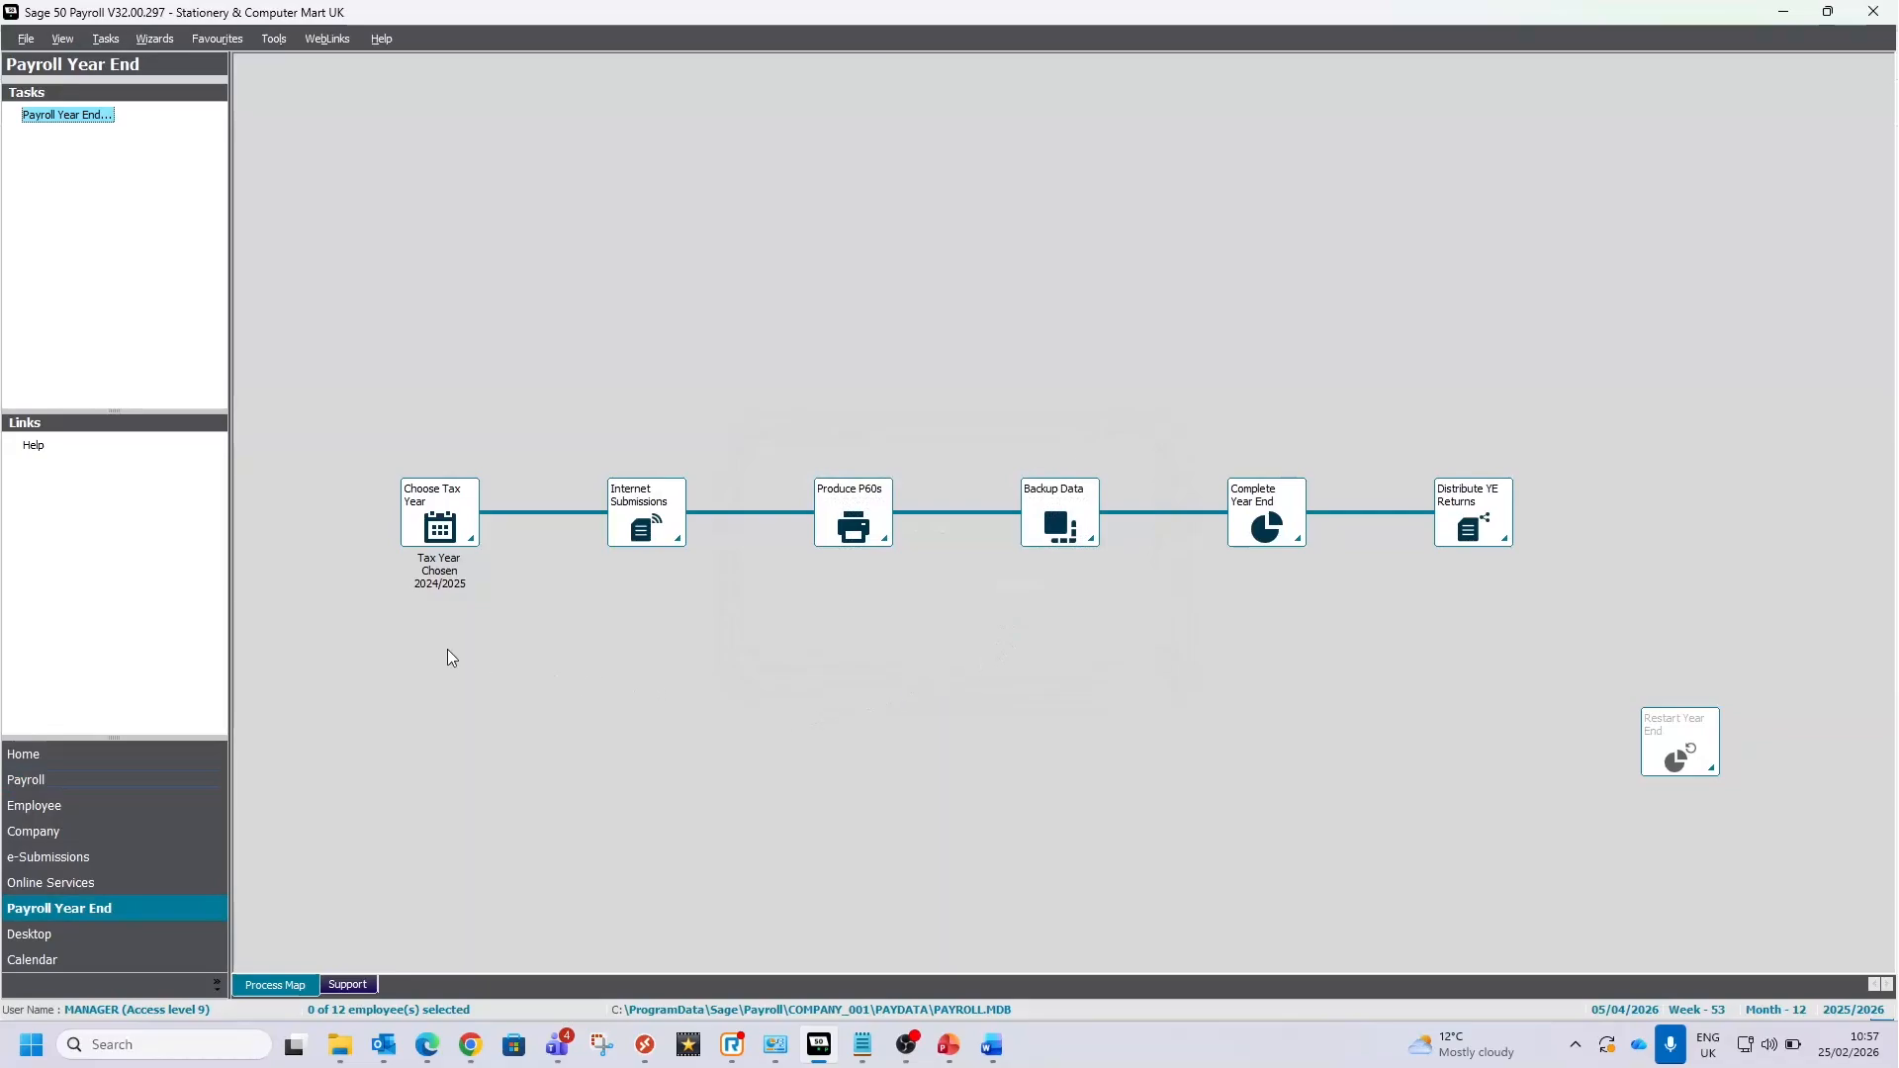
left_click(431, 536)
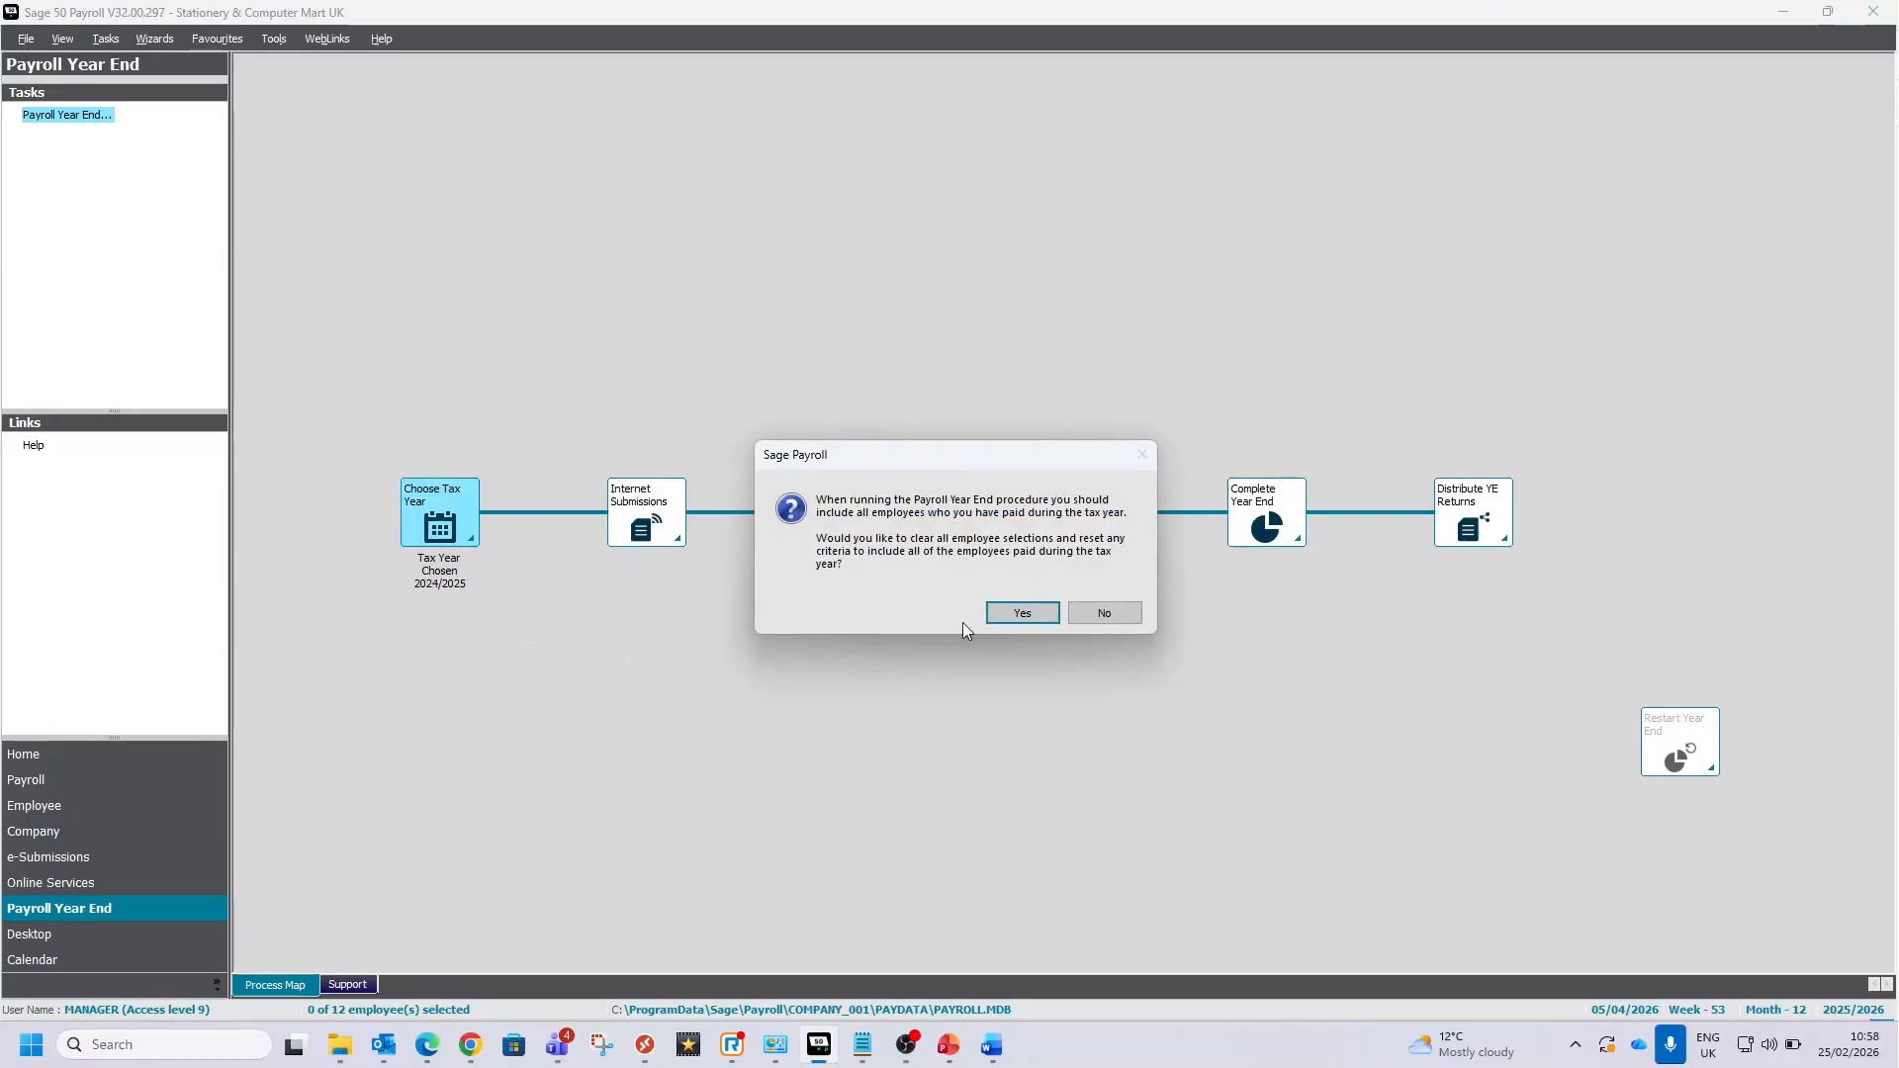
left_click(1015, 613)
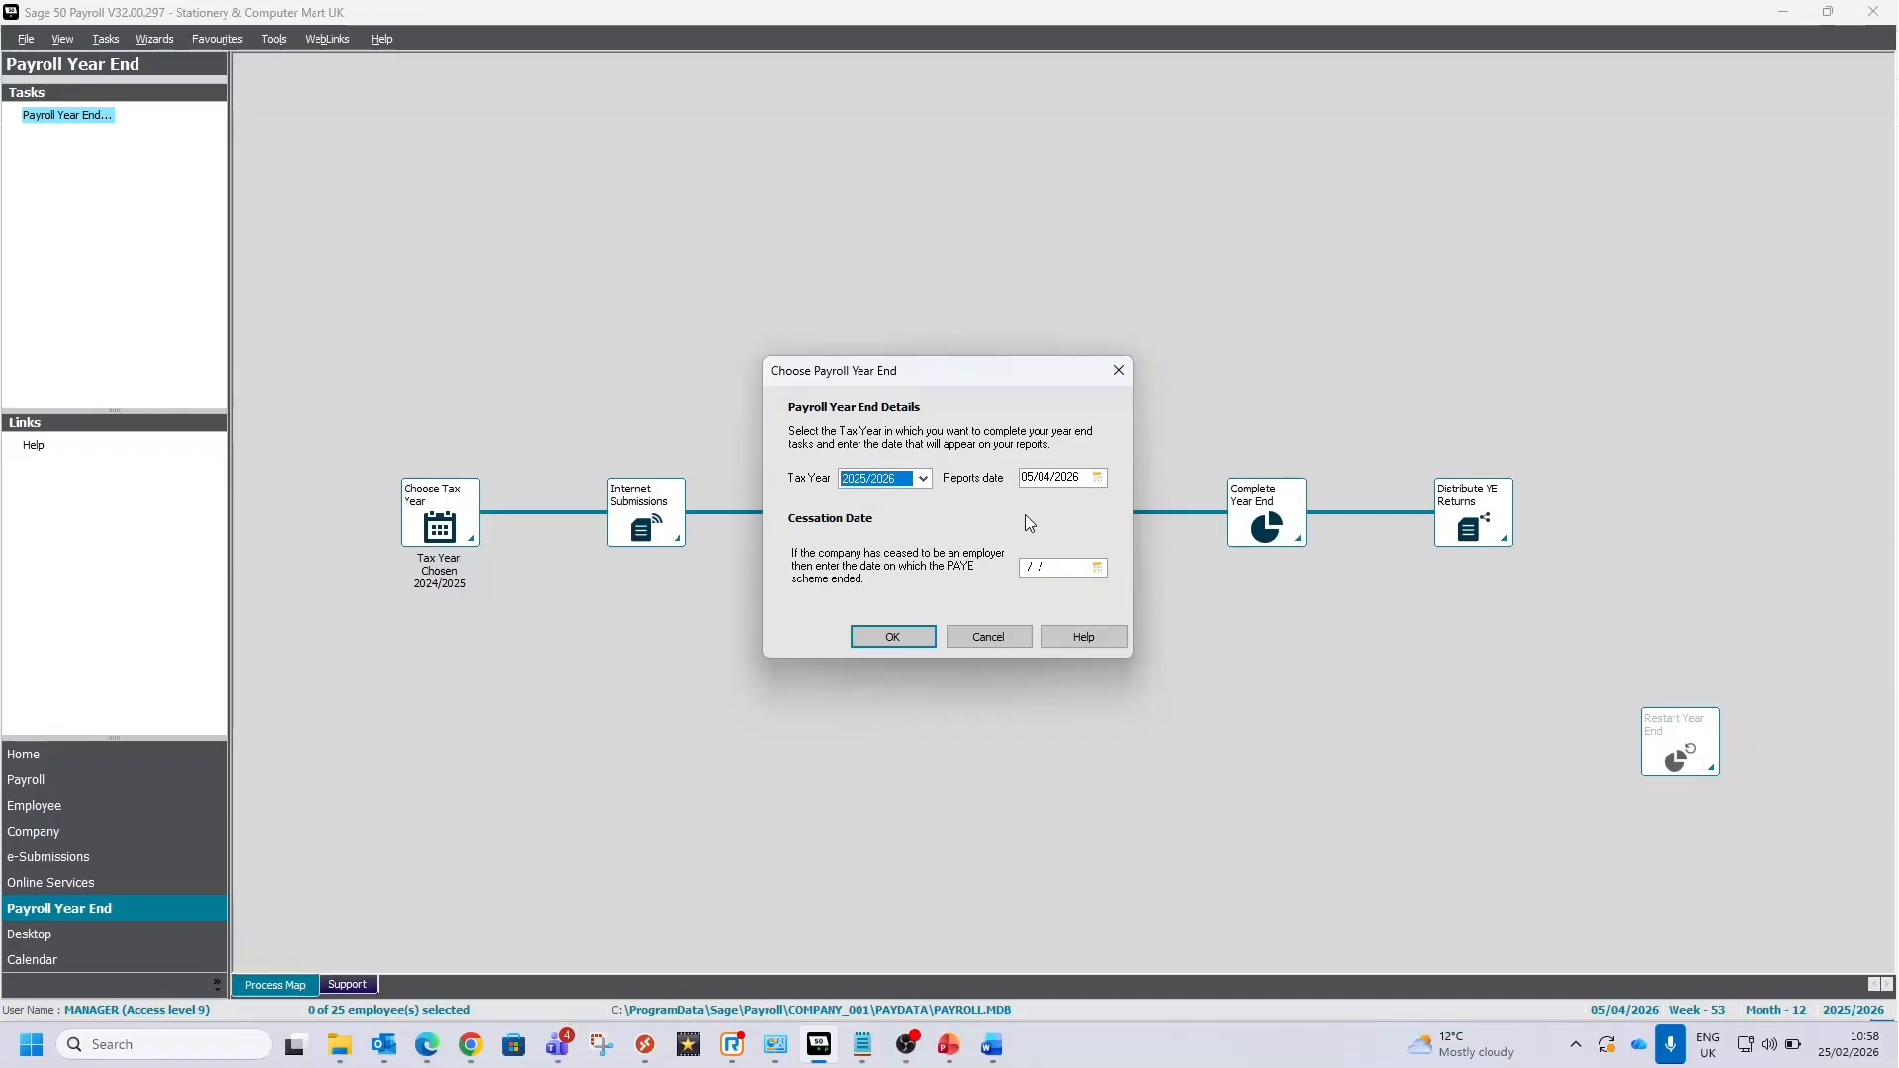
left_click(901, 641)
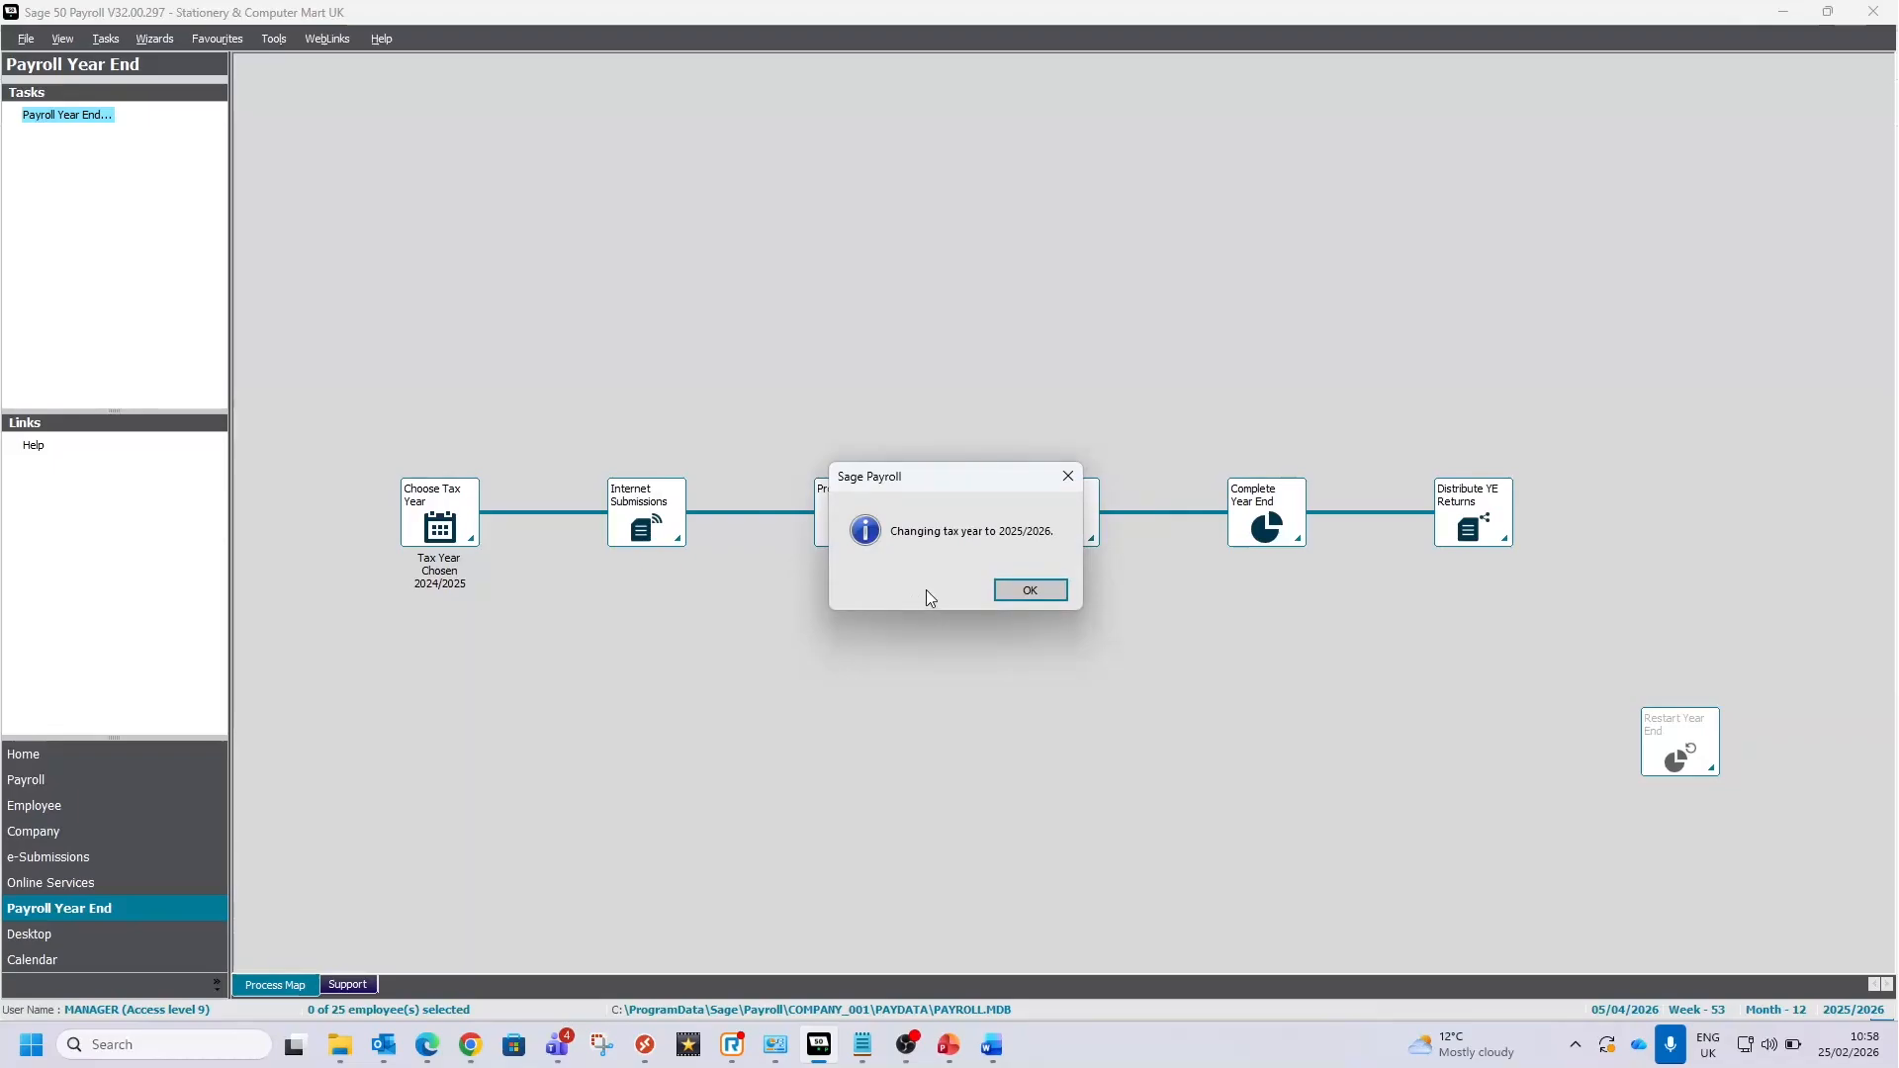
left_click(1029, 593)
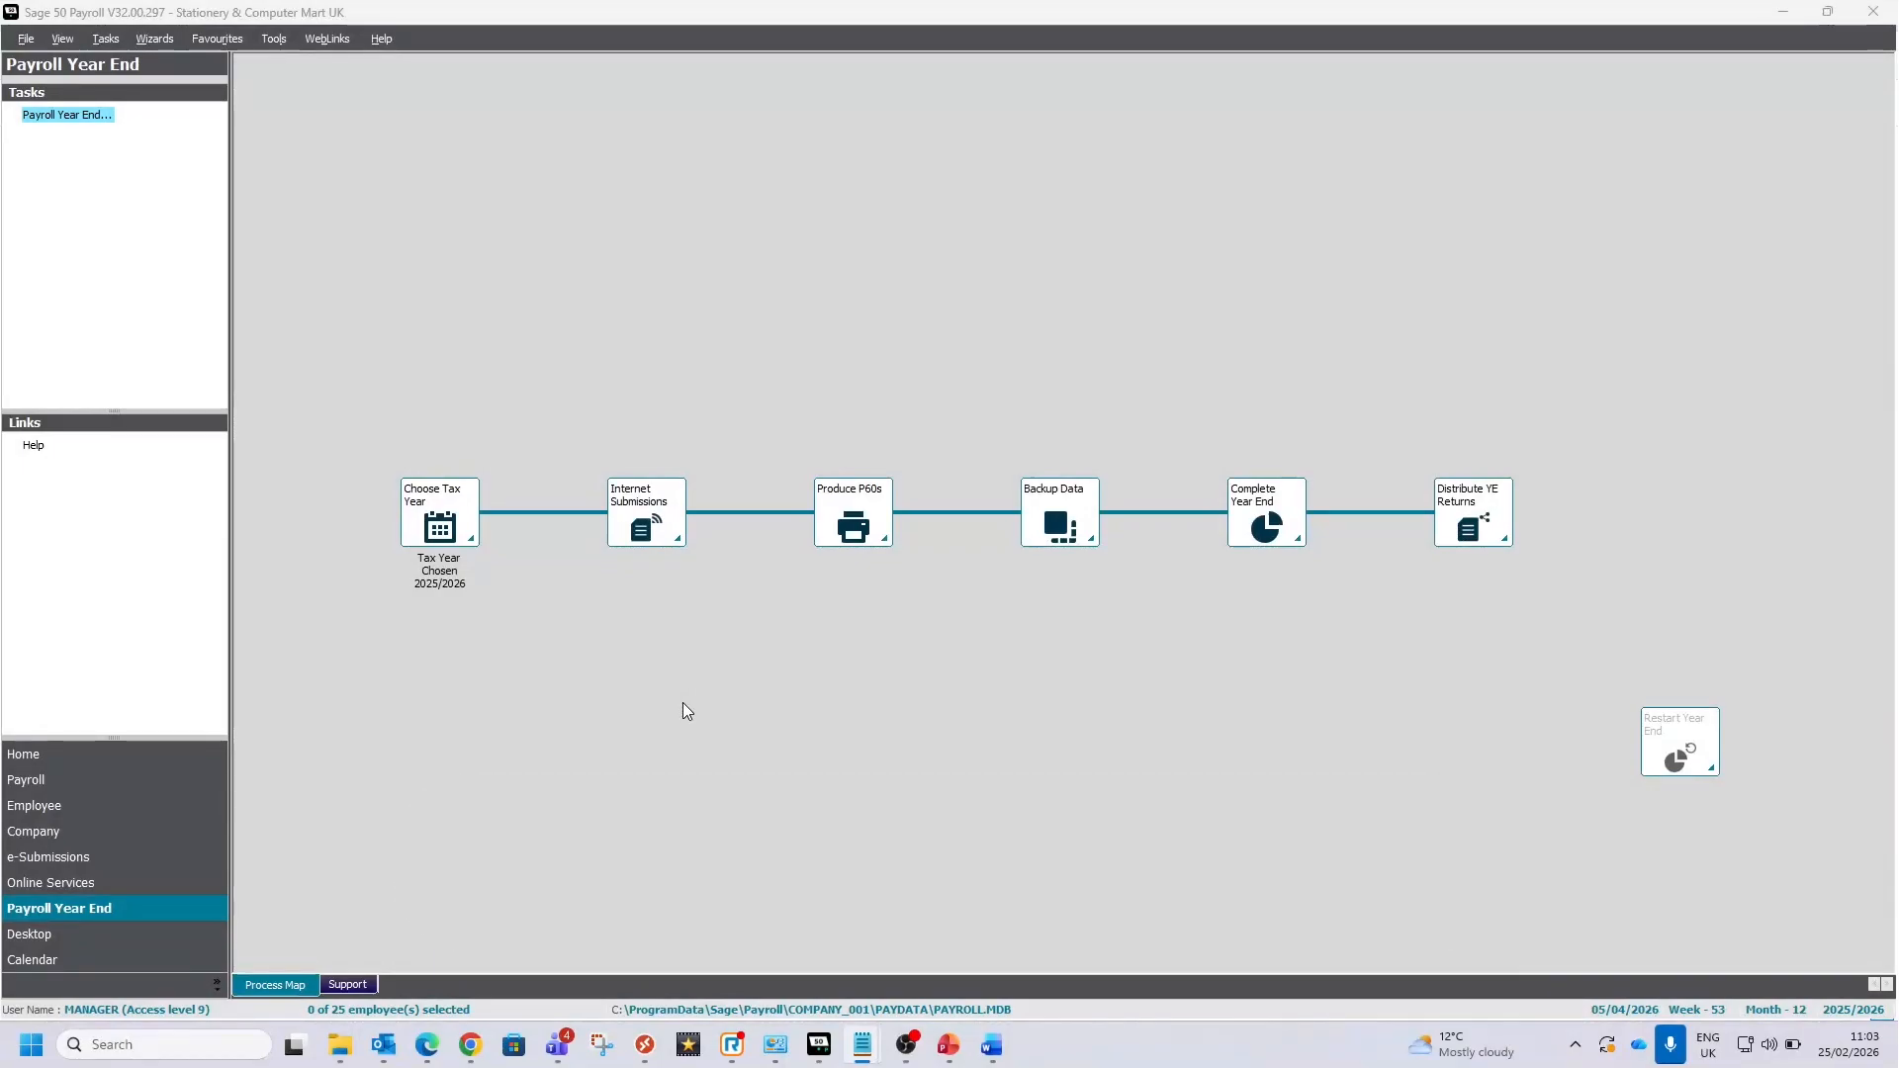
Step: Start the year-end Employer Payment Summary submission, acknowledging that HMRC will not receive it and accepting the important notice
left_click(631, 524)
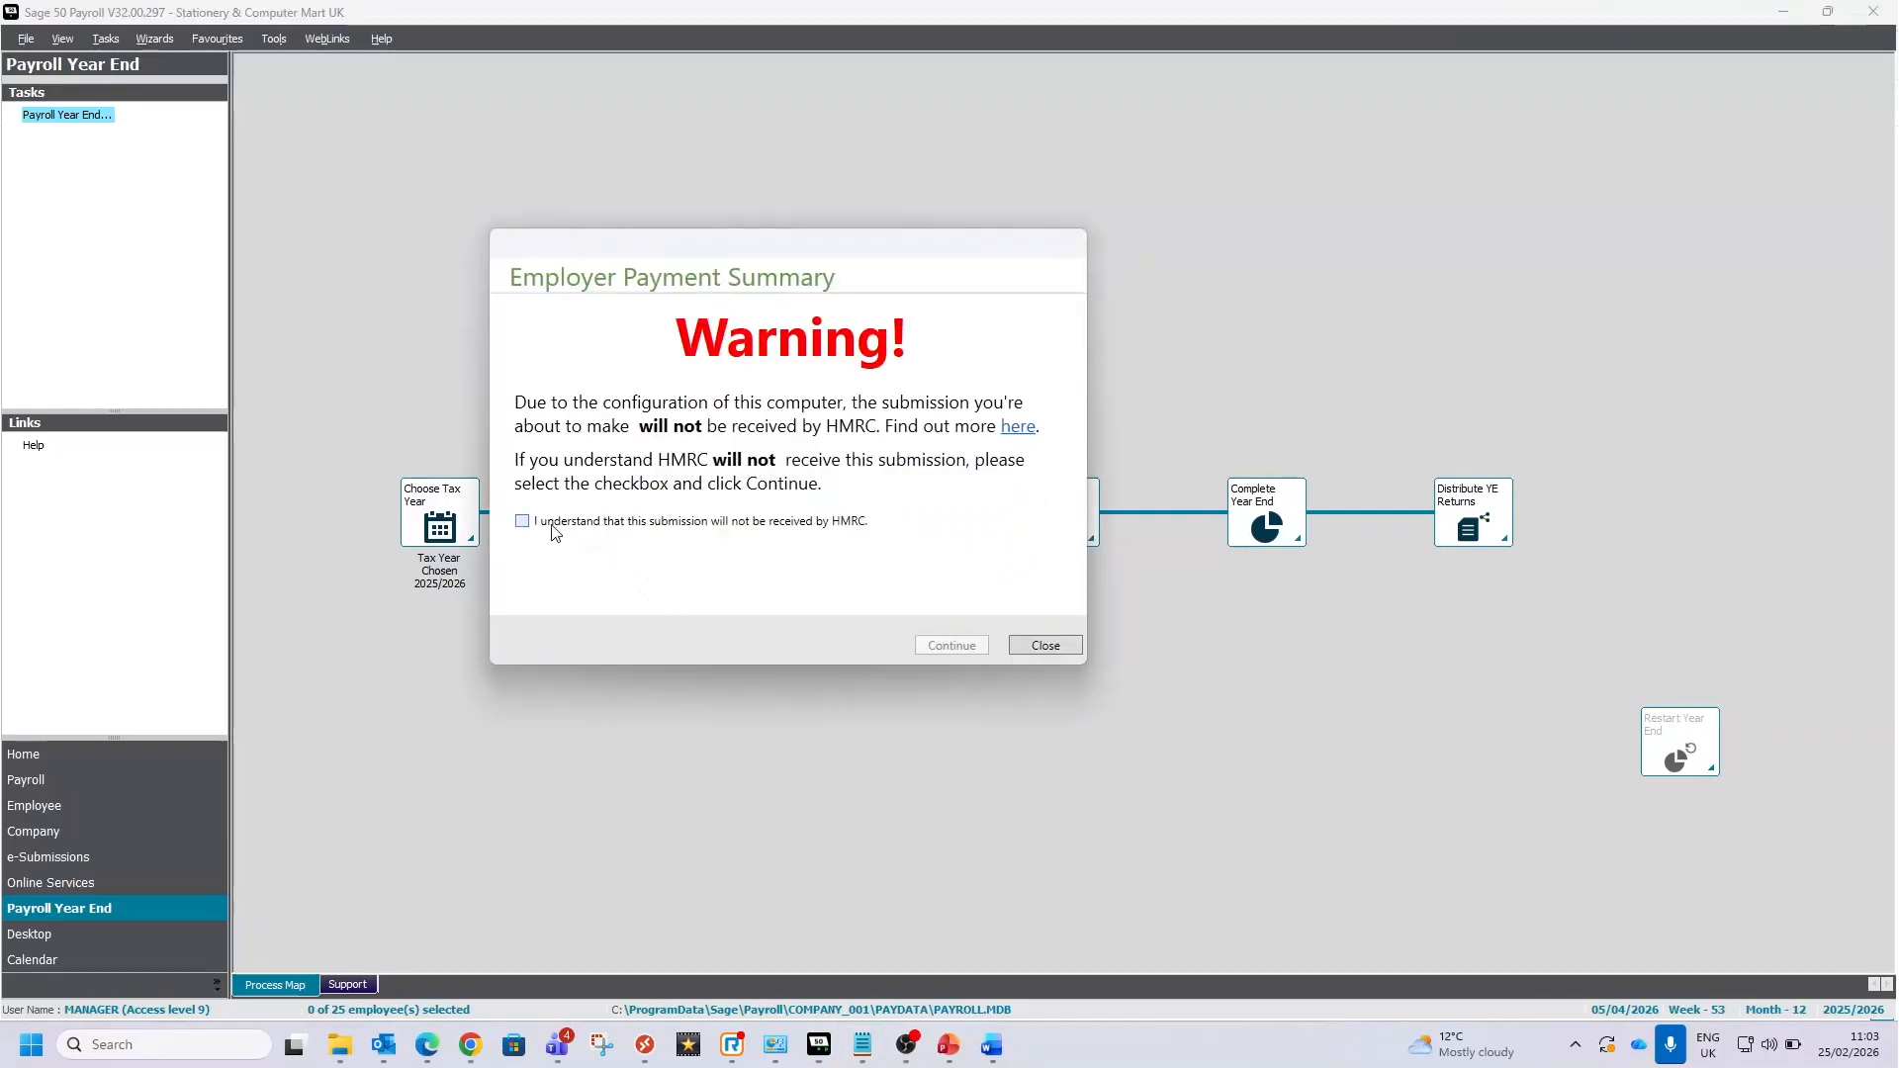
left_click(553, 529)
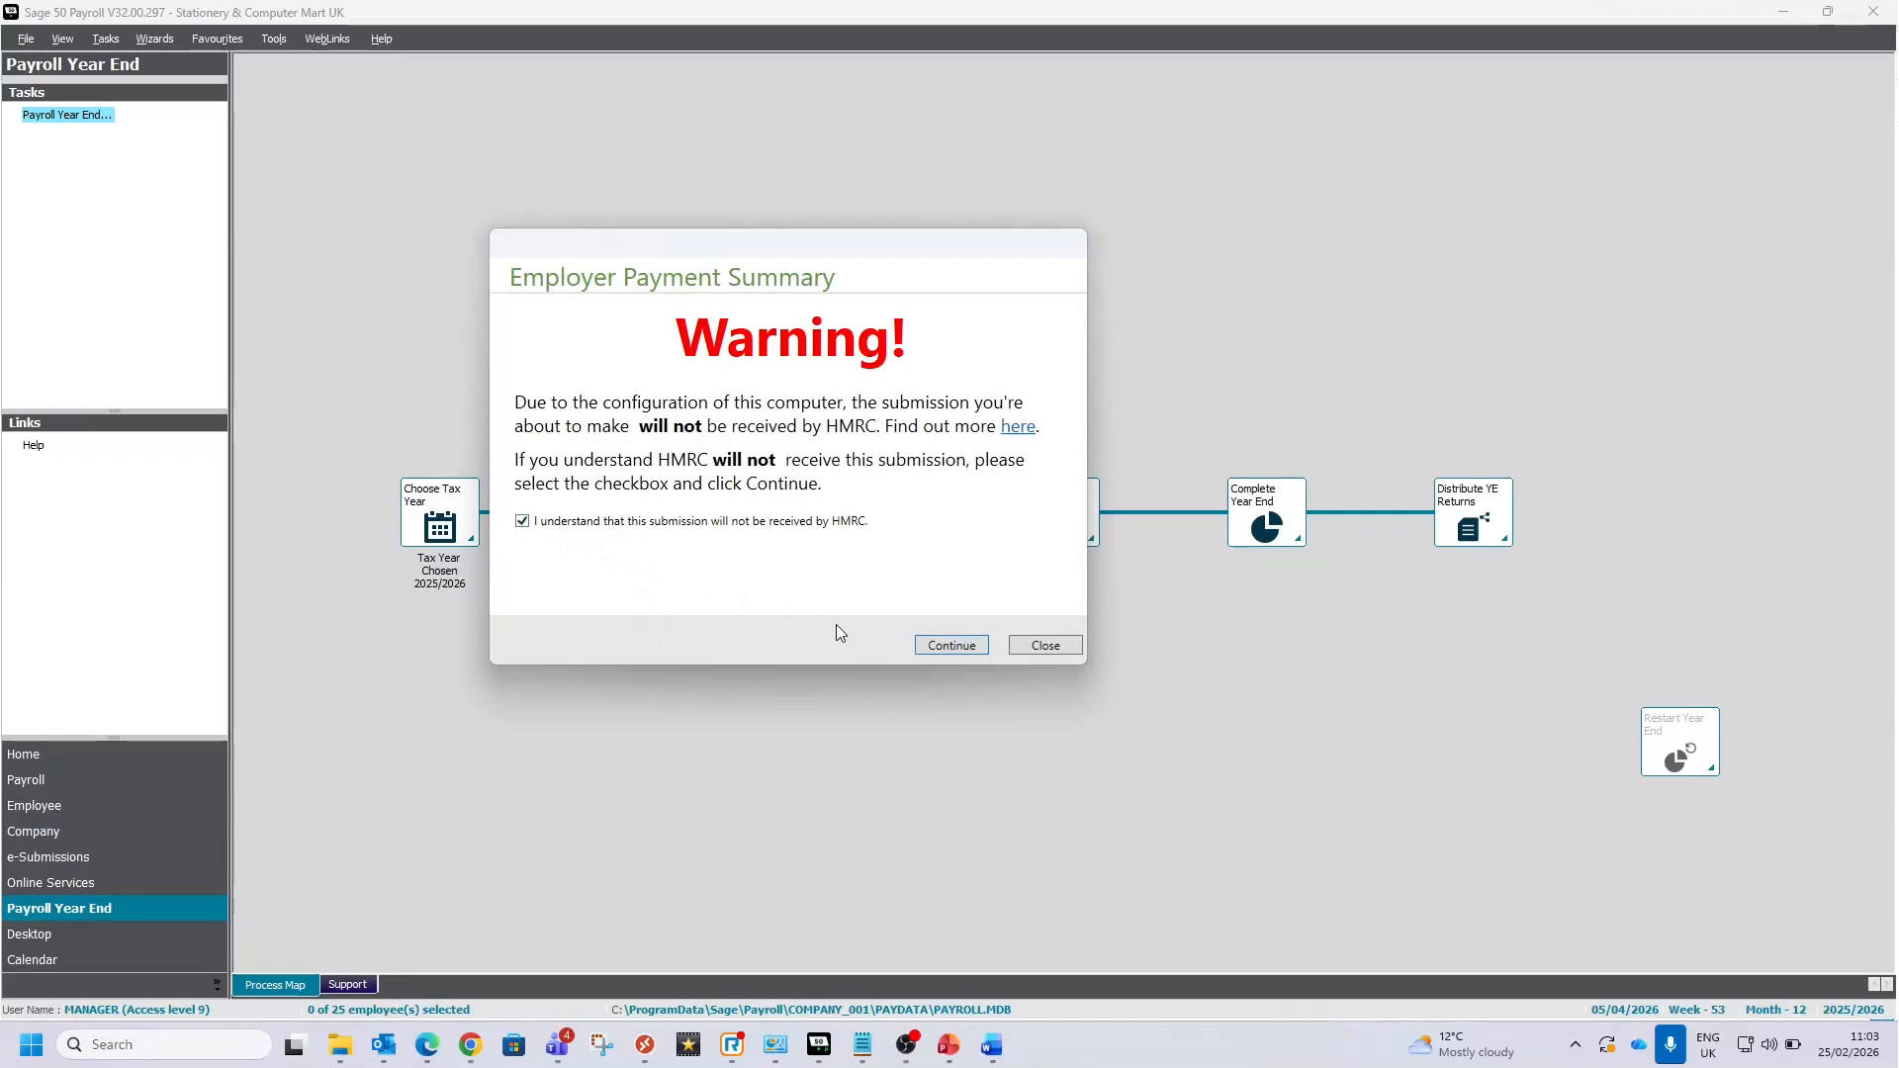
left_click(951, 646)
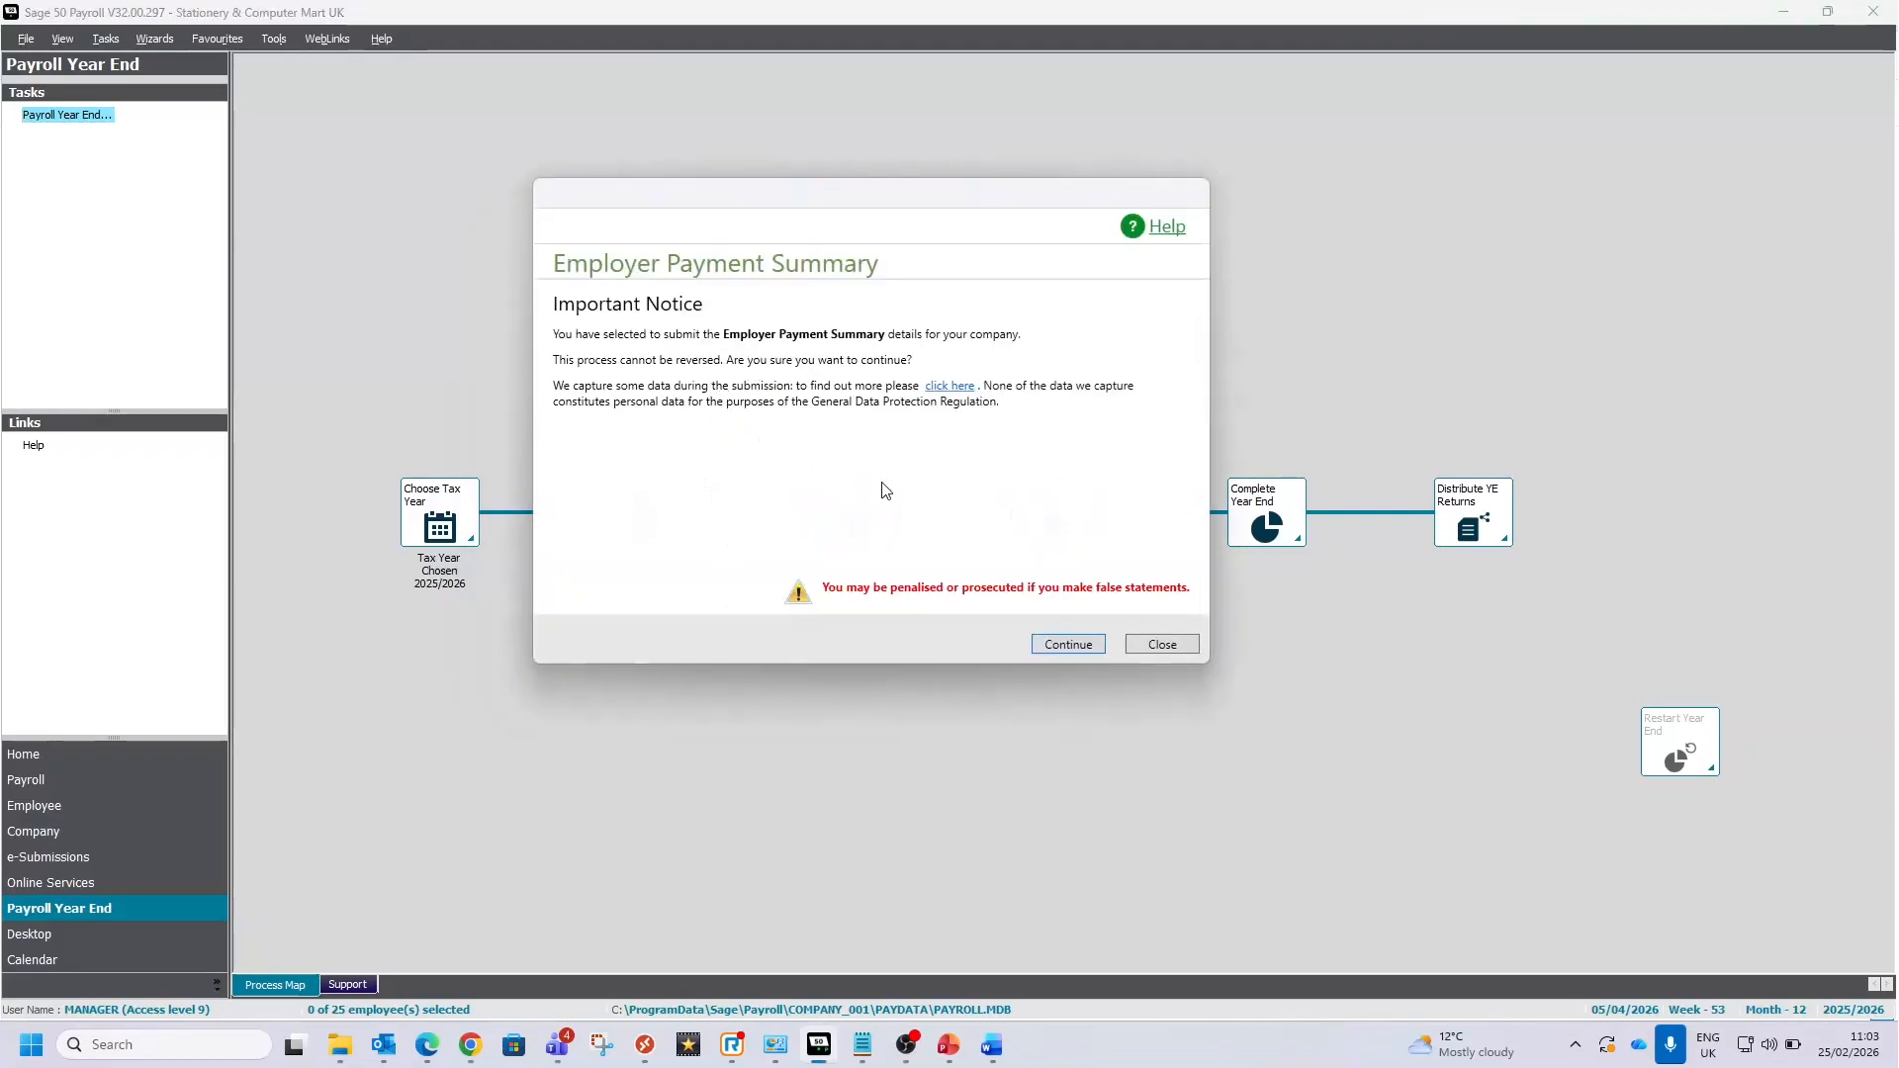
left_click(1081, 646)
Step: Trim the surplus trailing digits from the Accounts Office reference, and submit the Employer Payment Summary
left_click(1084, 494)
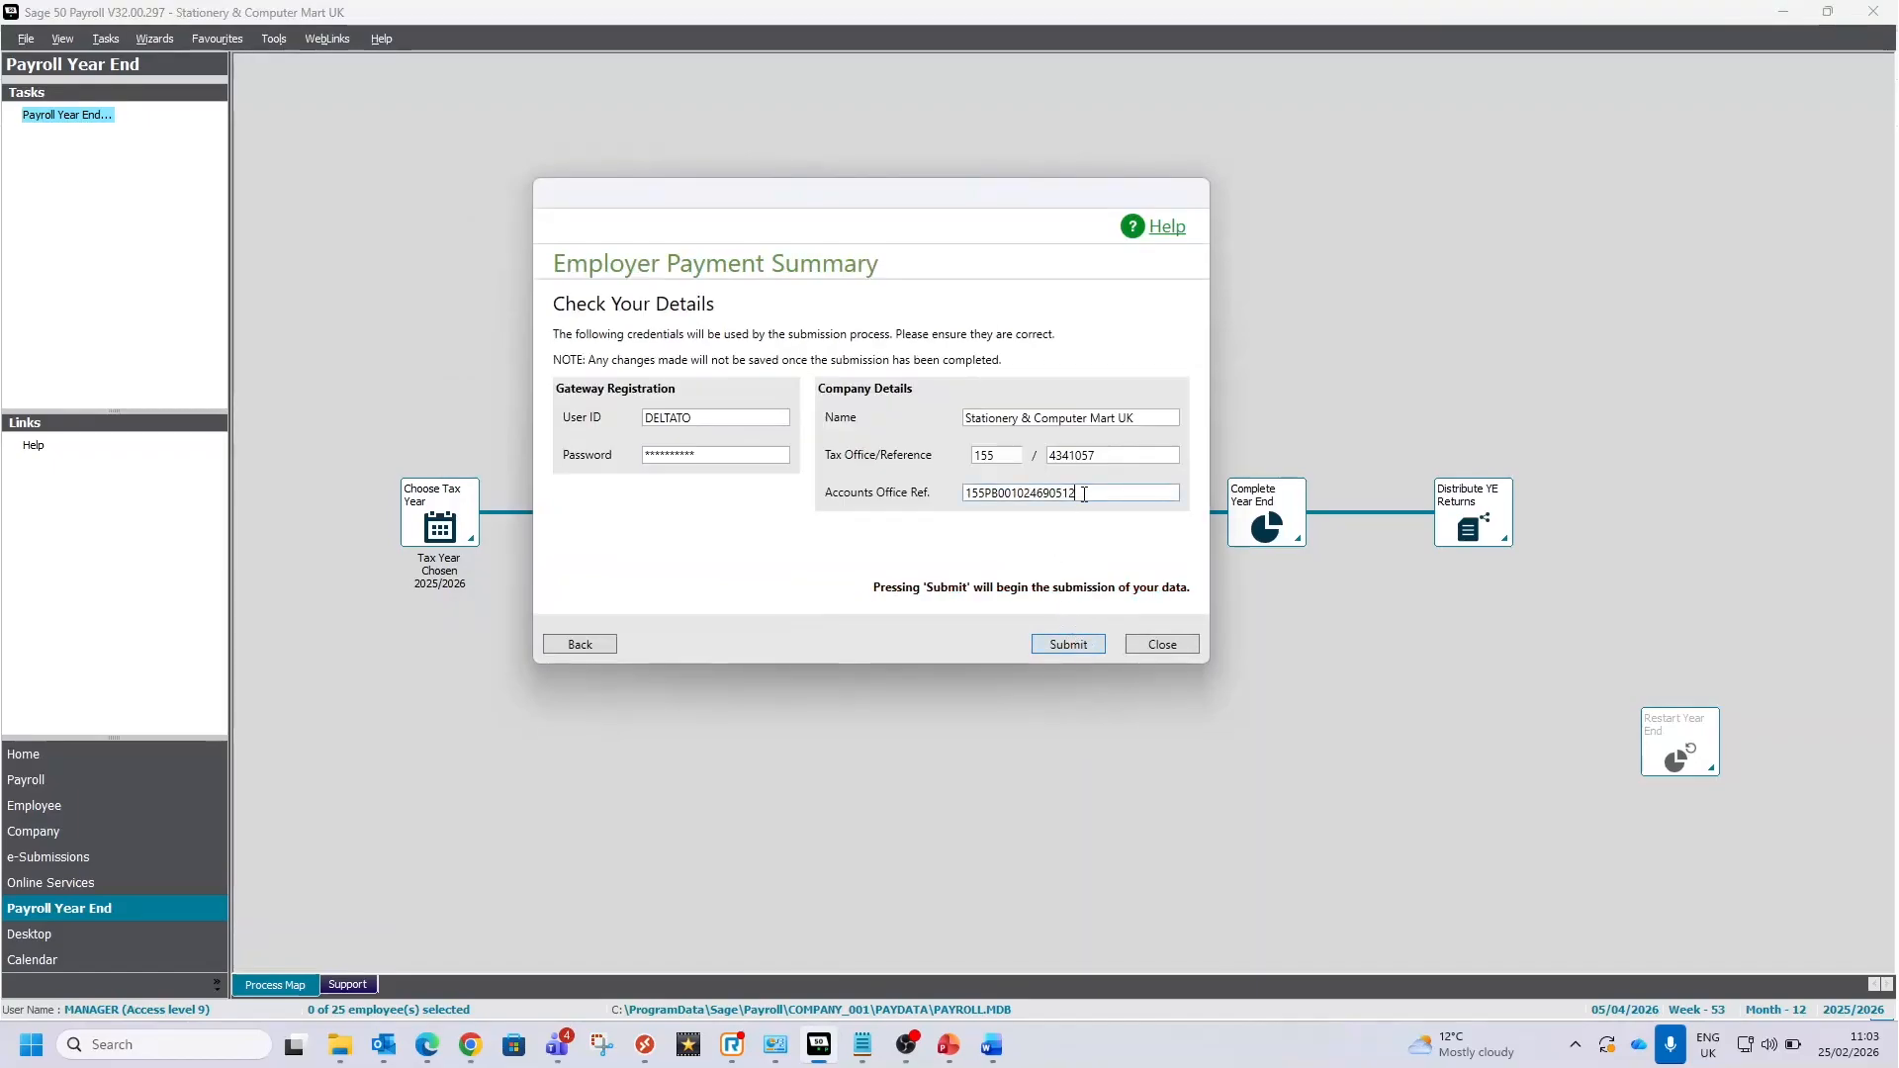
key("BackSpace")
key("BackSpace")
key("BackSpace")
left_click(1066, 644)
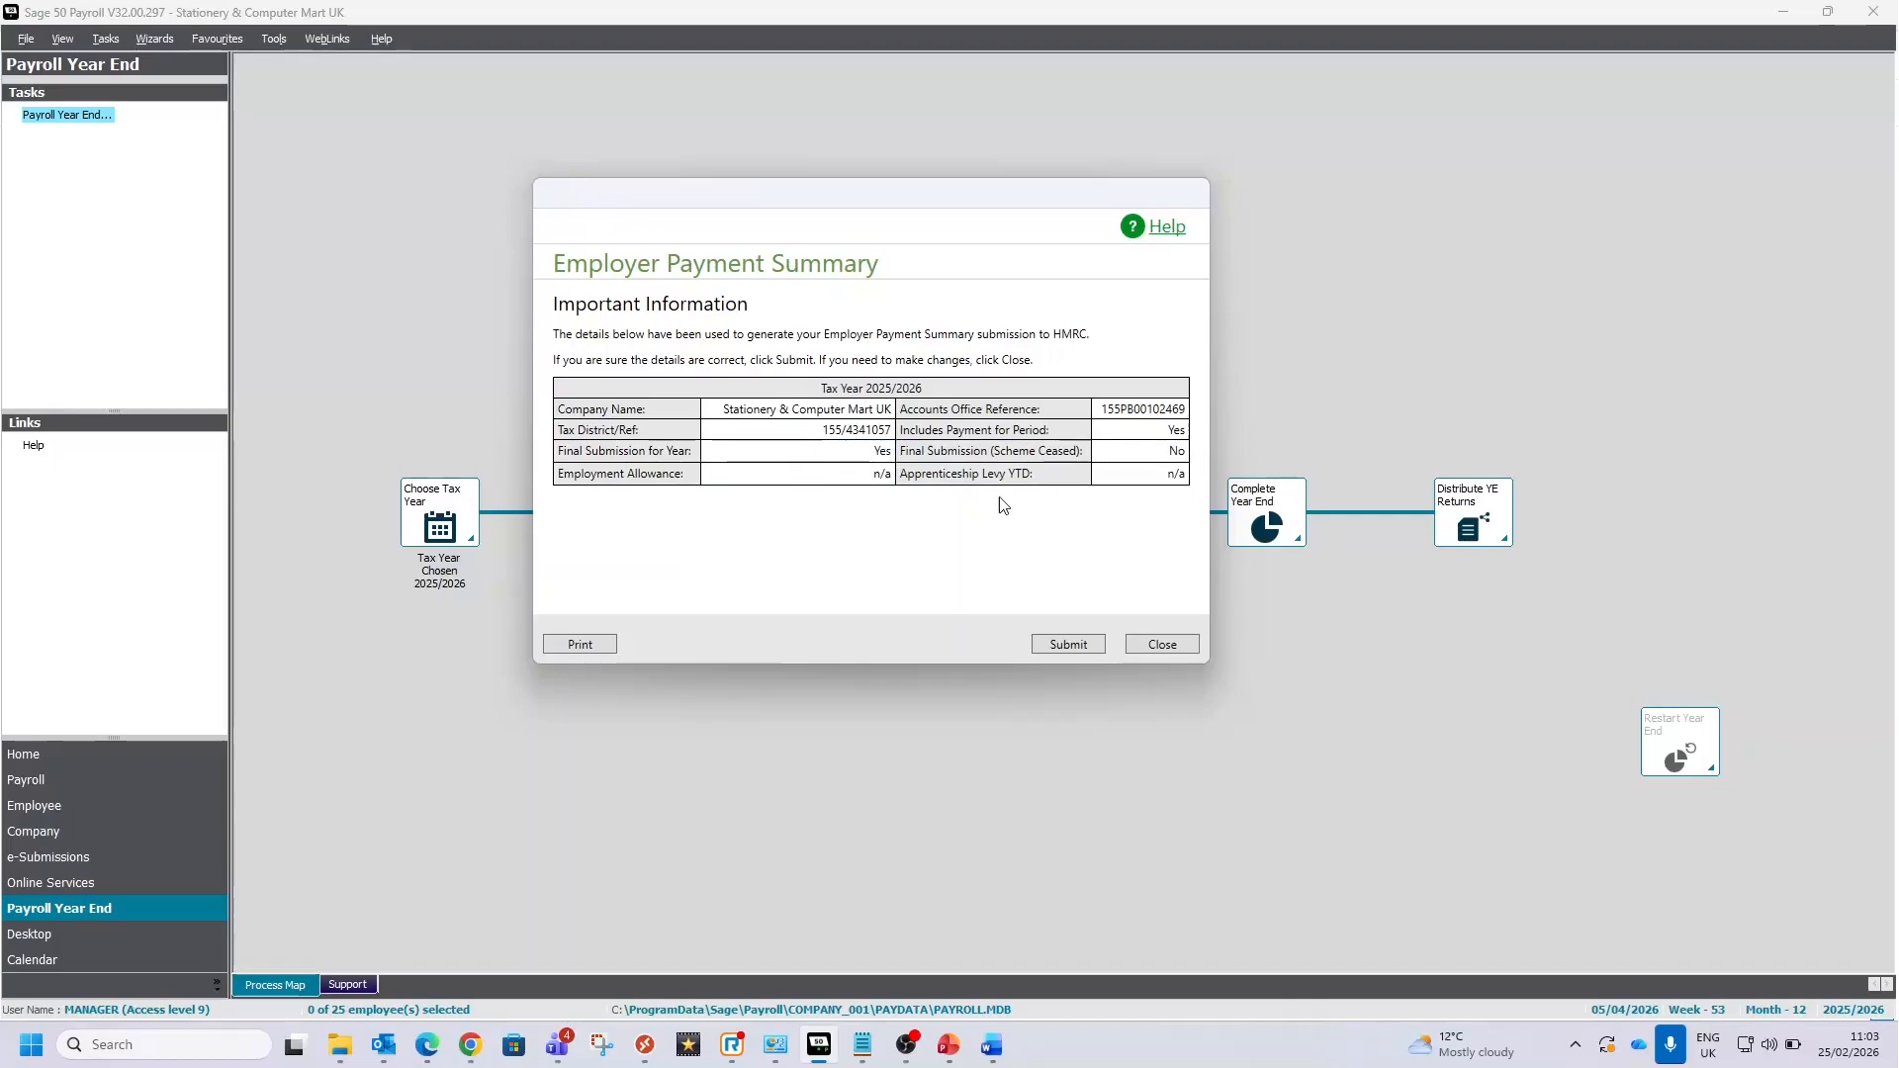
left_click(1065, 644)
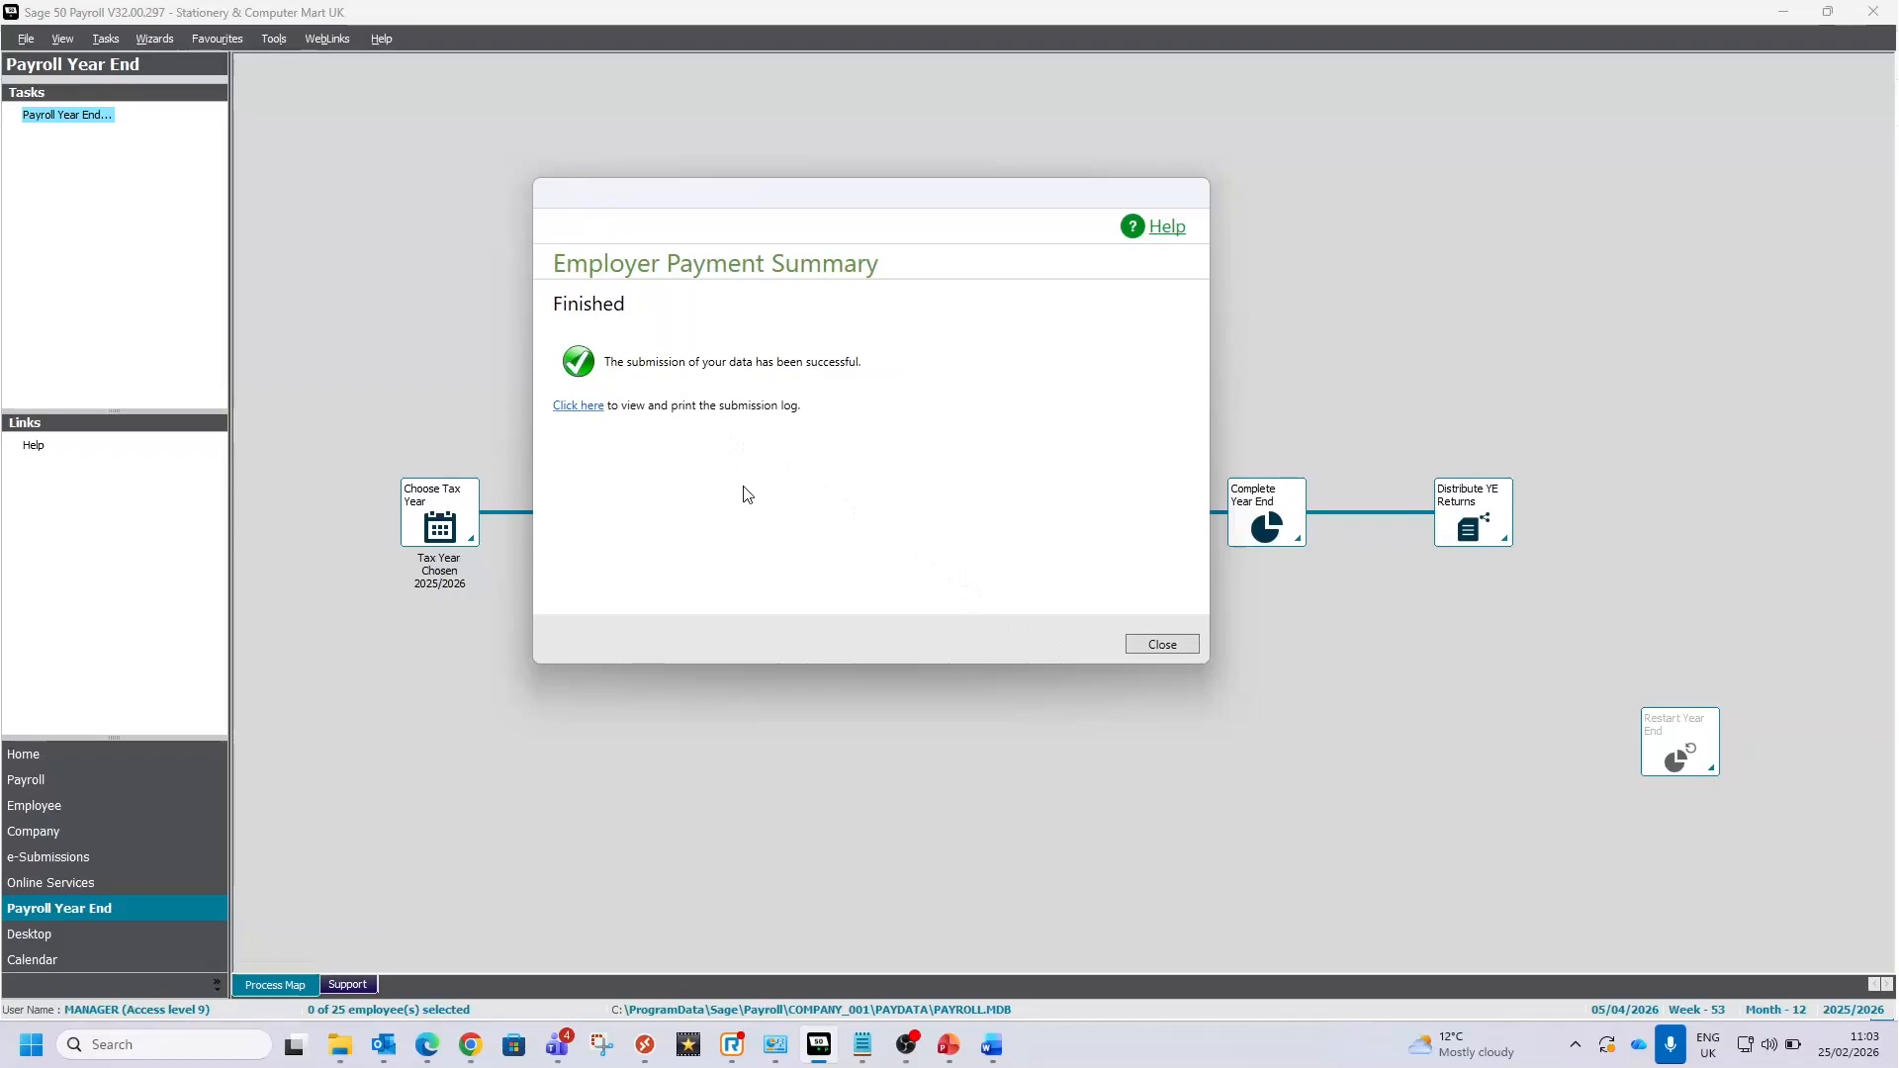
left_click(1181, 647)
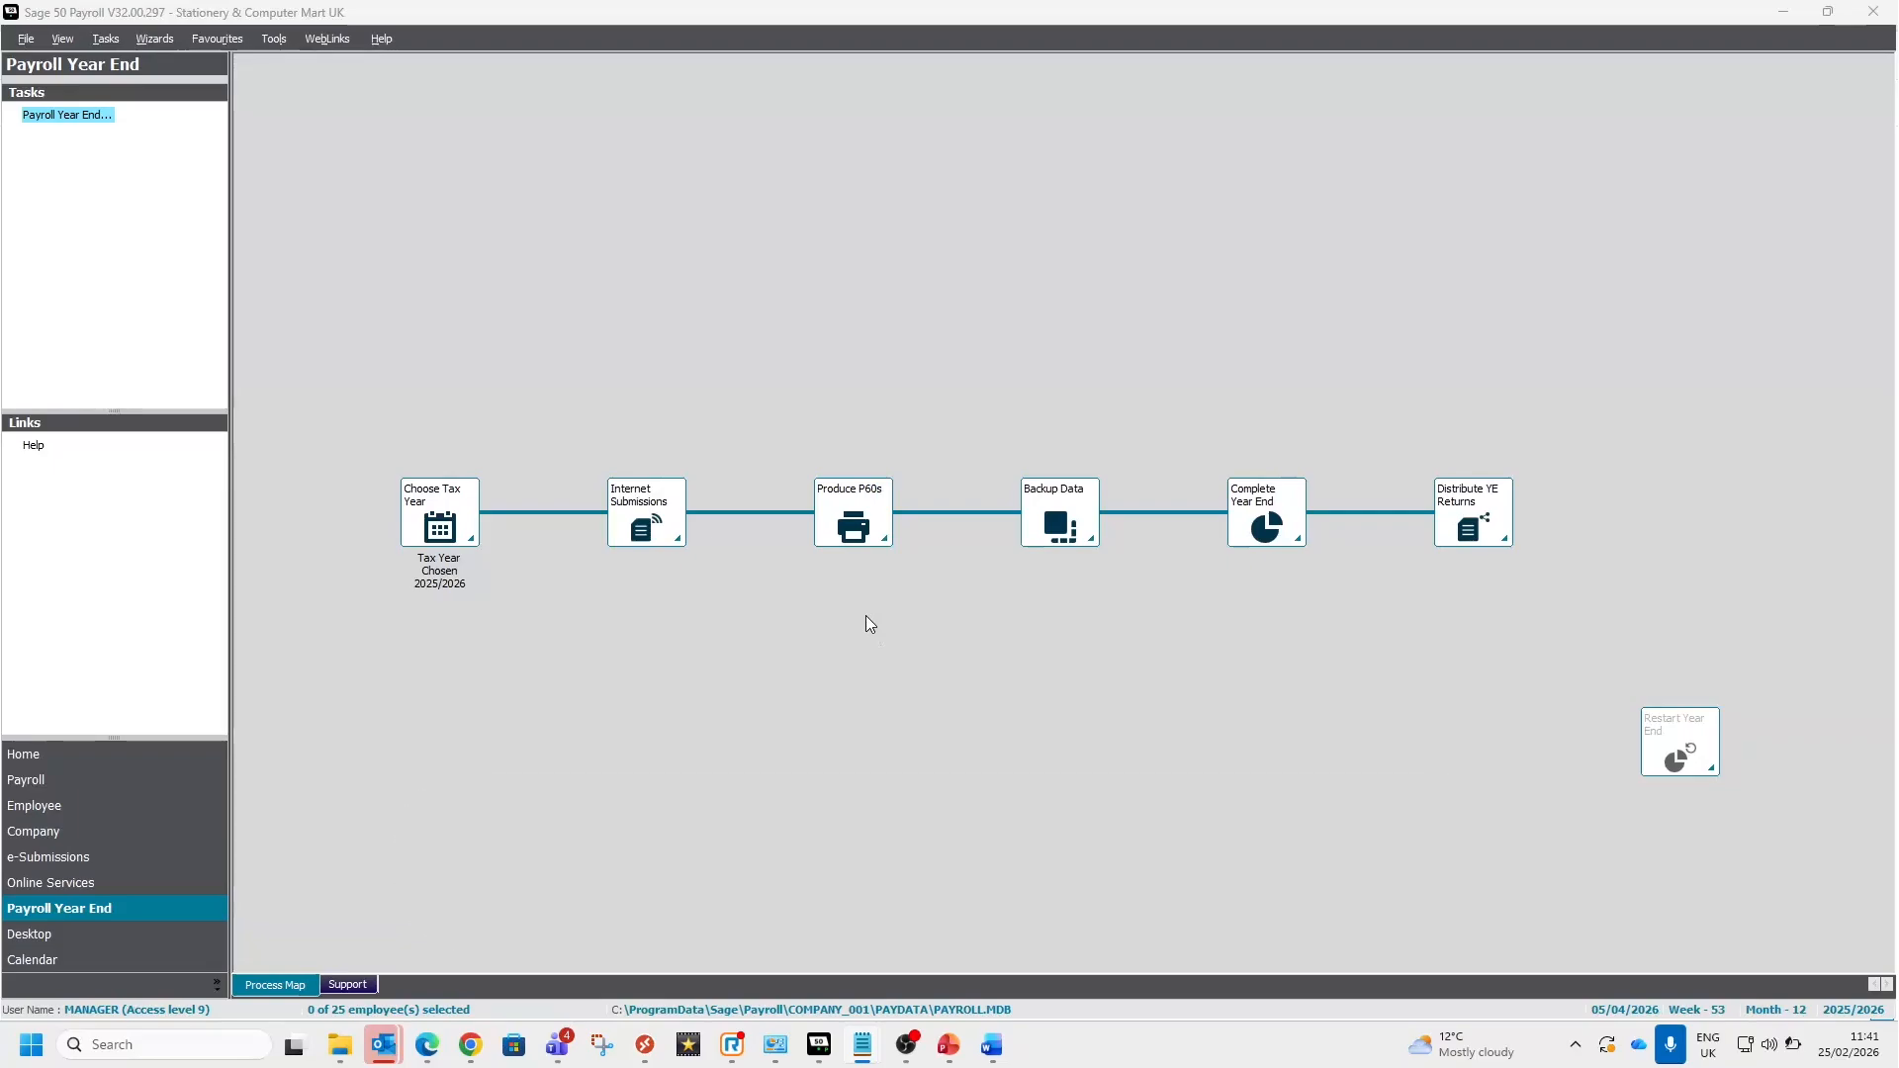
Step: Review the print and email options for producing P60s, and mark the P60s as produced
left_click(862, 537)
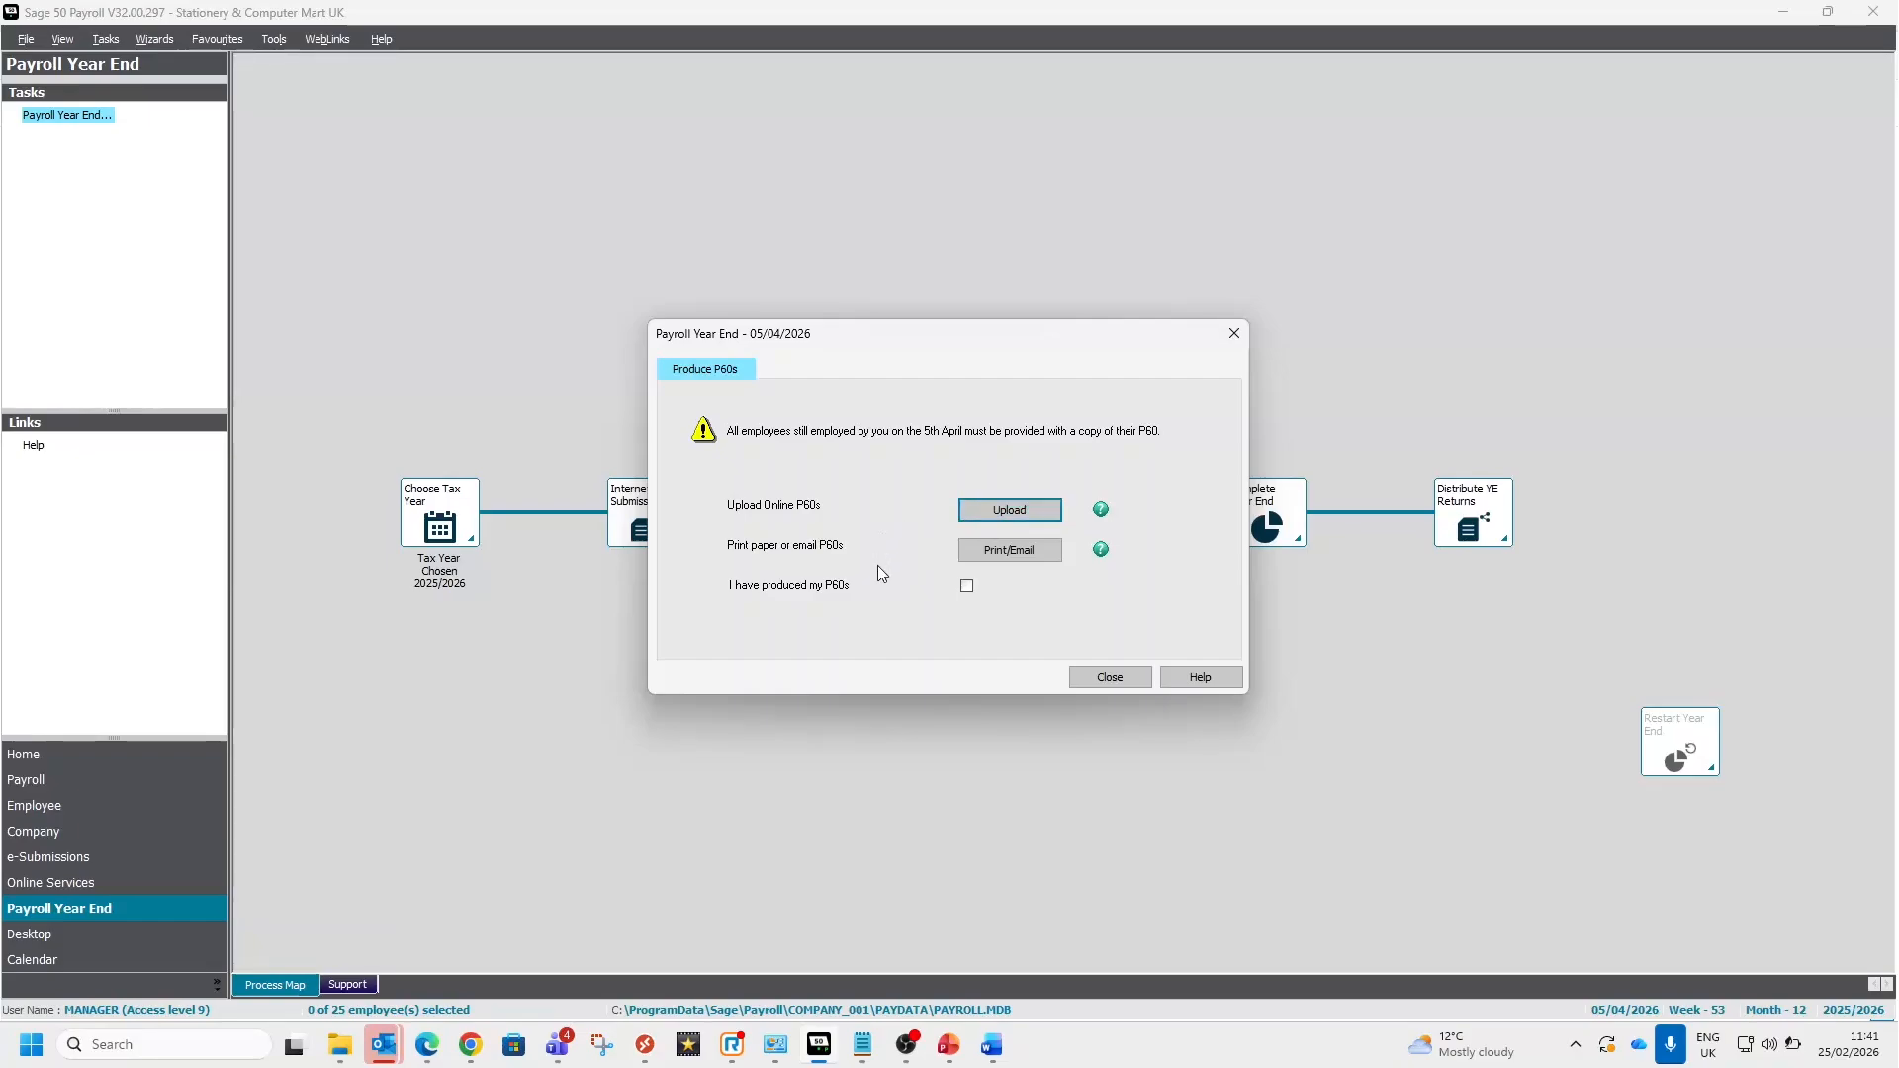
left_click(974, 552)
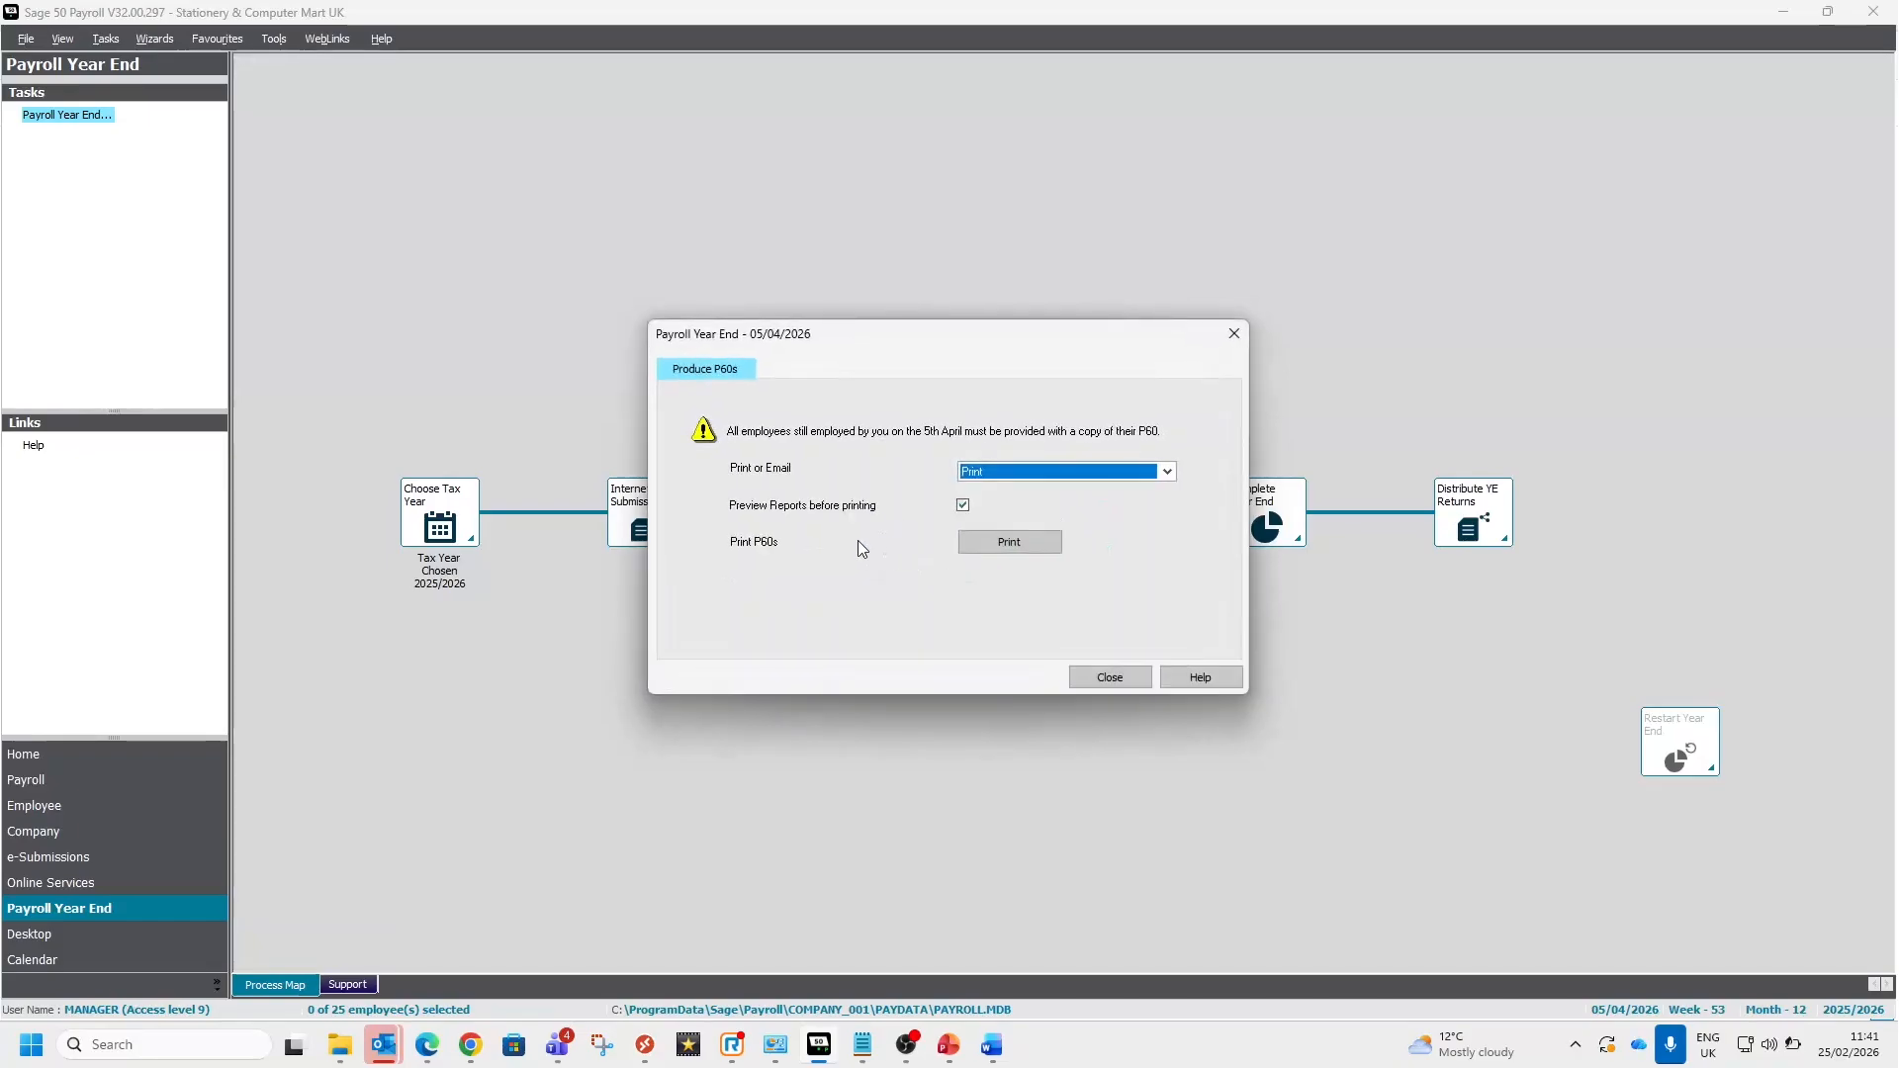
left_click(1069, 481)
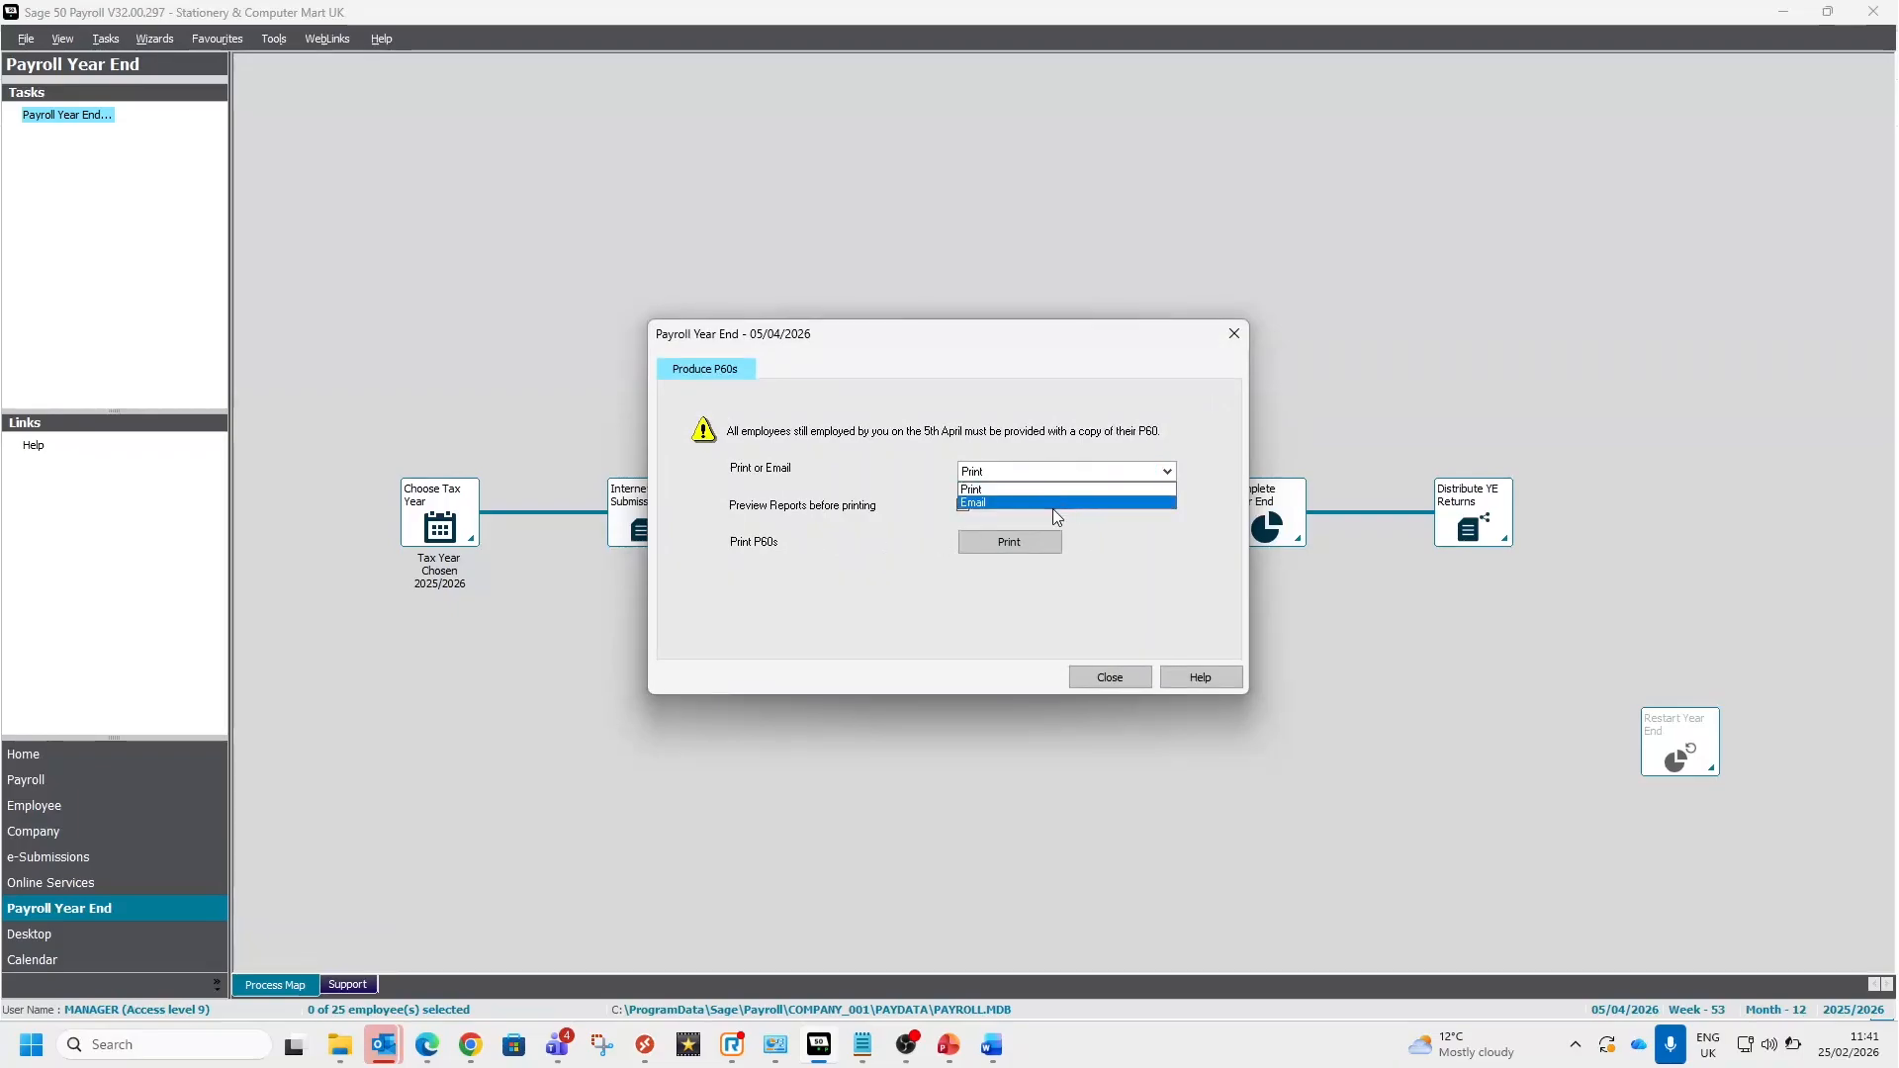
left_click(823, 464)
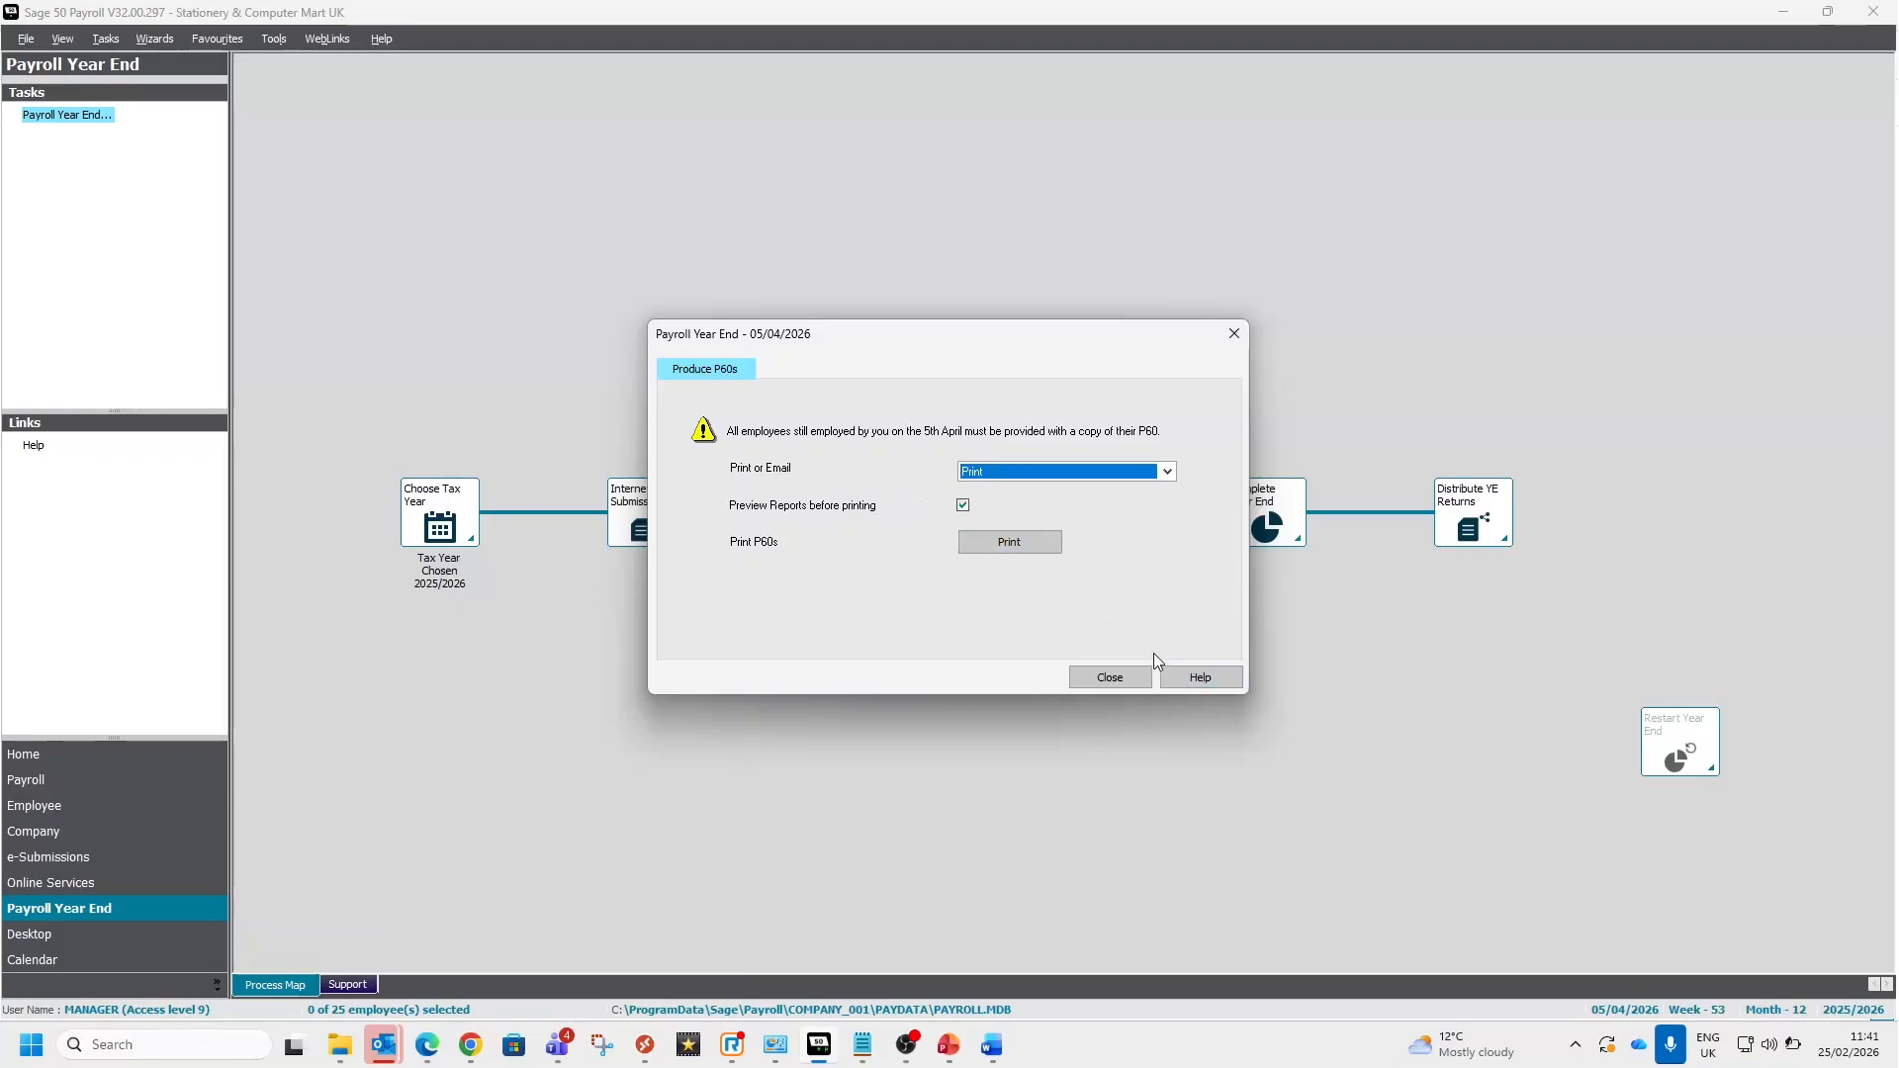
left_click(1118, 675)
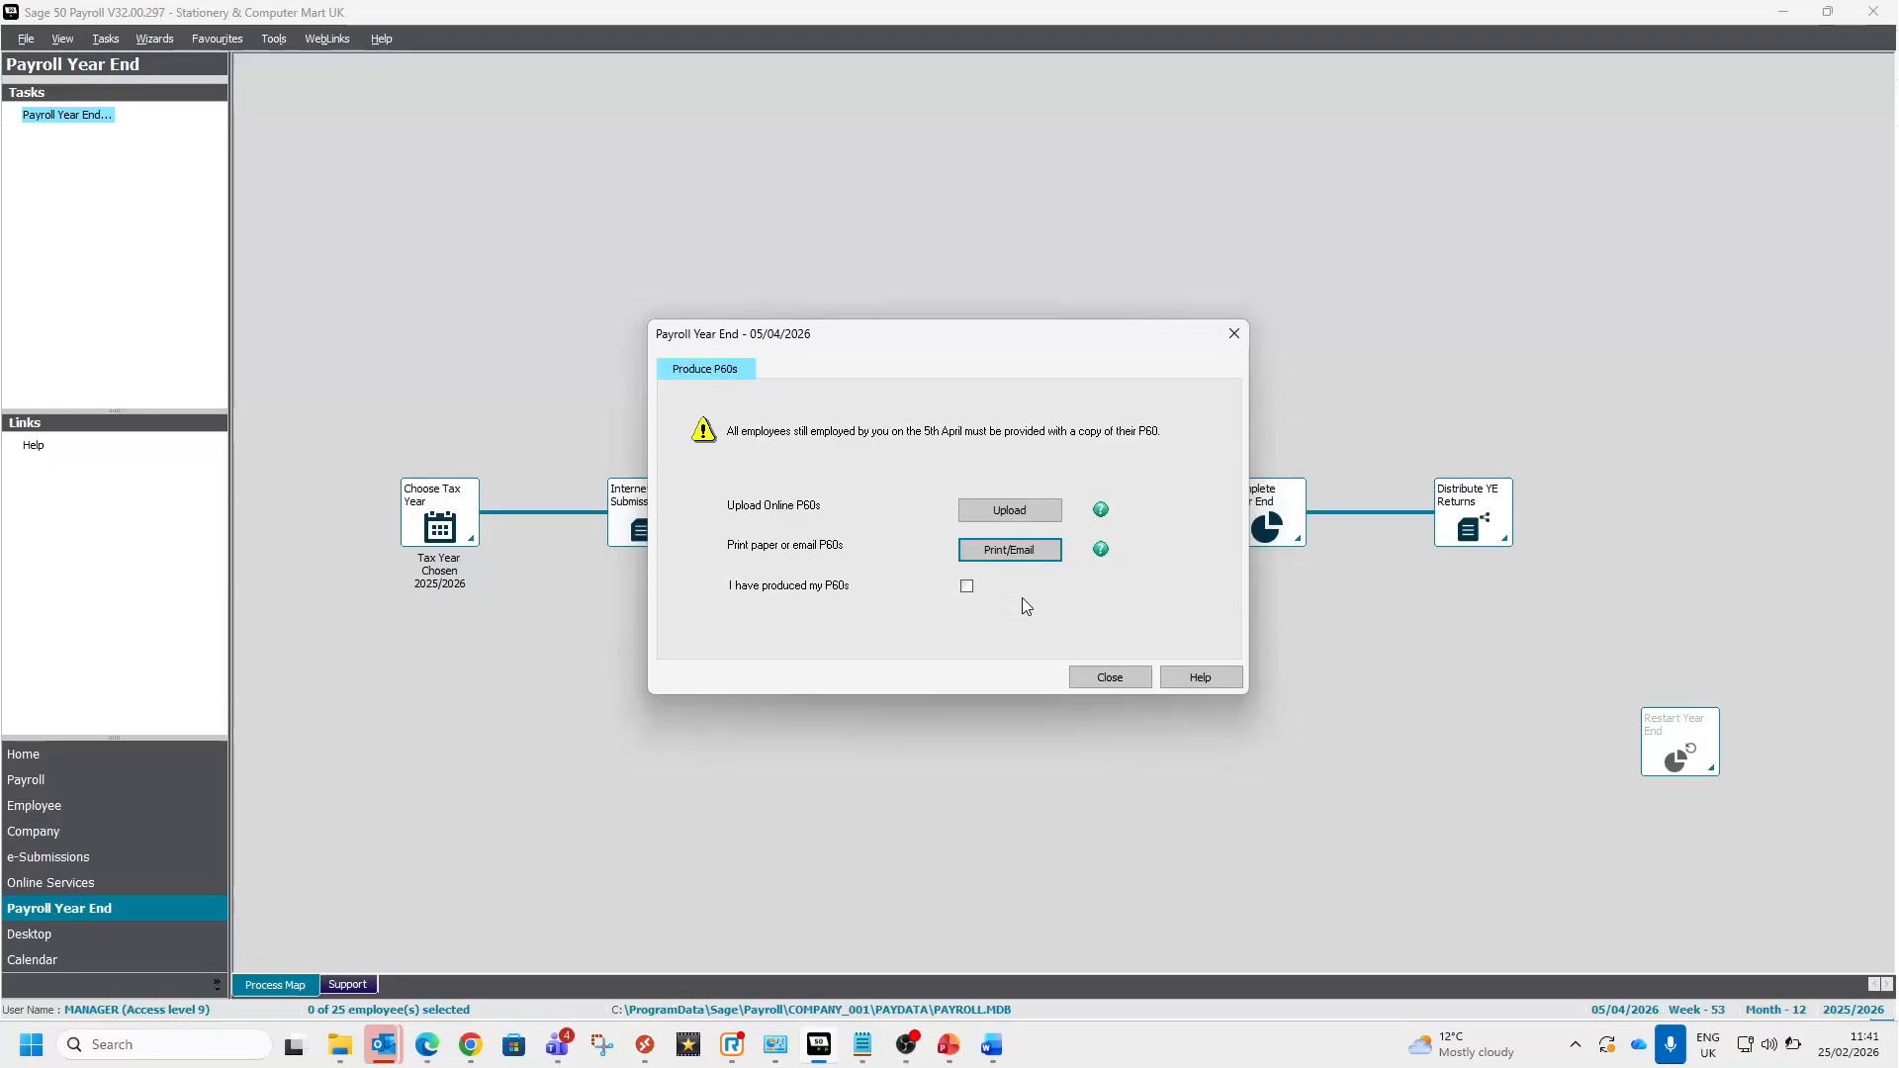
left_click(979, 589)
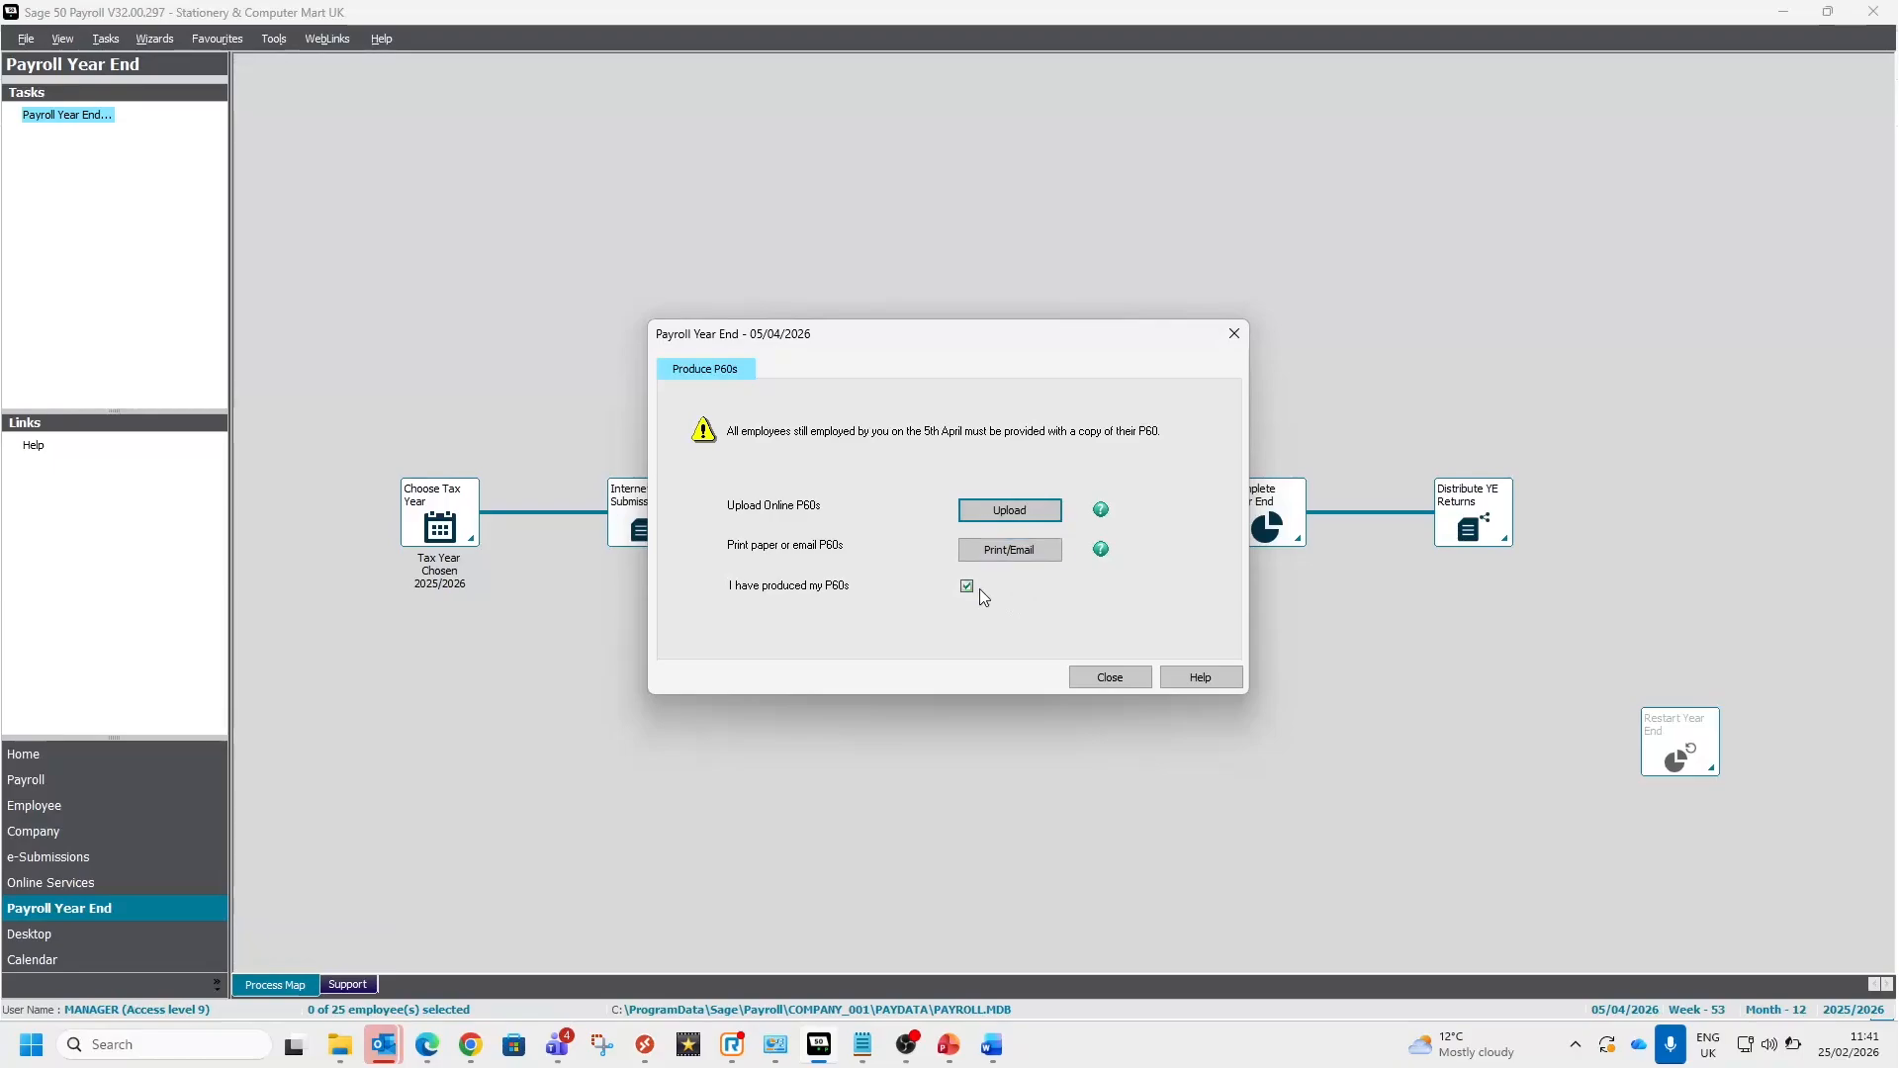
left_click(1104, 680)
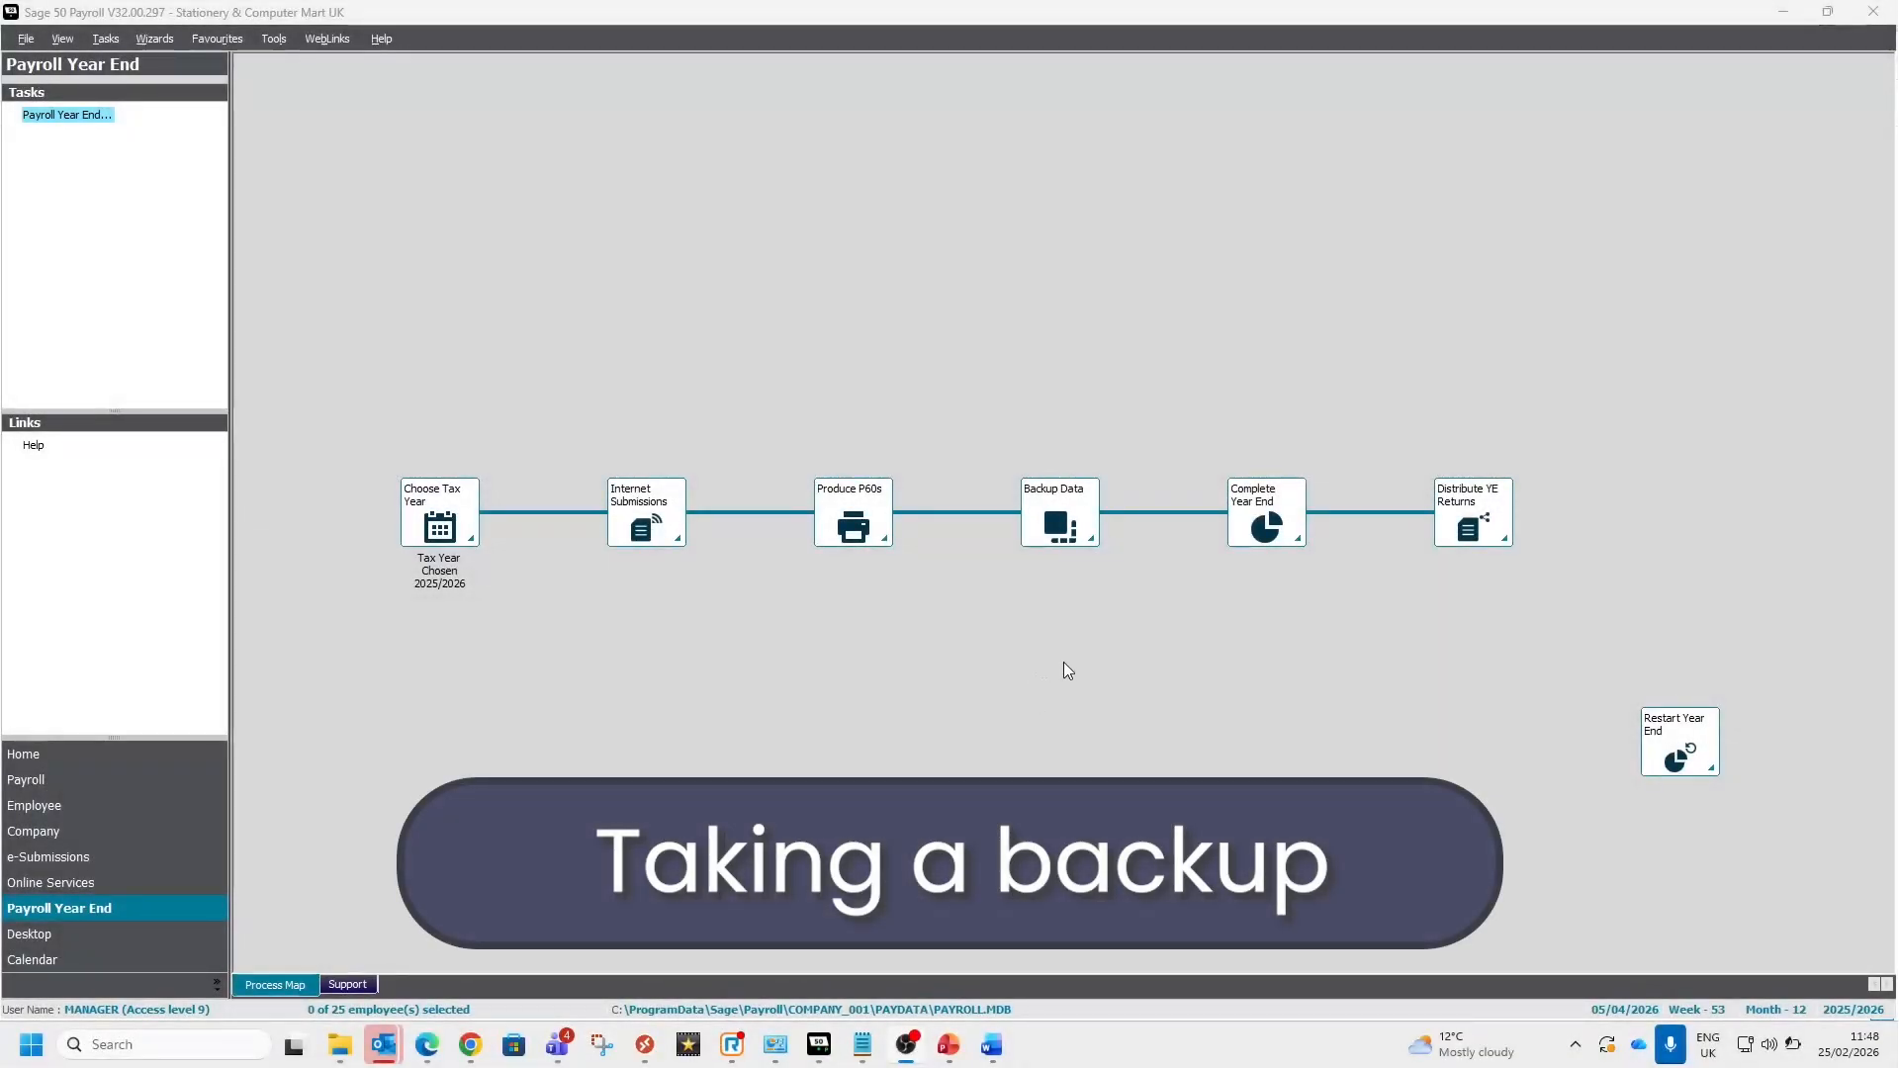
Step: Back up the payroll data to the Desktop with the default file selection, naming it "year end SagePay.Stationery & Computer Mart UK.5325"
left_click(1061, 531)
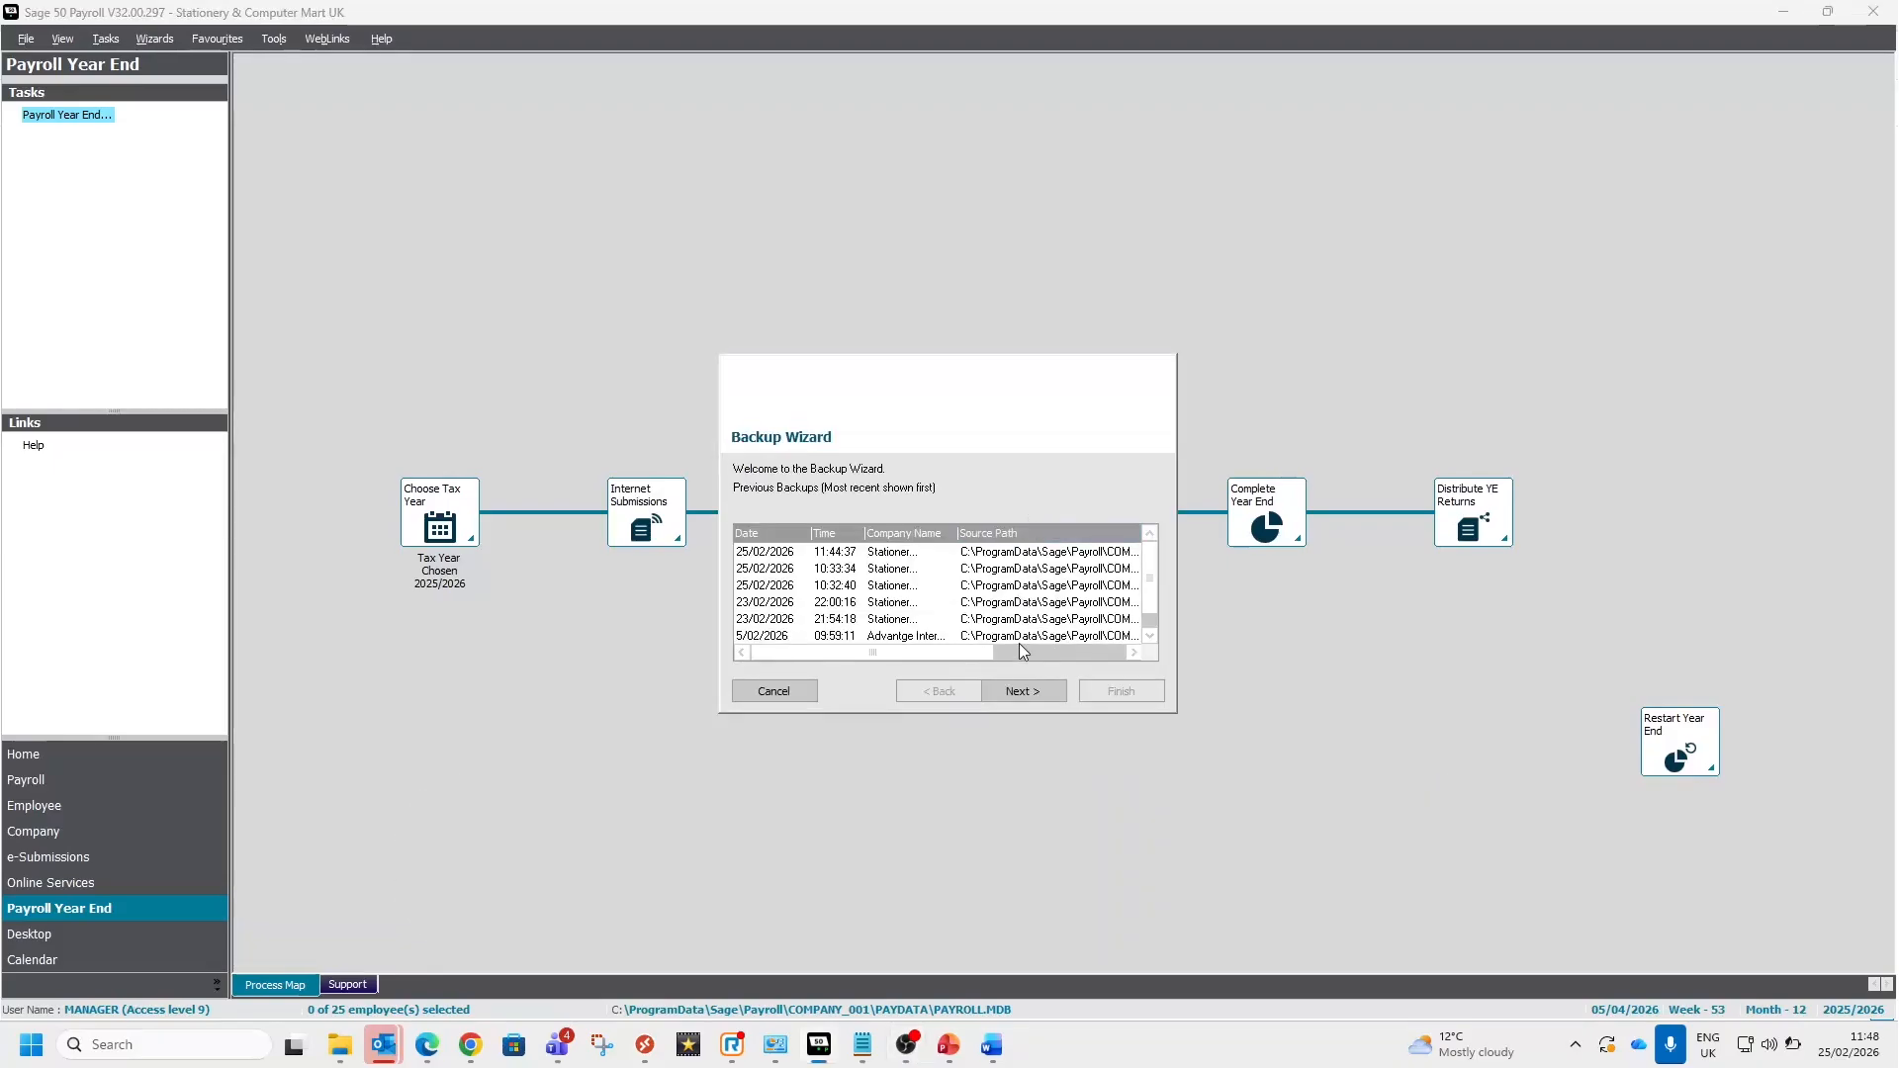
left_click(1015, 693)
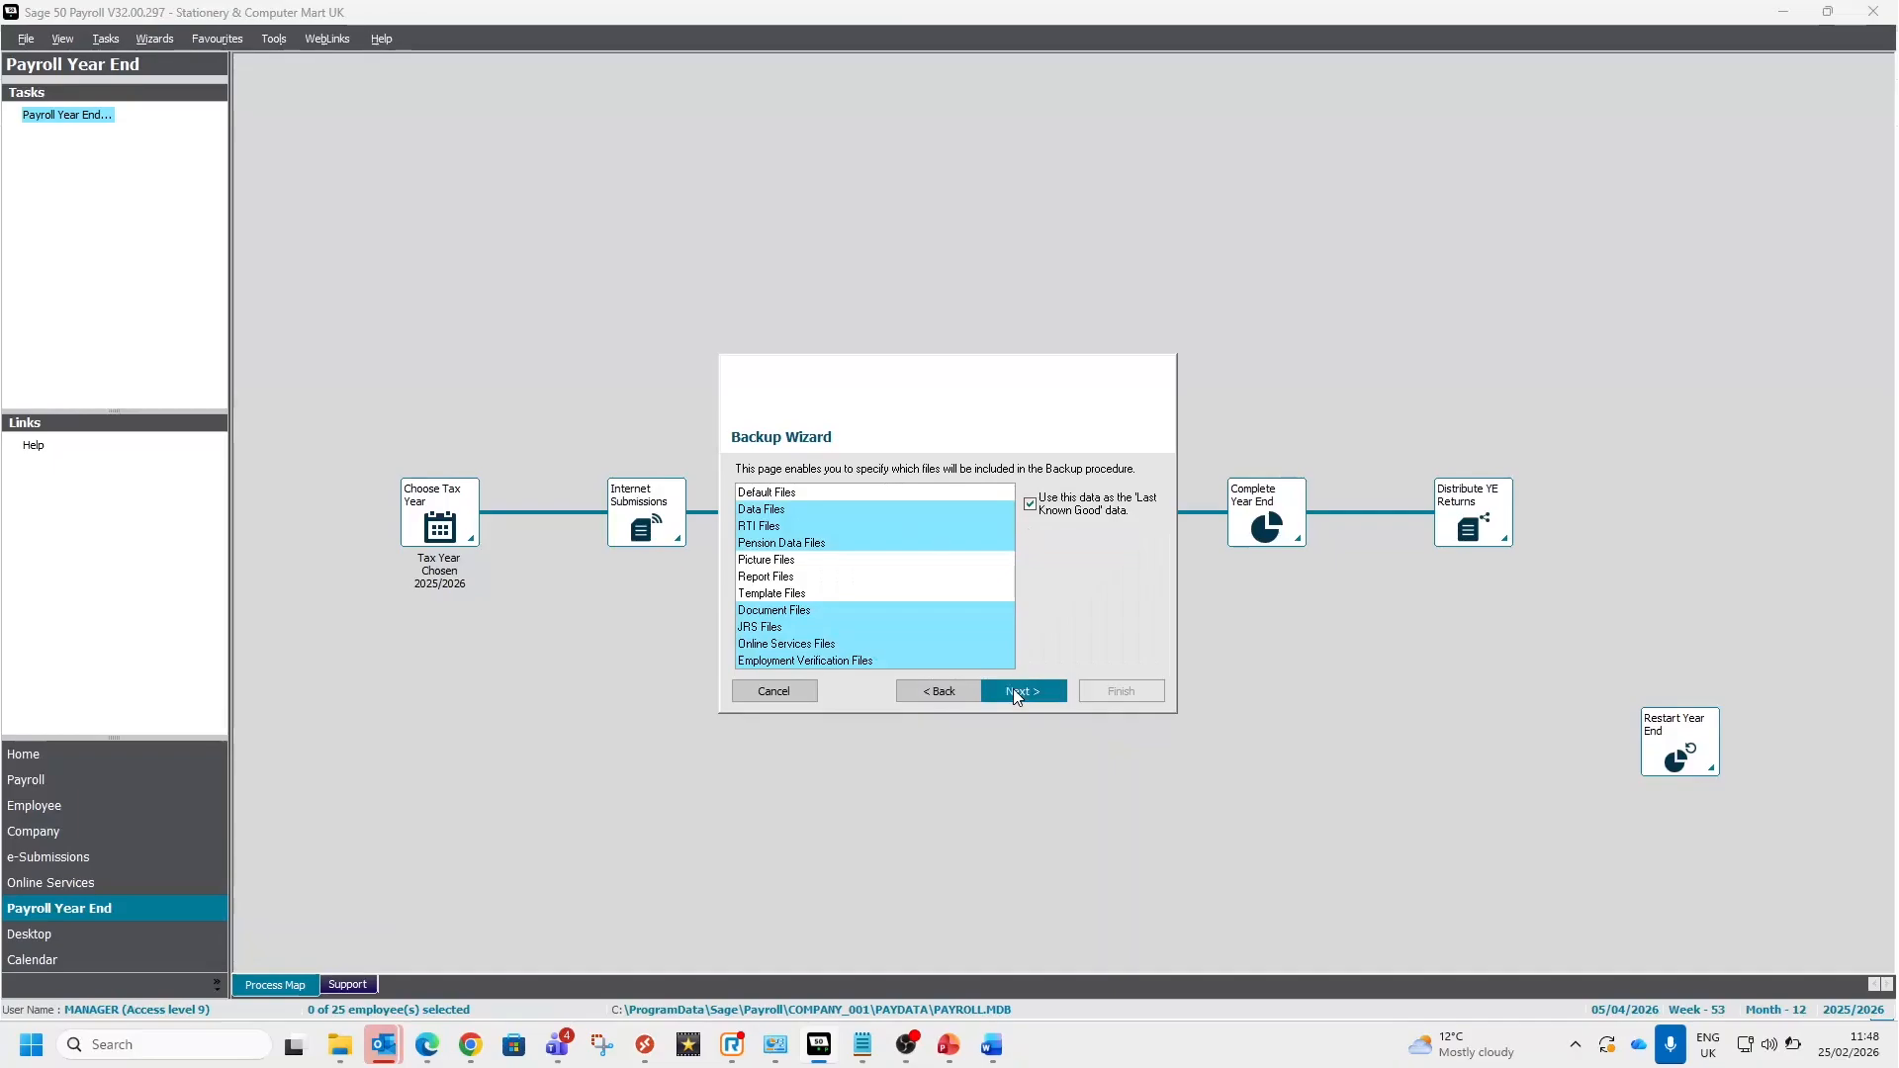
left_click(1014, 687)
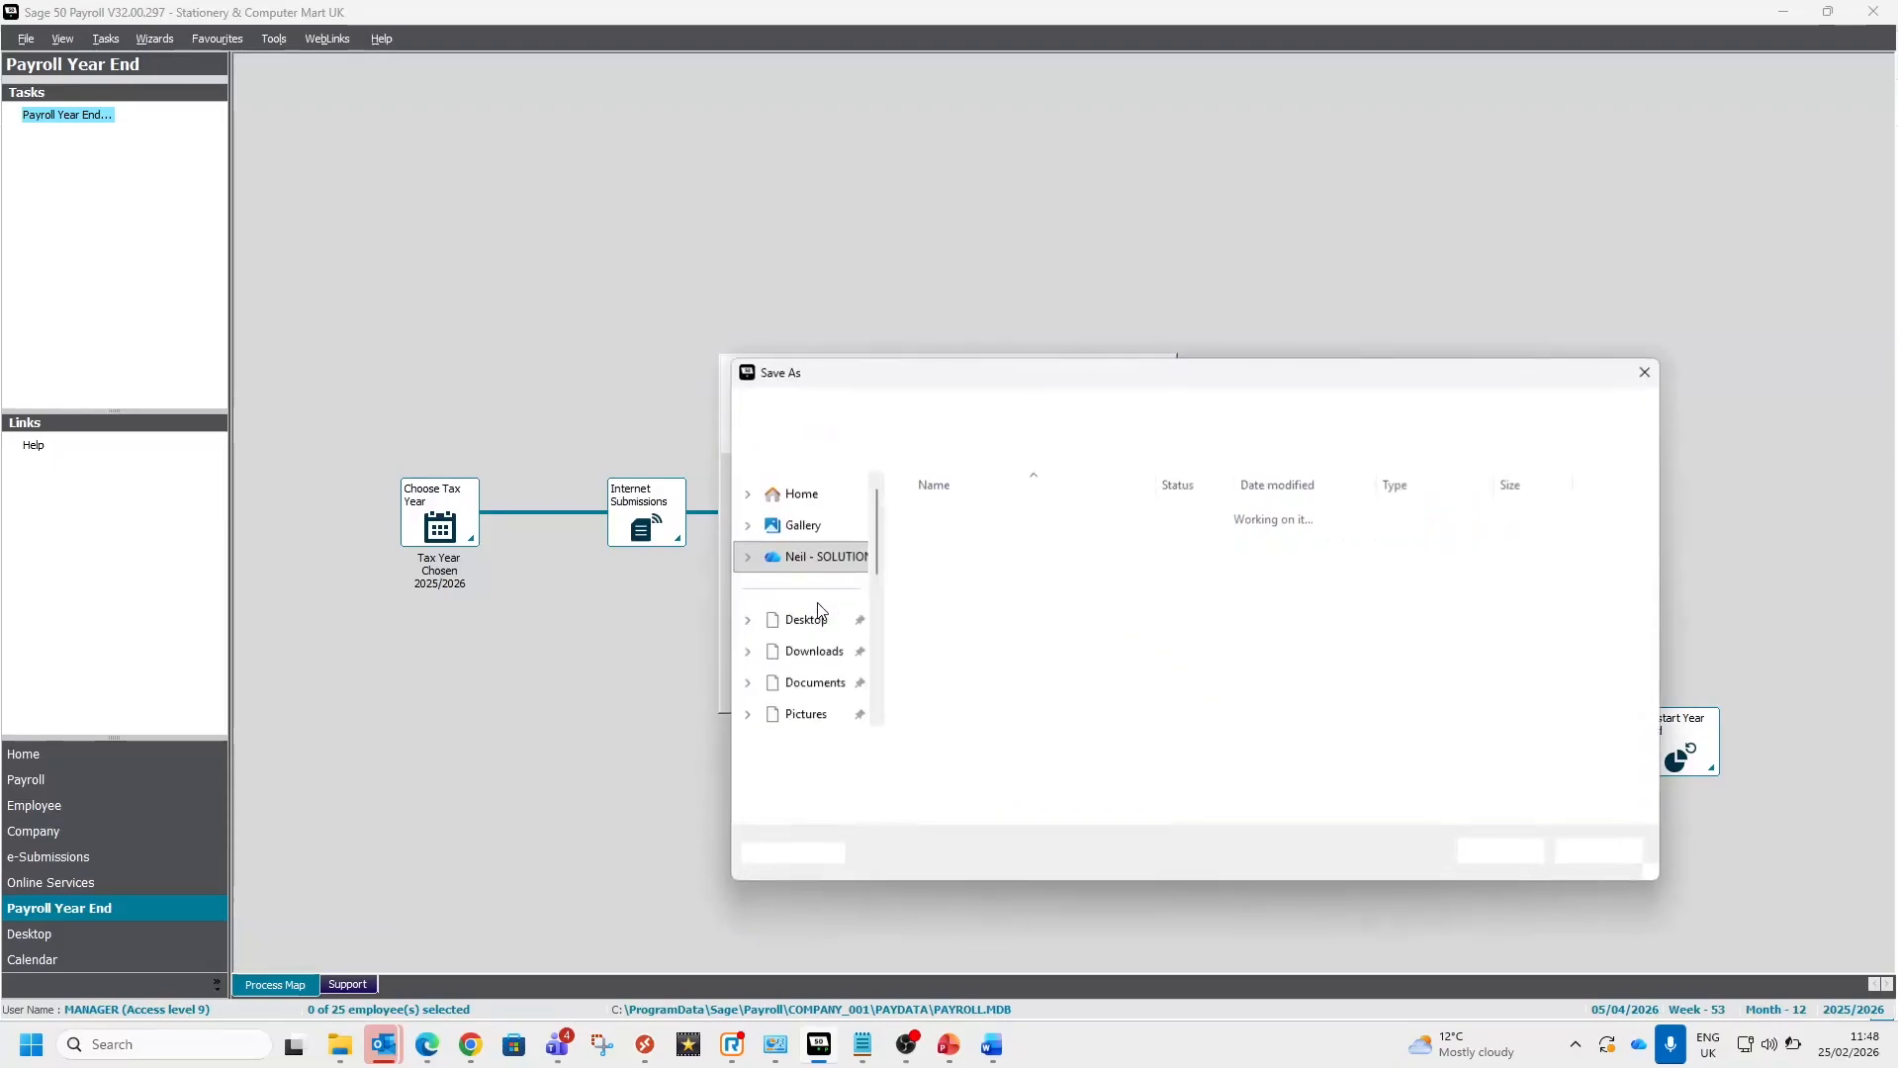
left_click(968, 778)
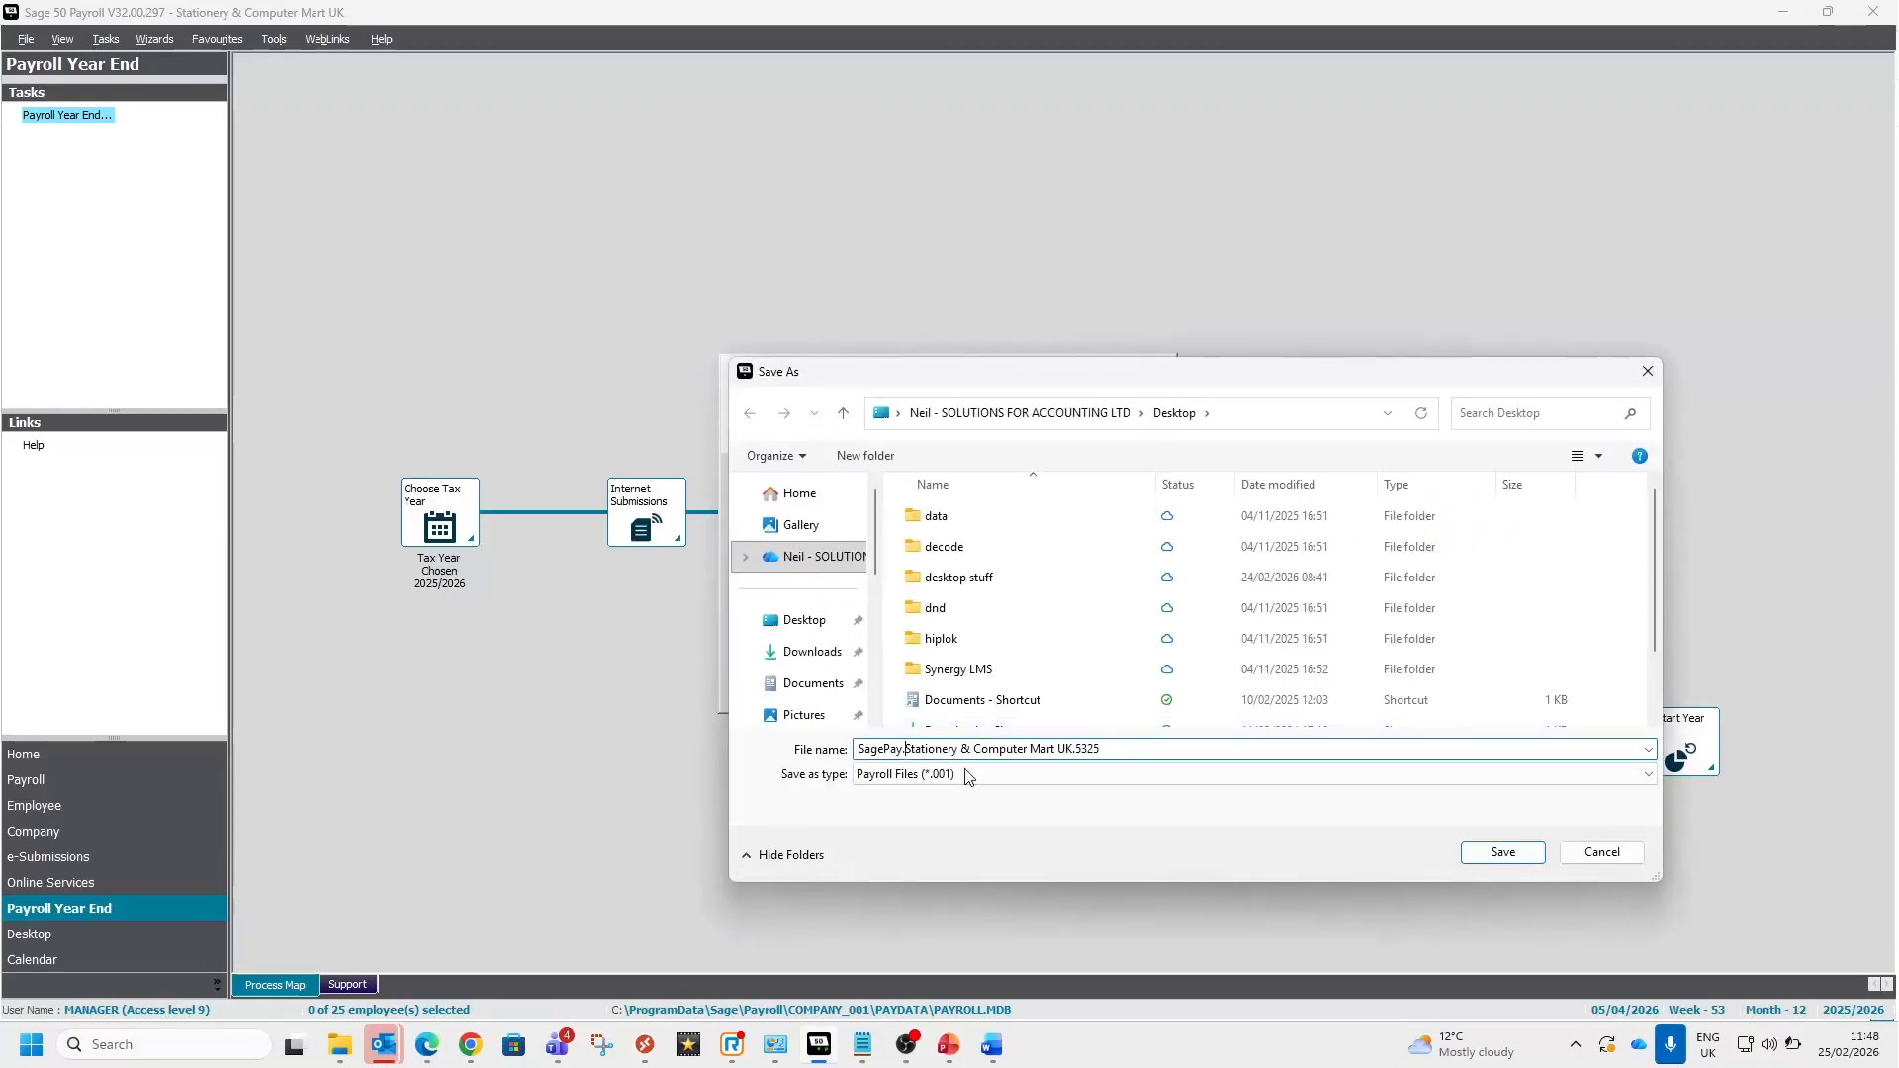
type("year end")
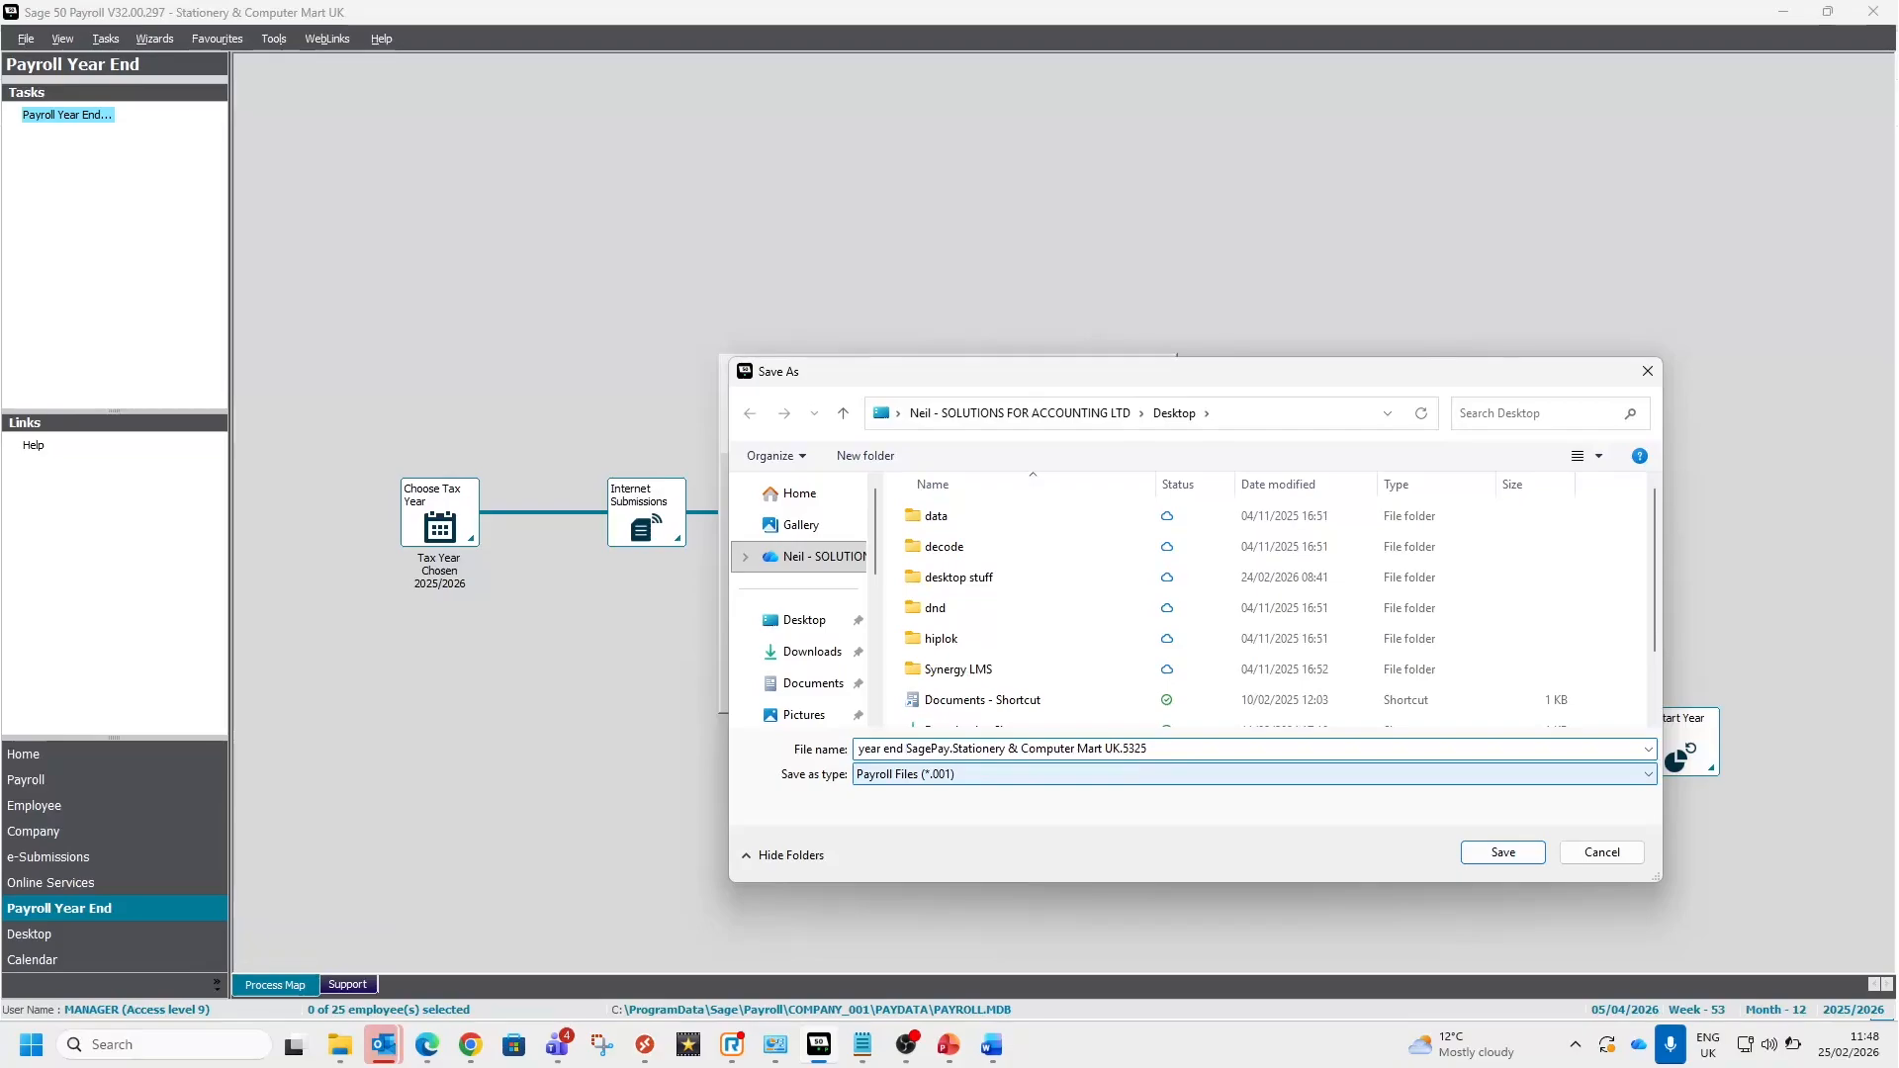
left_click(1484, 853)
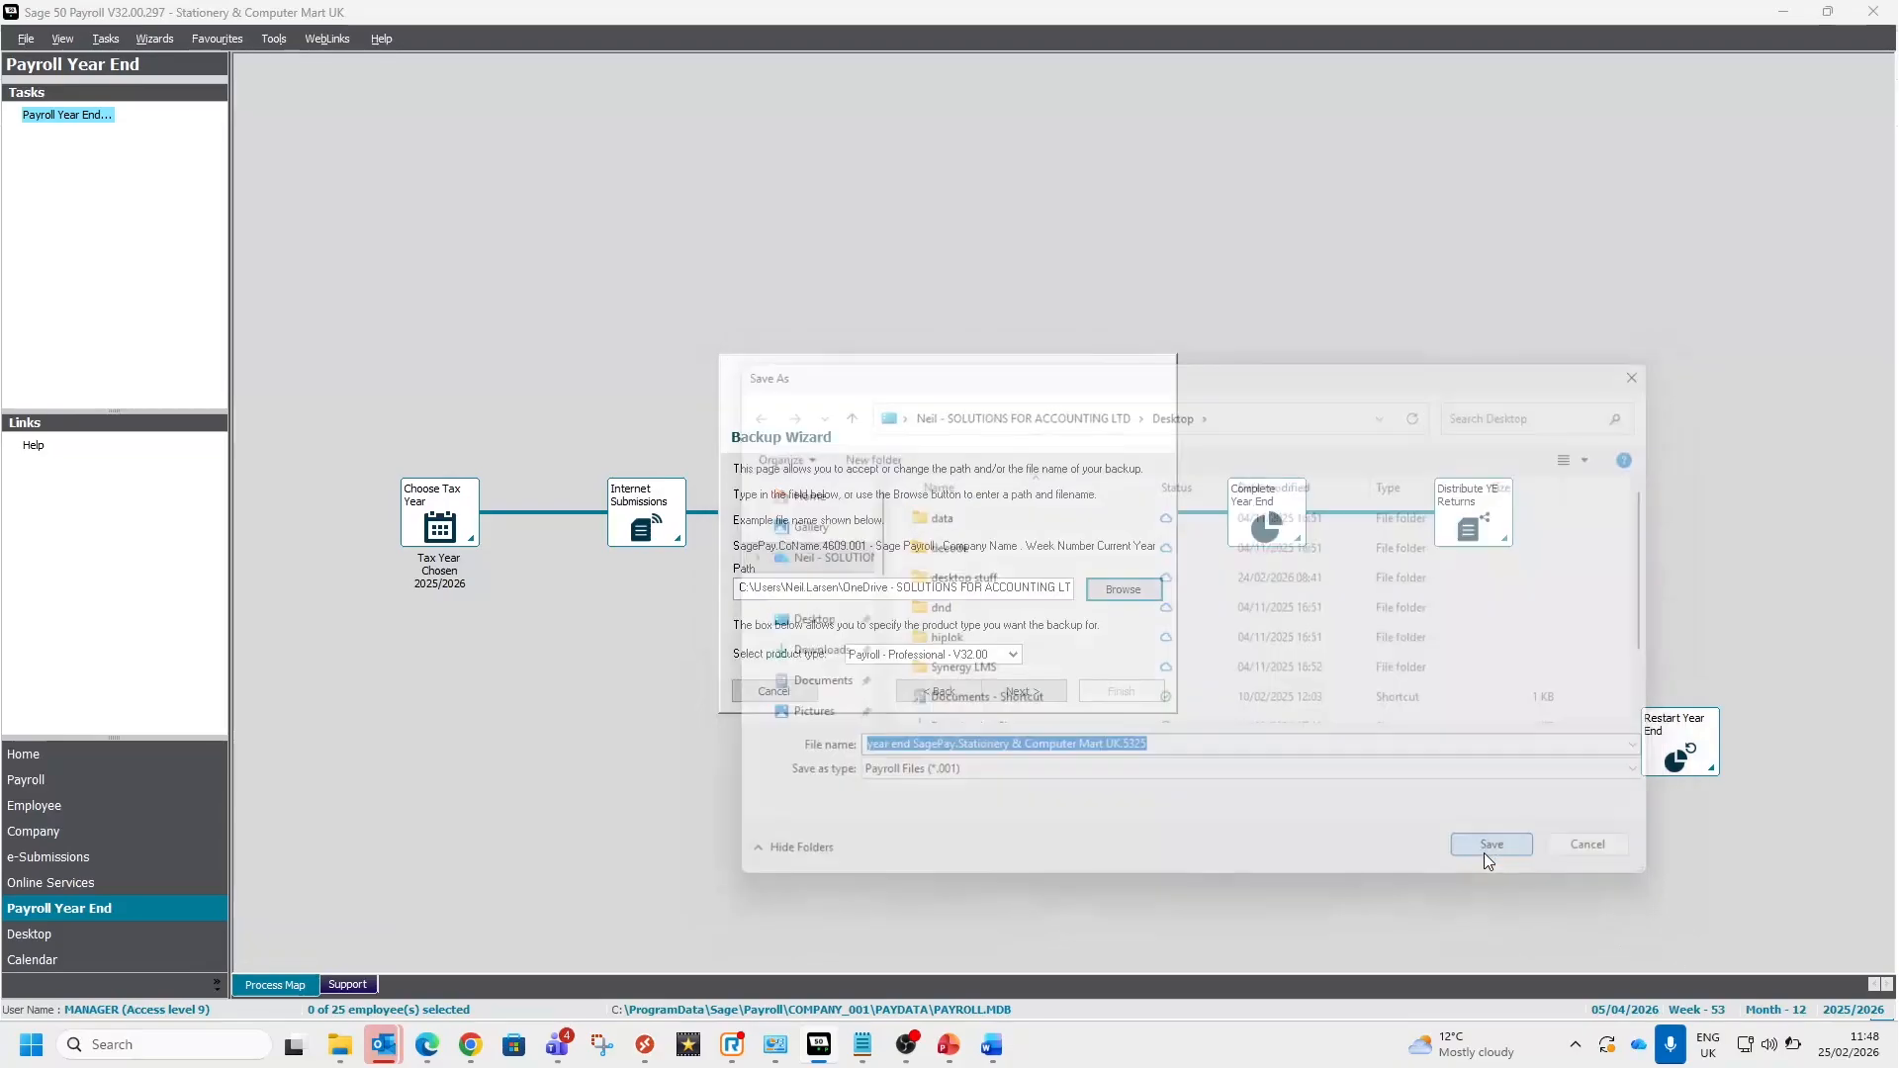
left_click(1019, 696)
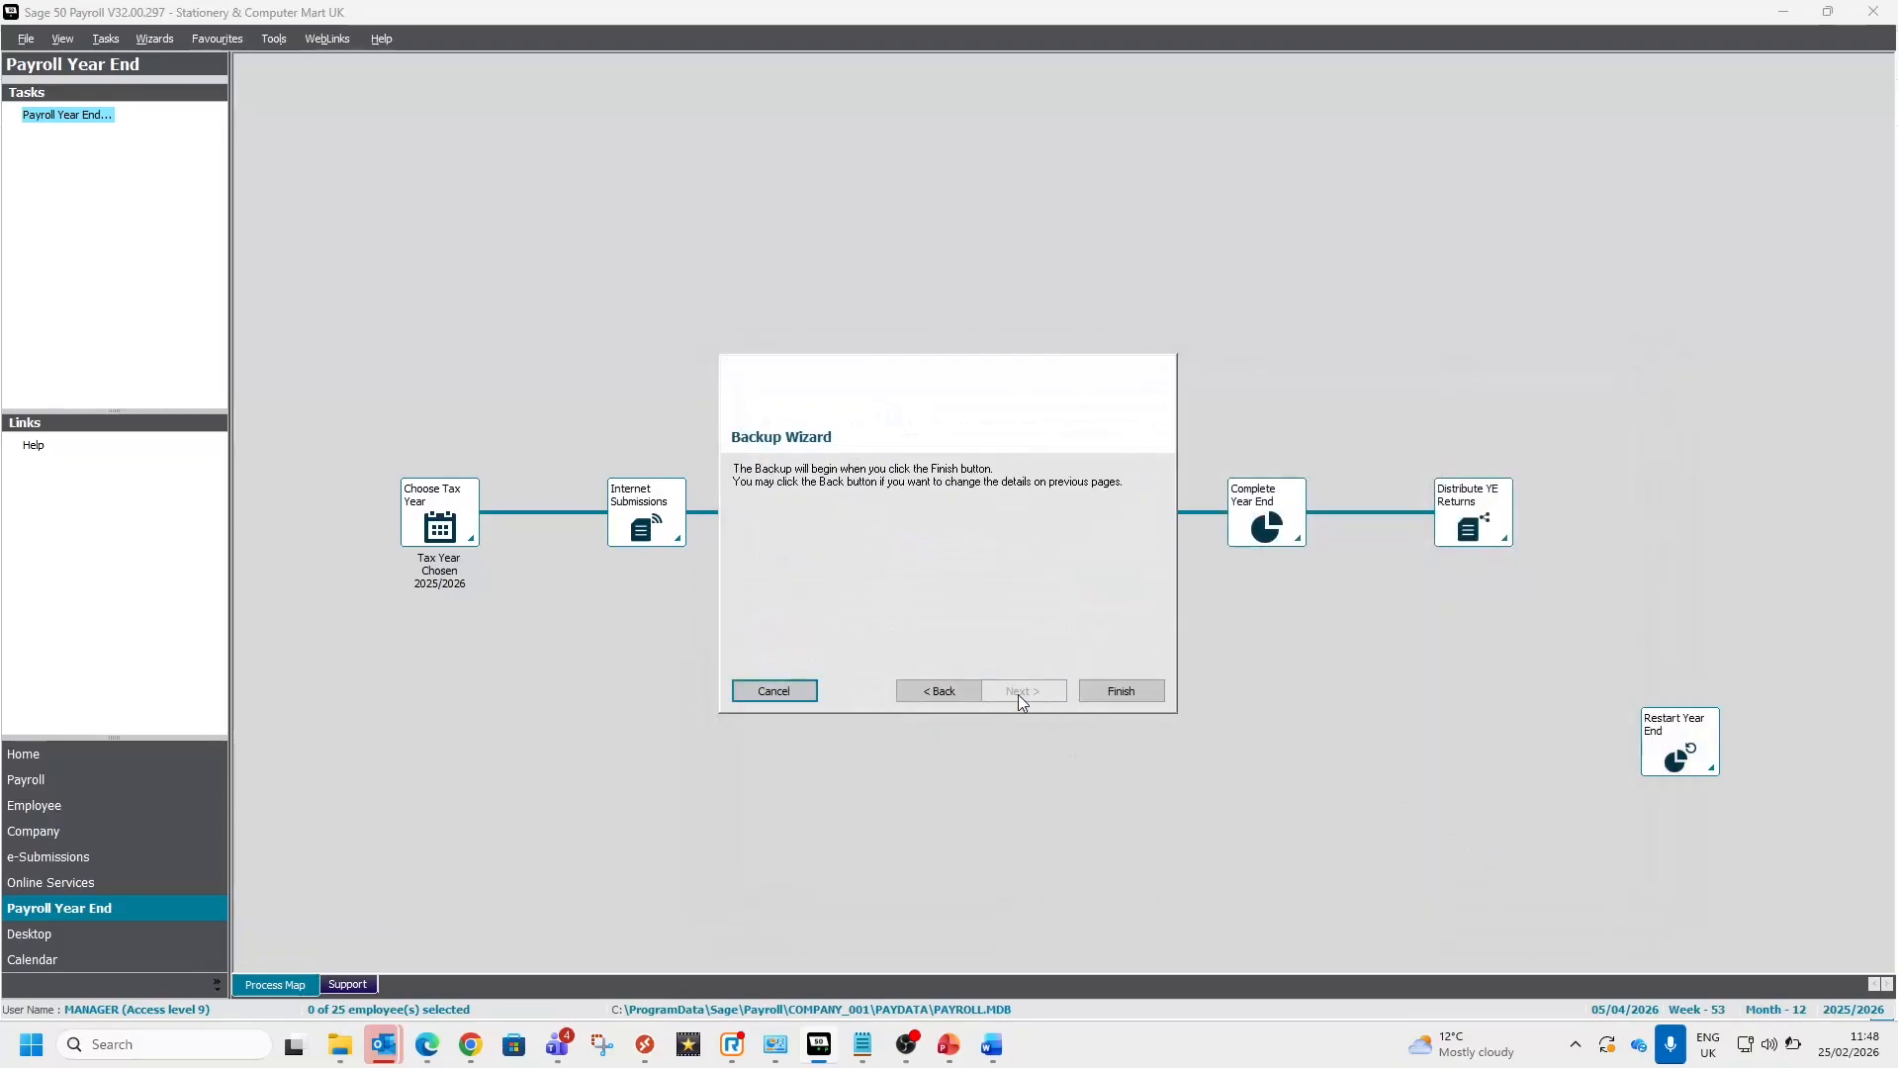
left_click(1130, 685)
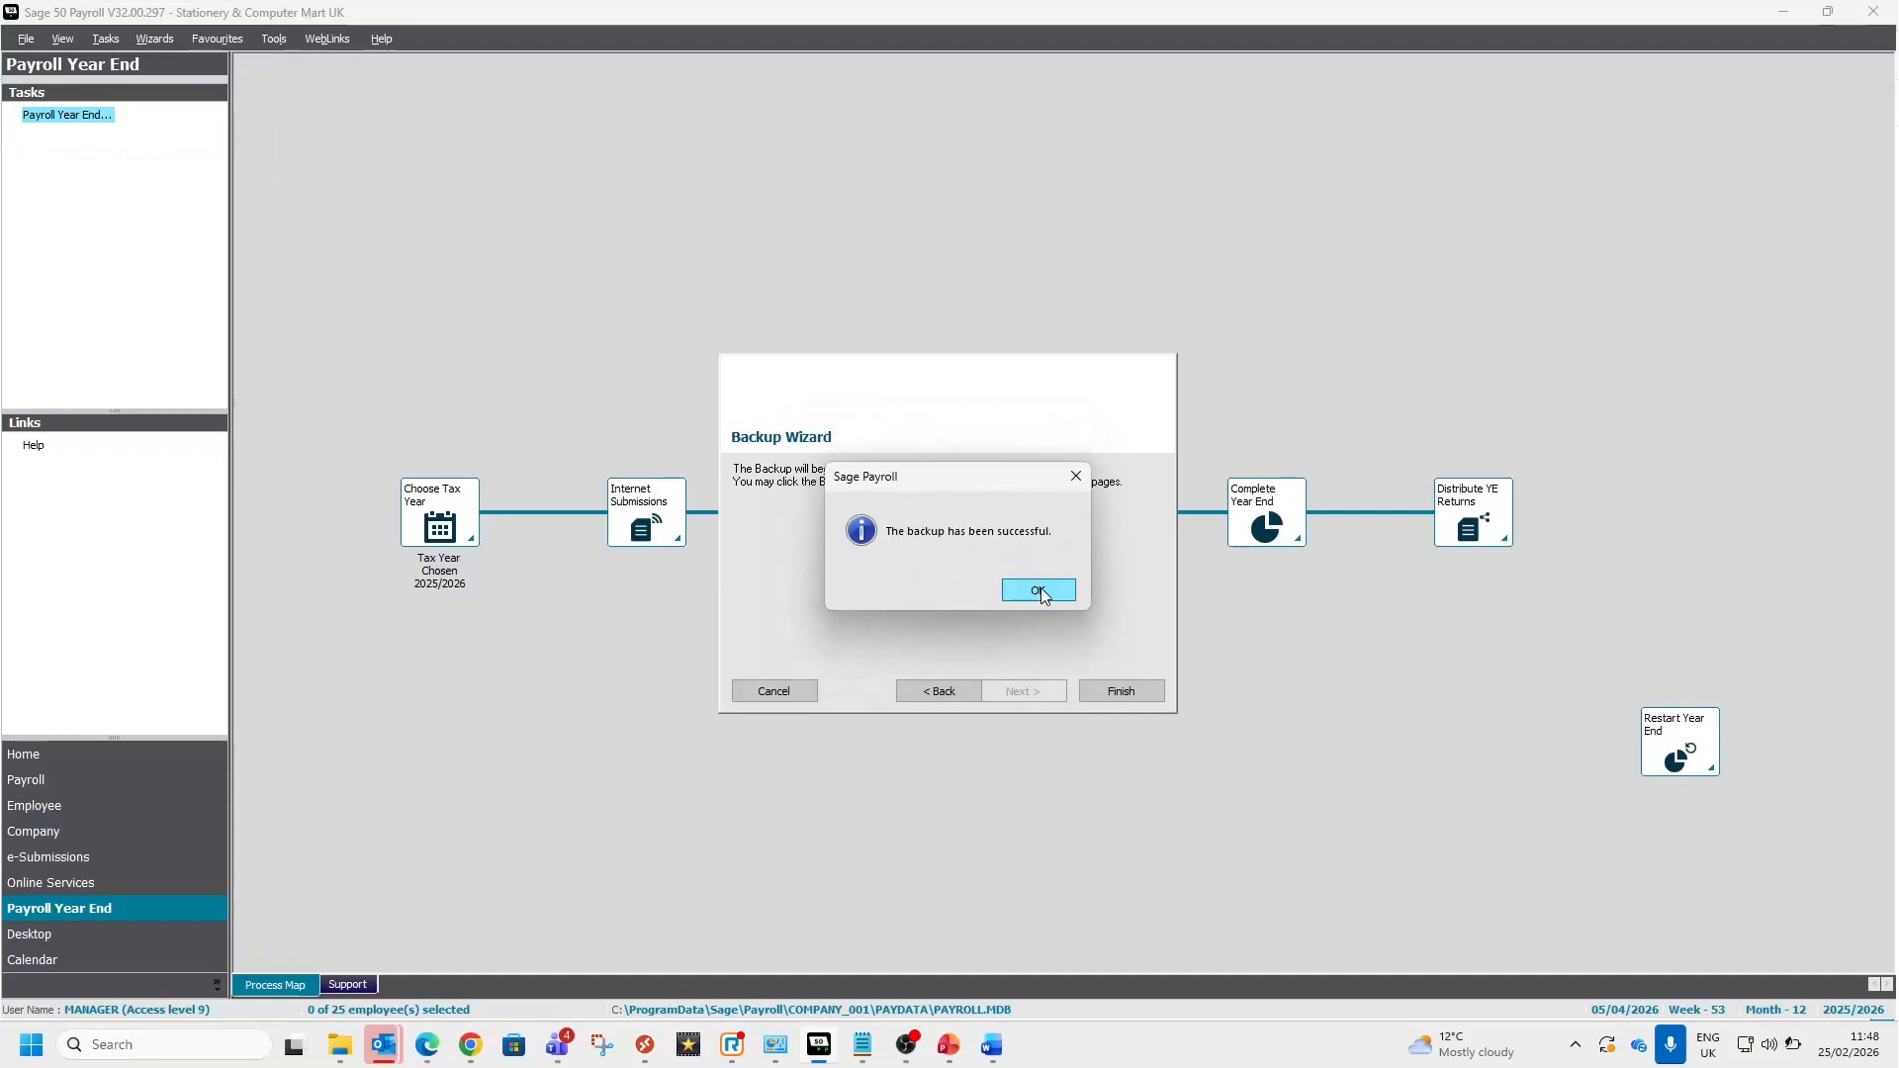
left_click(1041, 592)
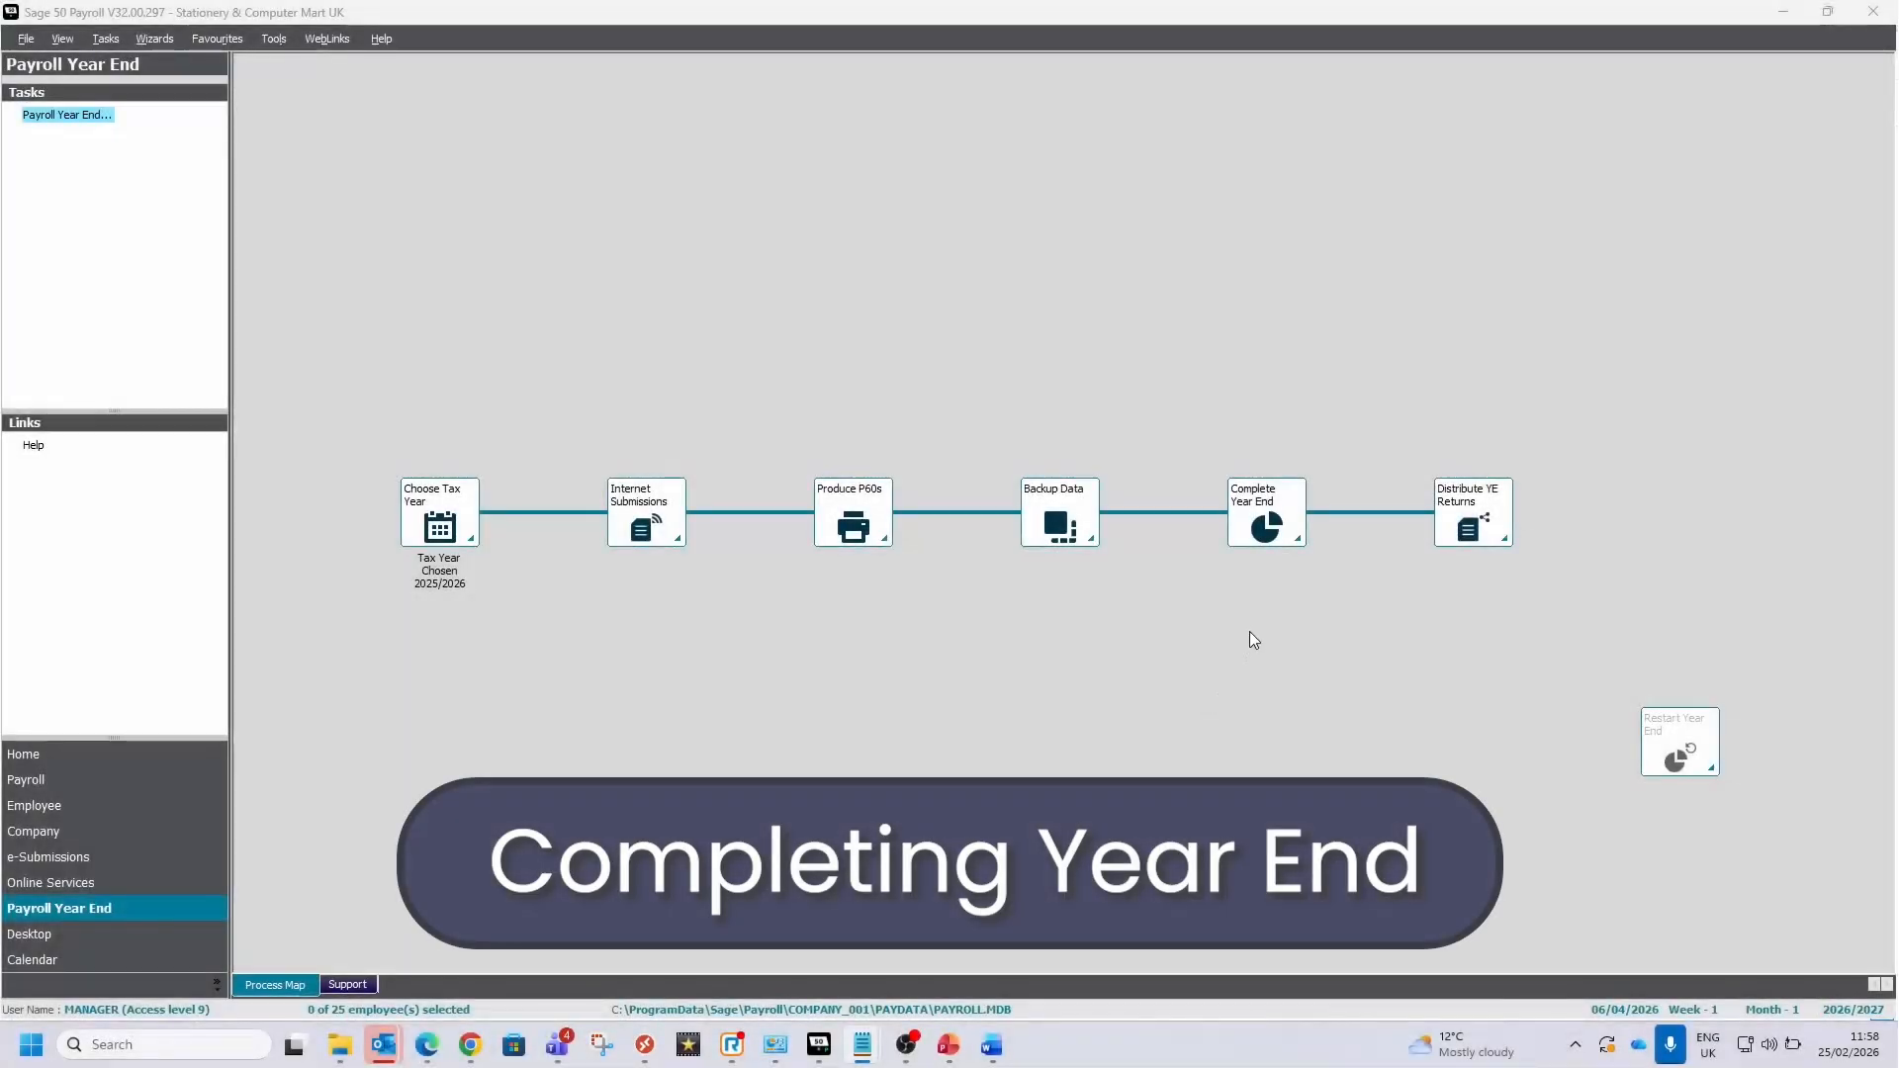
Step: Complete the tax year end, updating employee mileage records from the mileage log, and review the instructions for distributing year-end returns
left_click(1257, 537)
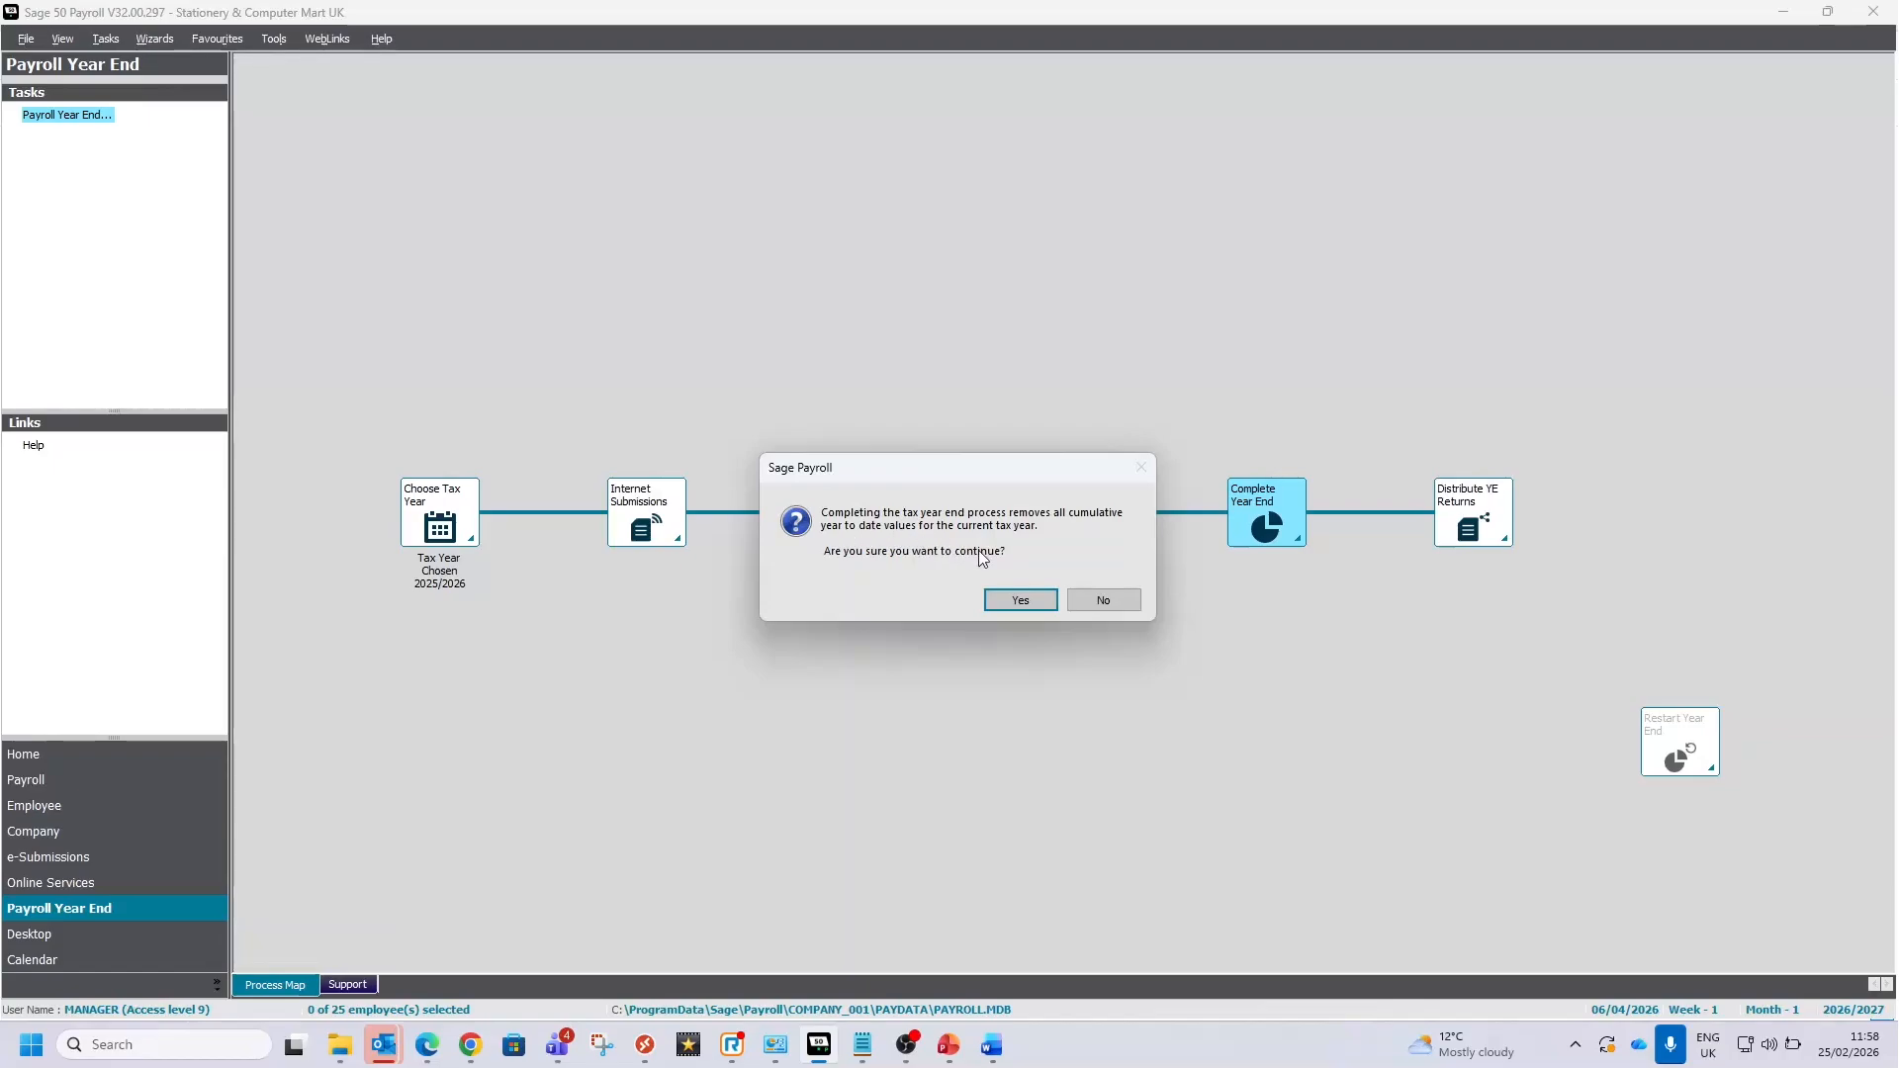
left_click(1013, 602)
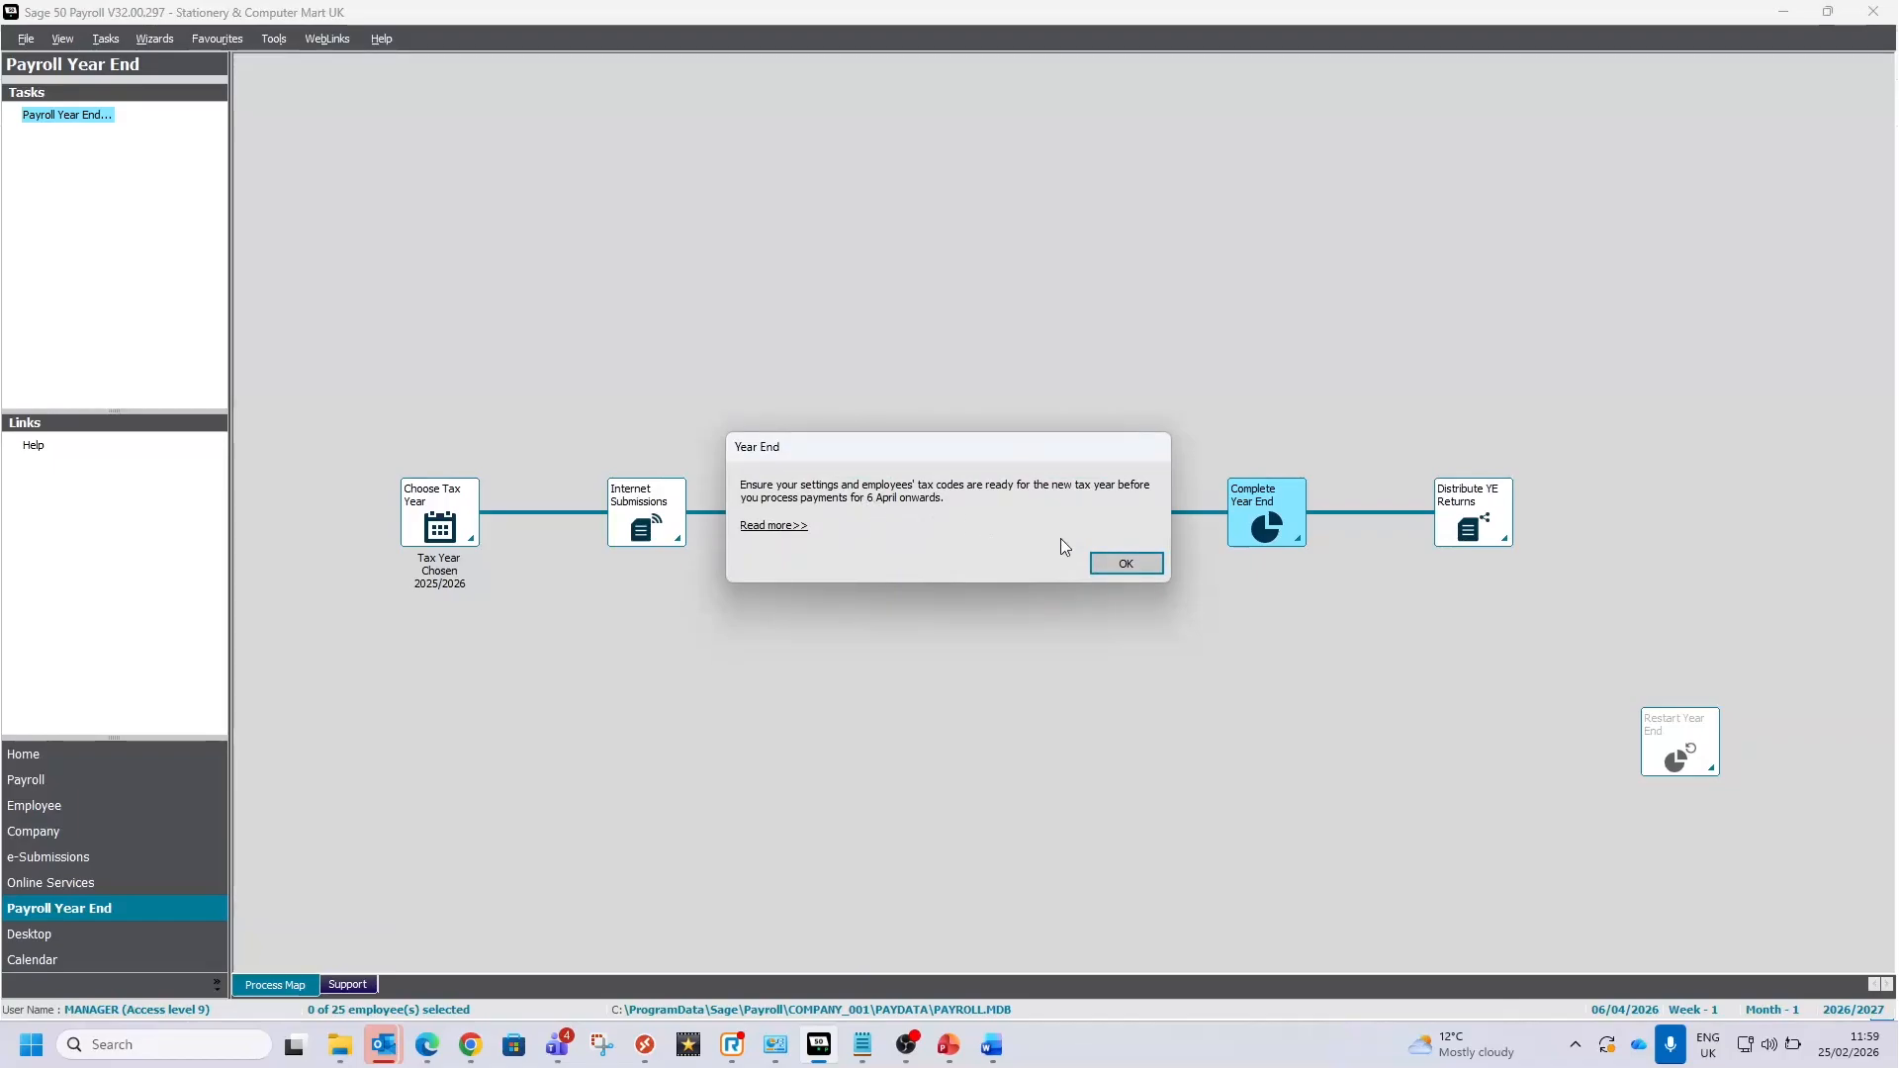
left_click(1149, 570)
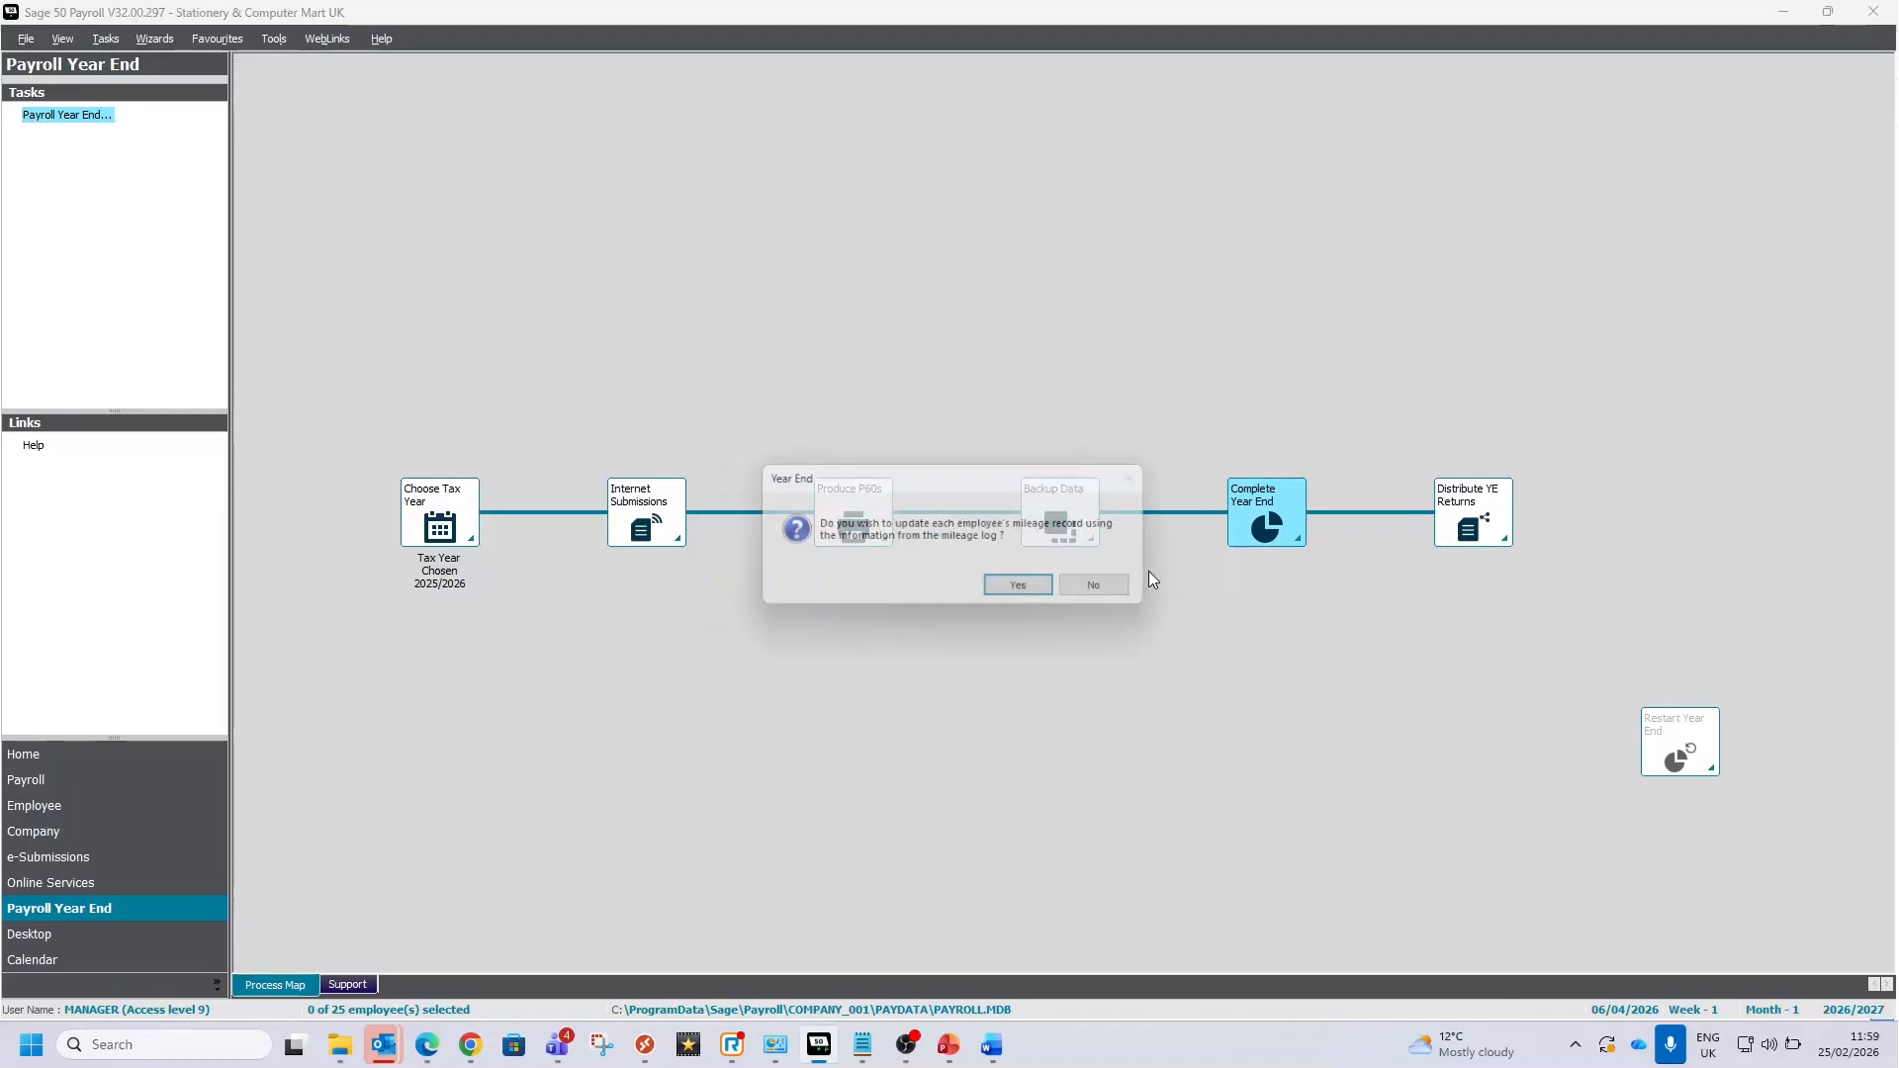
left_click(1017, 594)
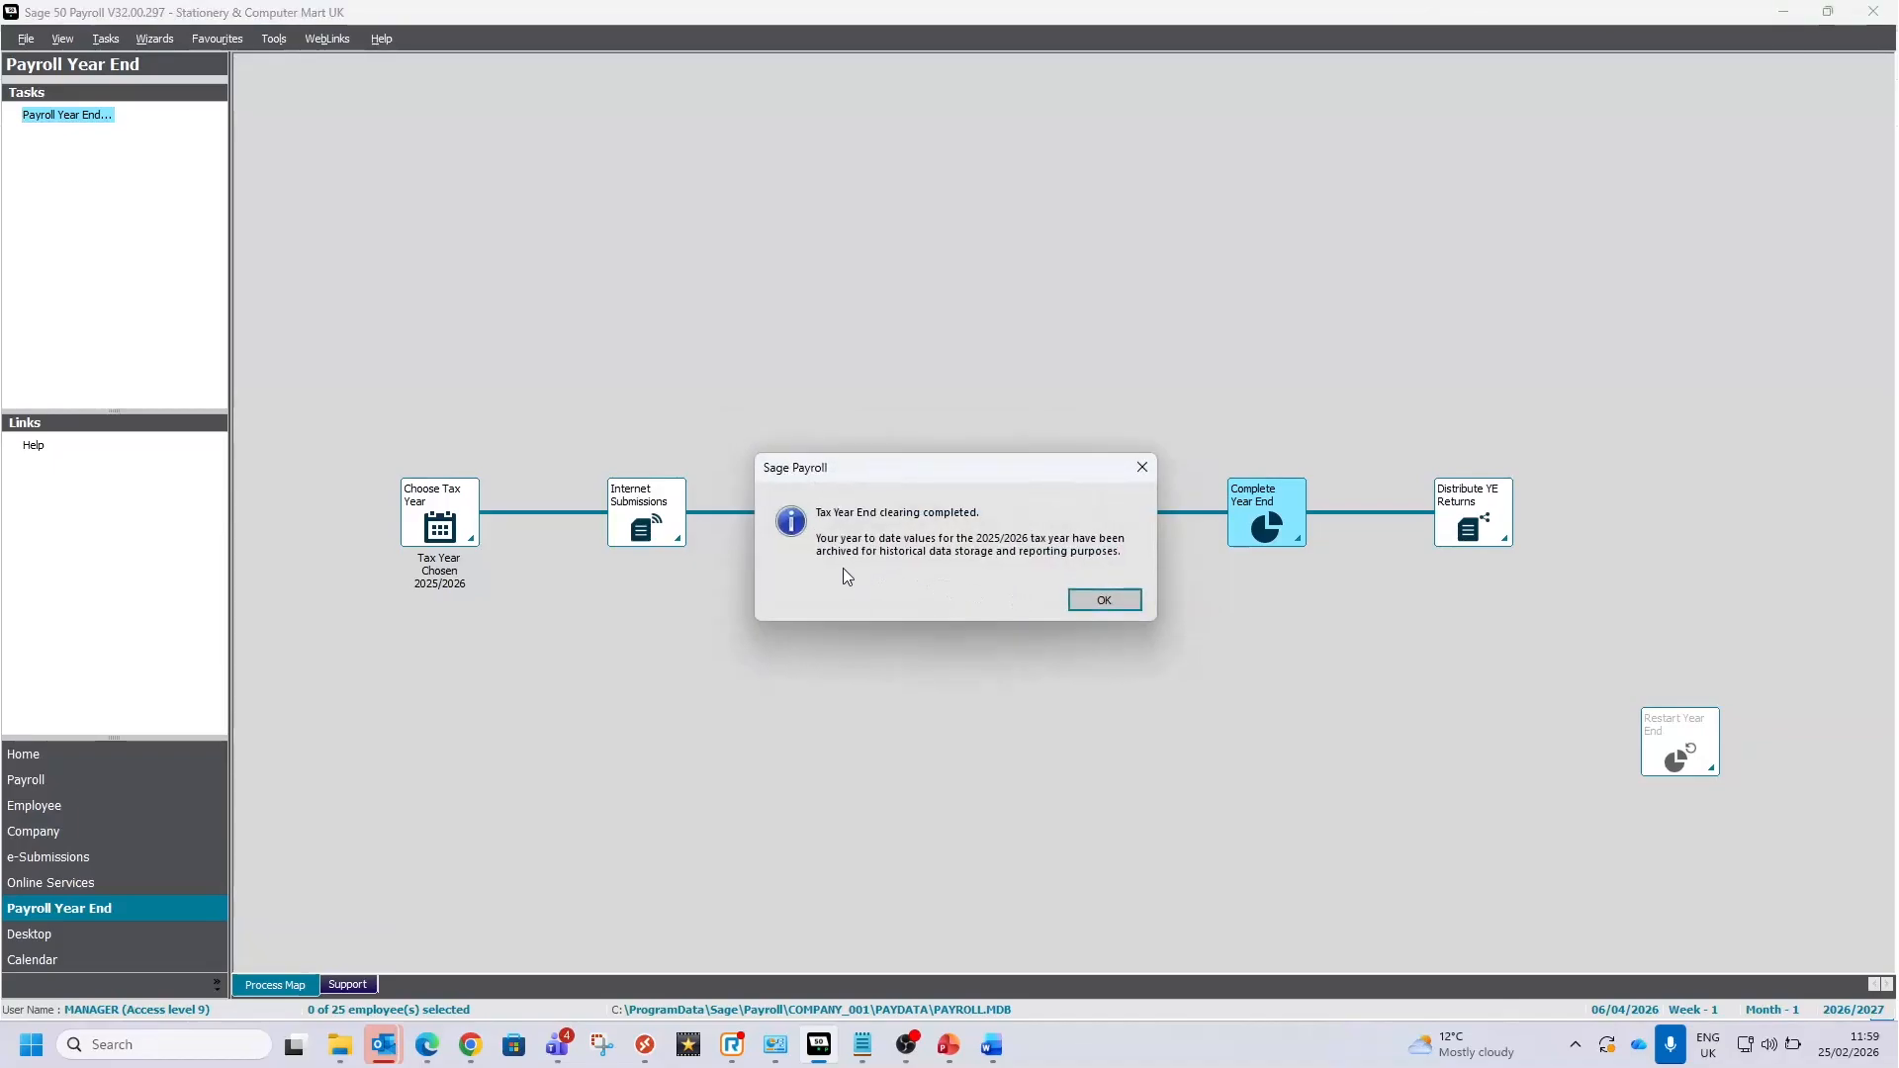
left_click(1086, 605)
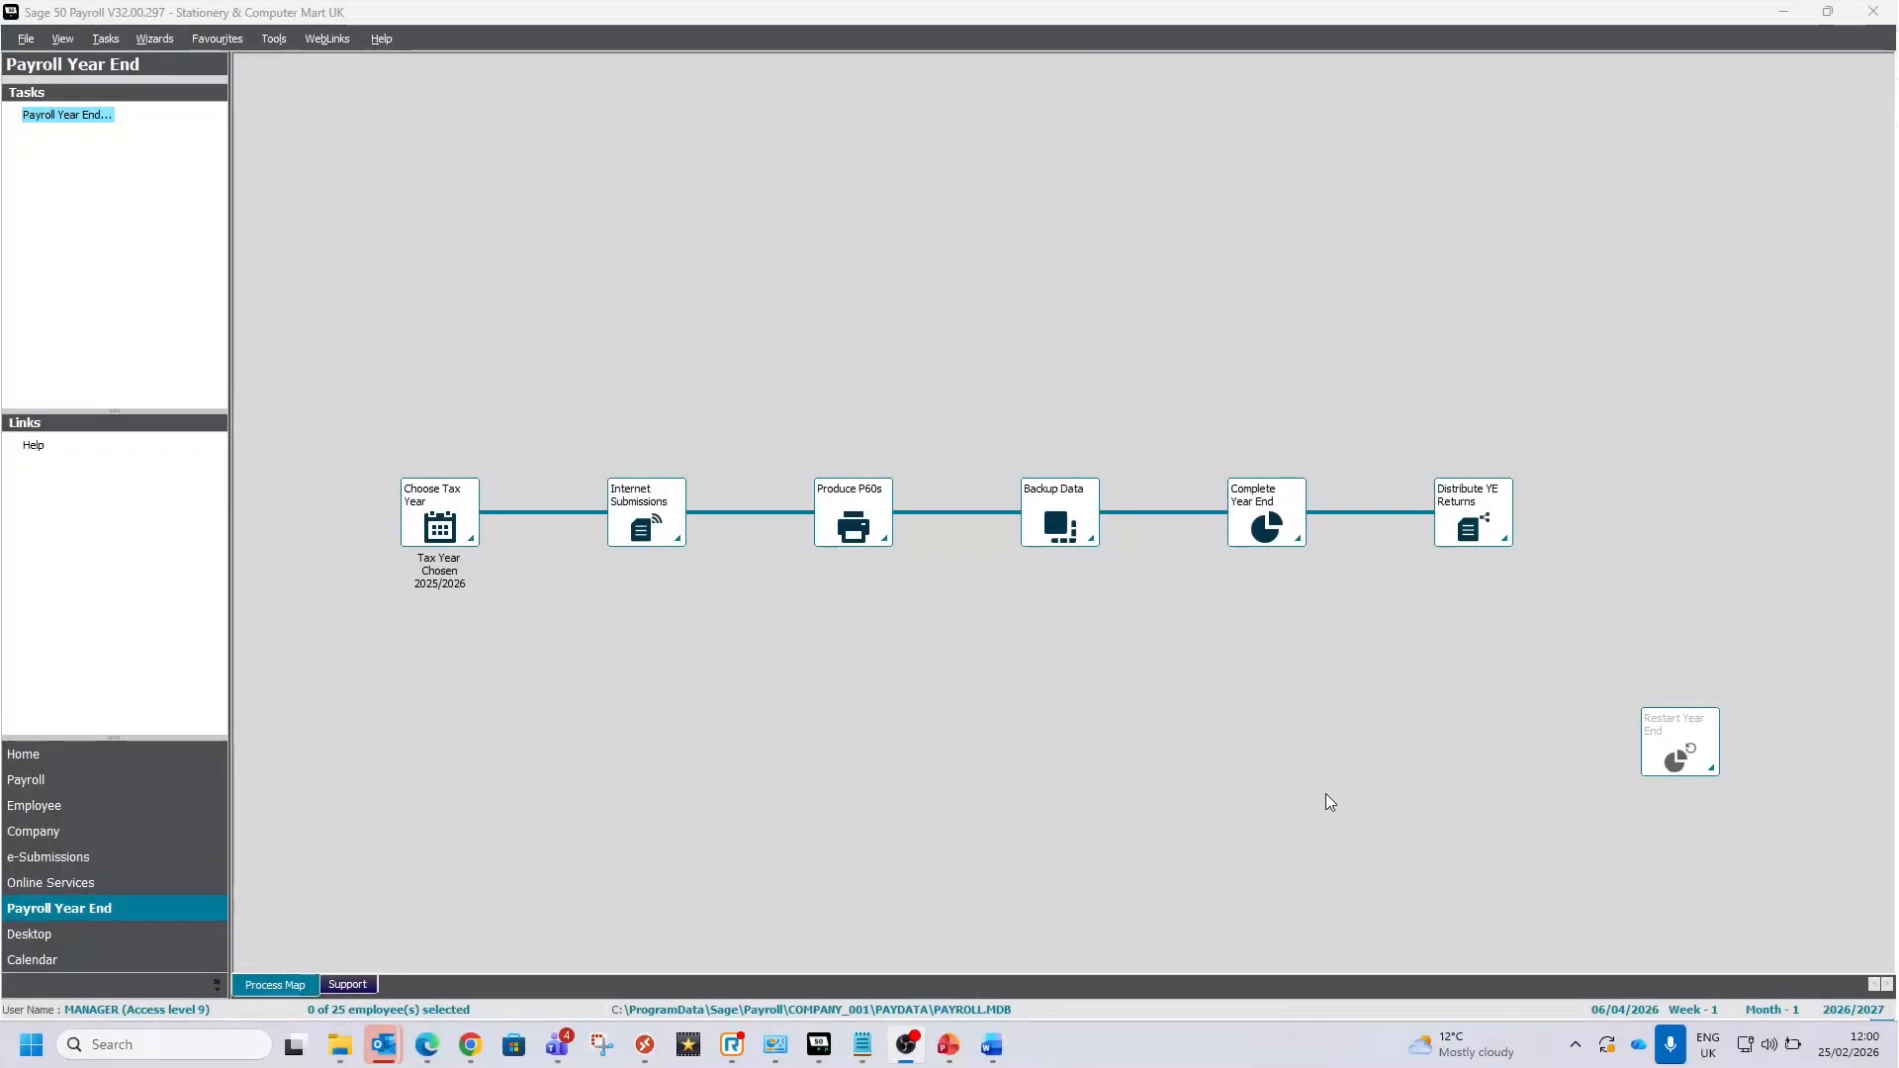
left_click(1458, 514)
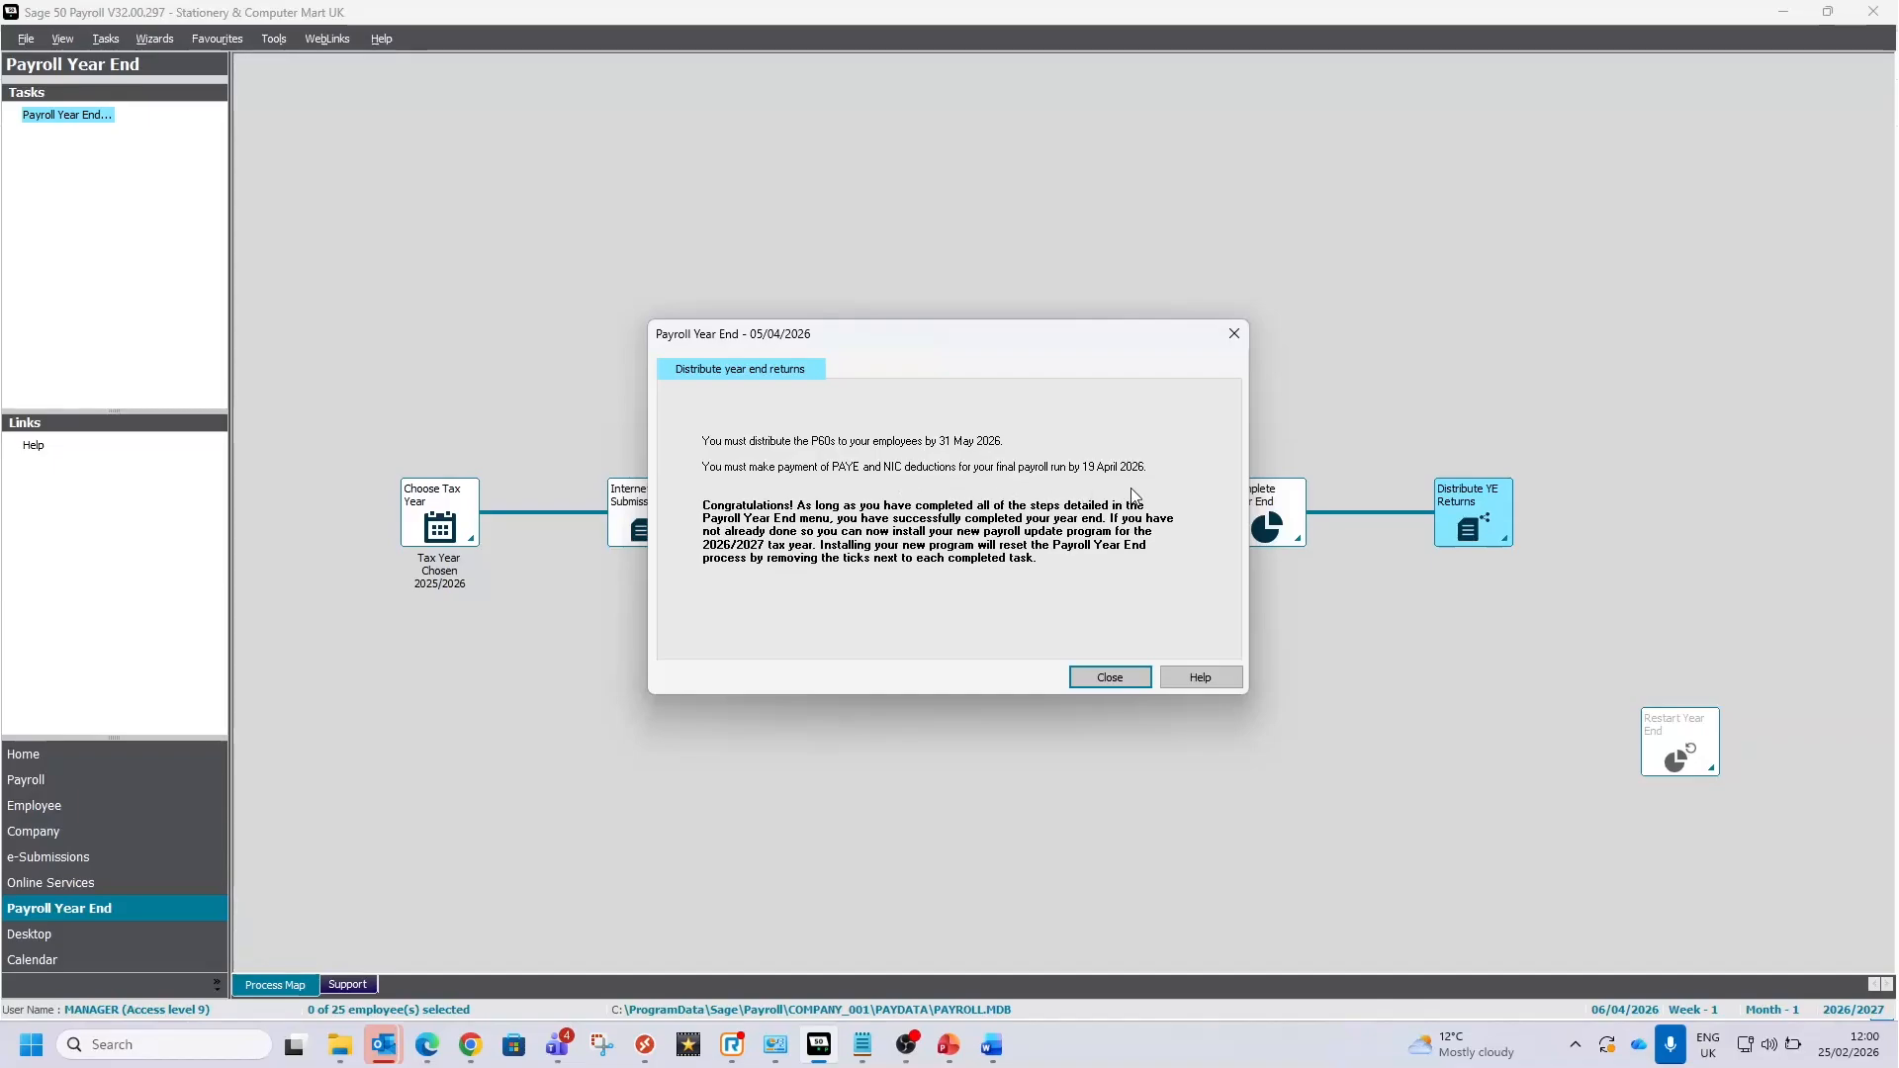
left_click(1106, 680)
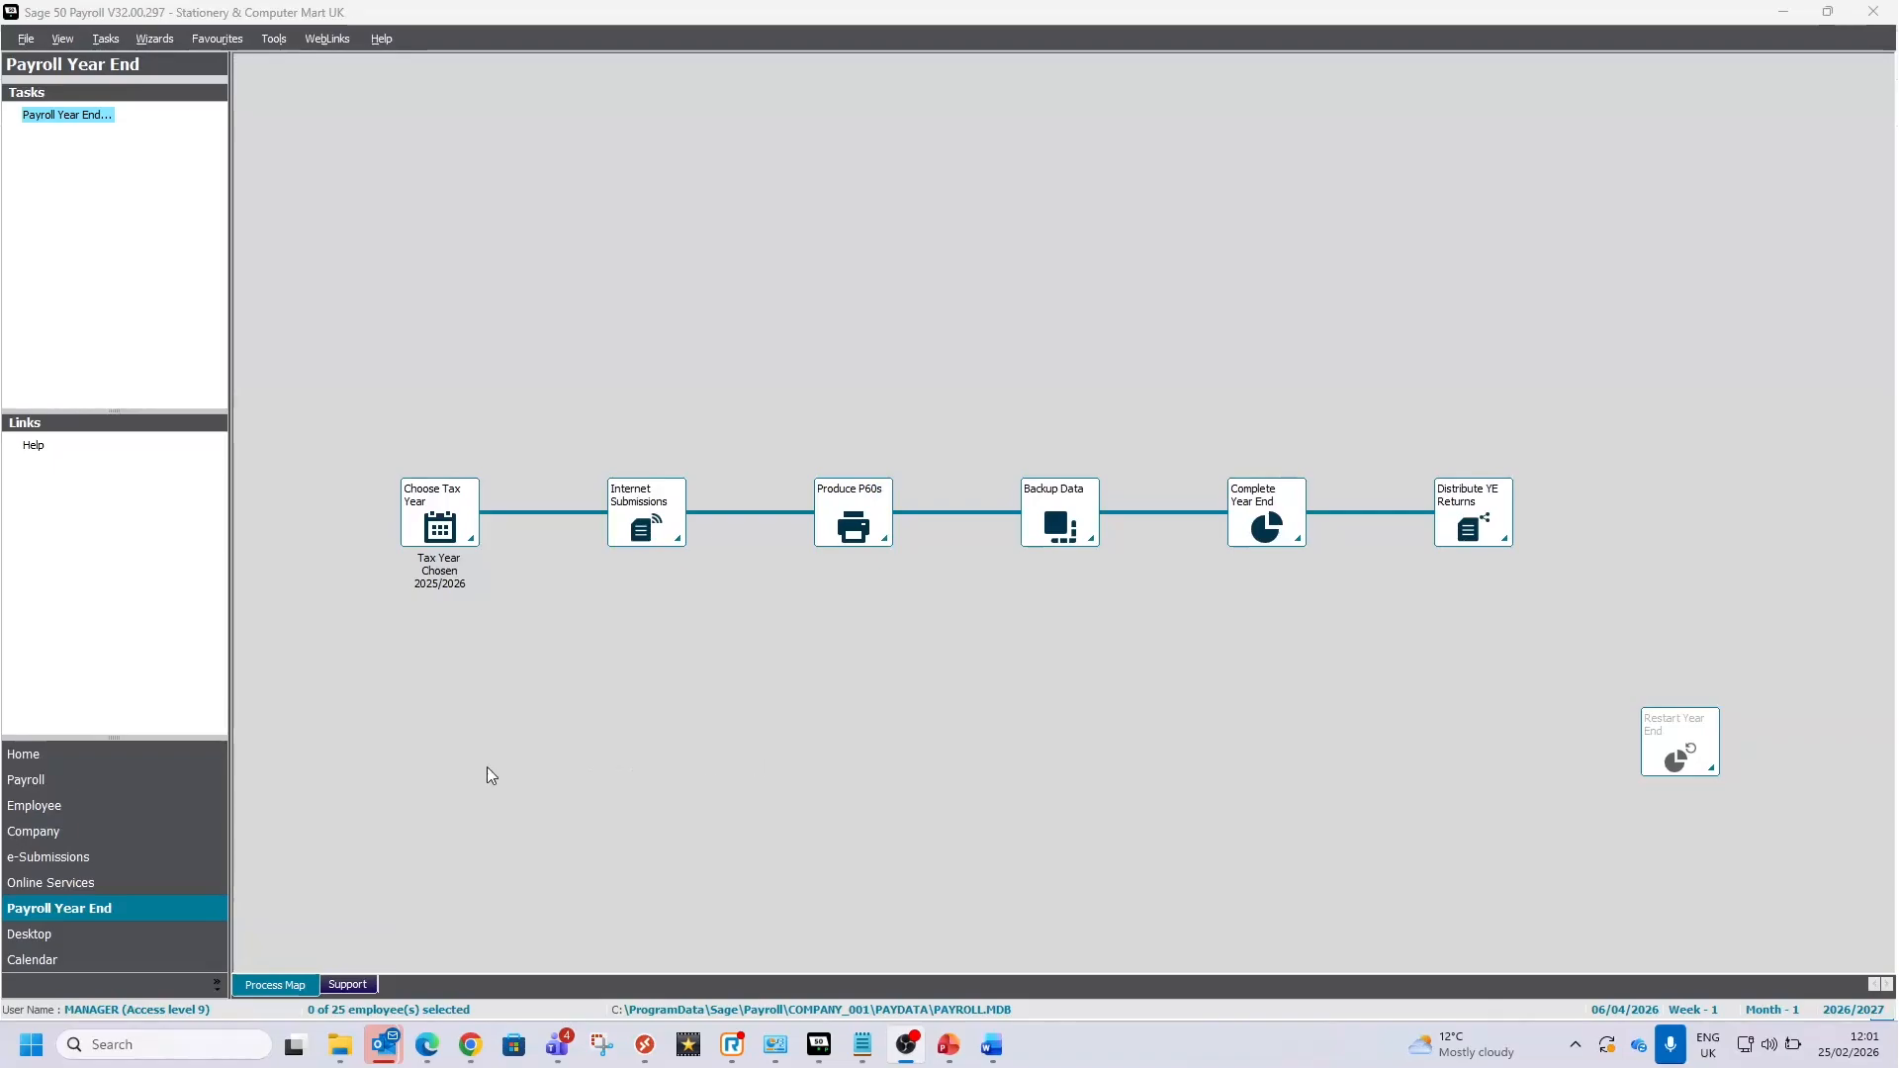
Step: Confirm 06/04/2026 as the payroll process date for the new tax year
left_click(124, 780)
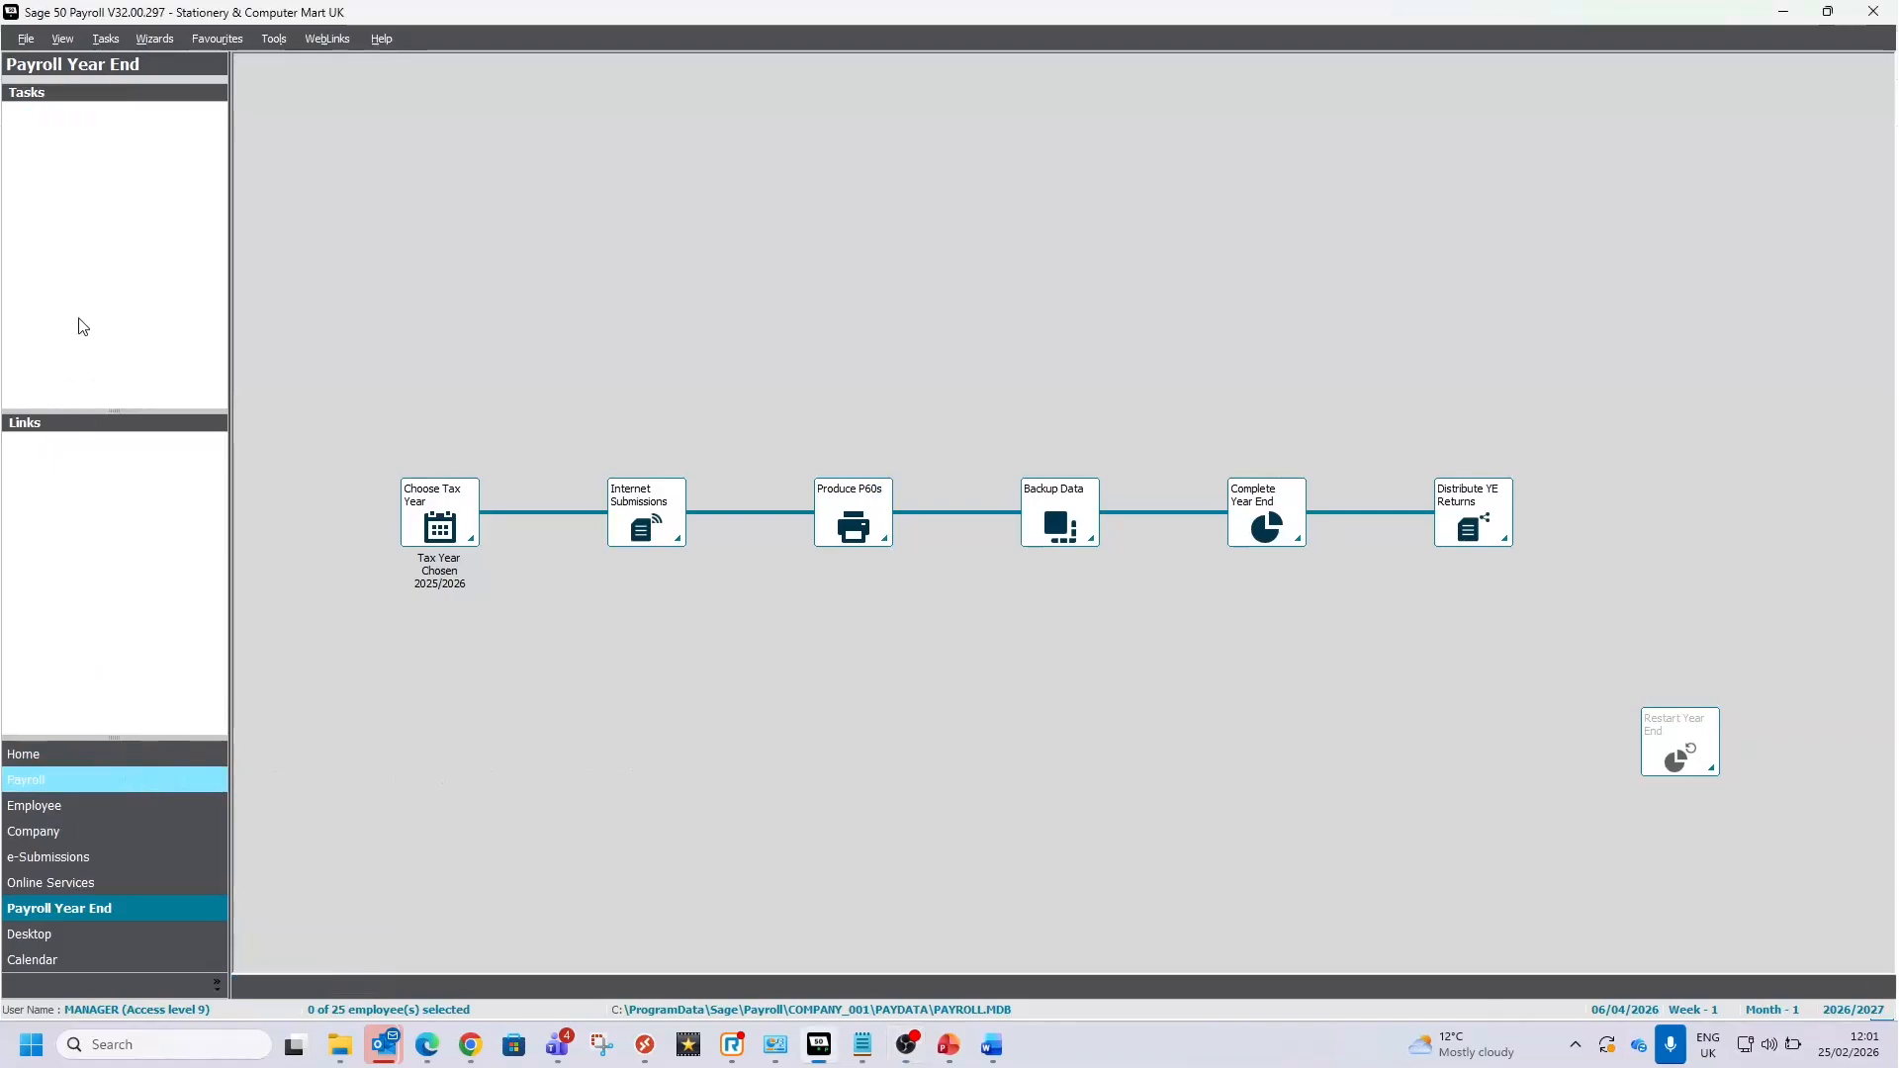
left_click(81, 117)
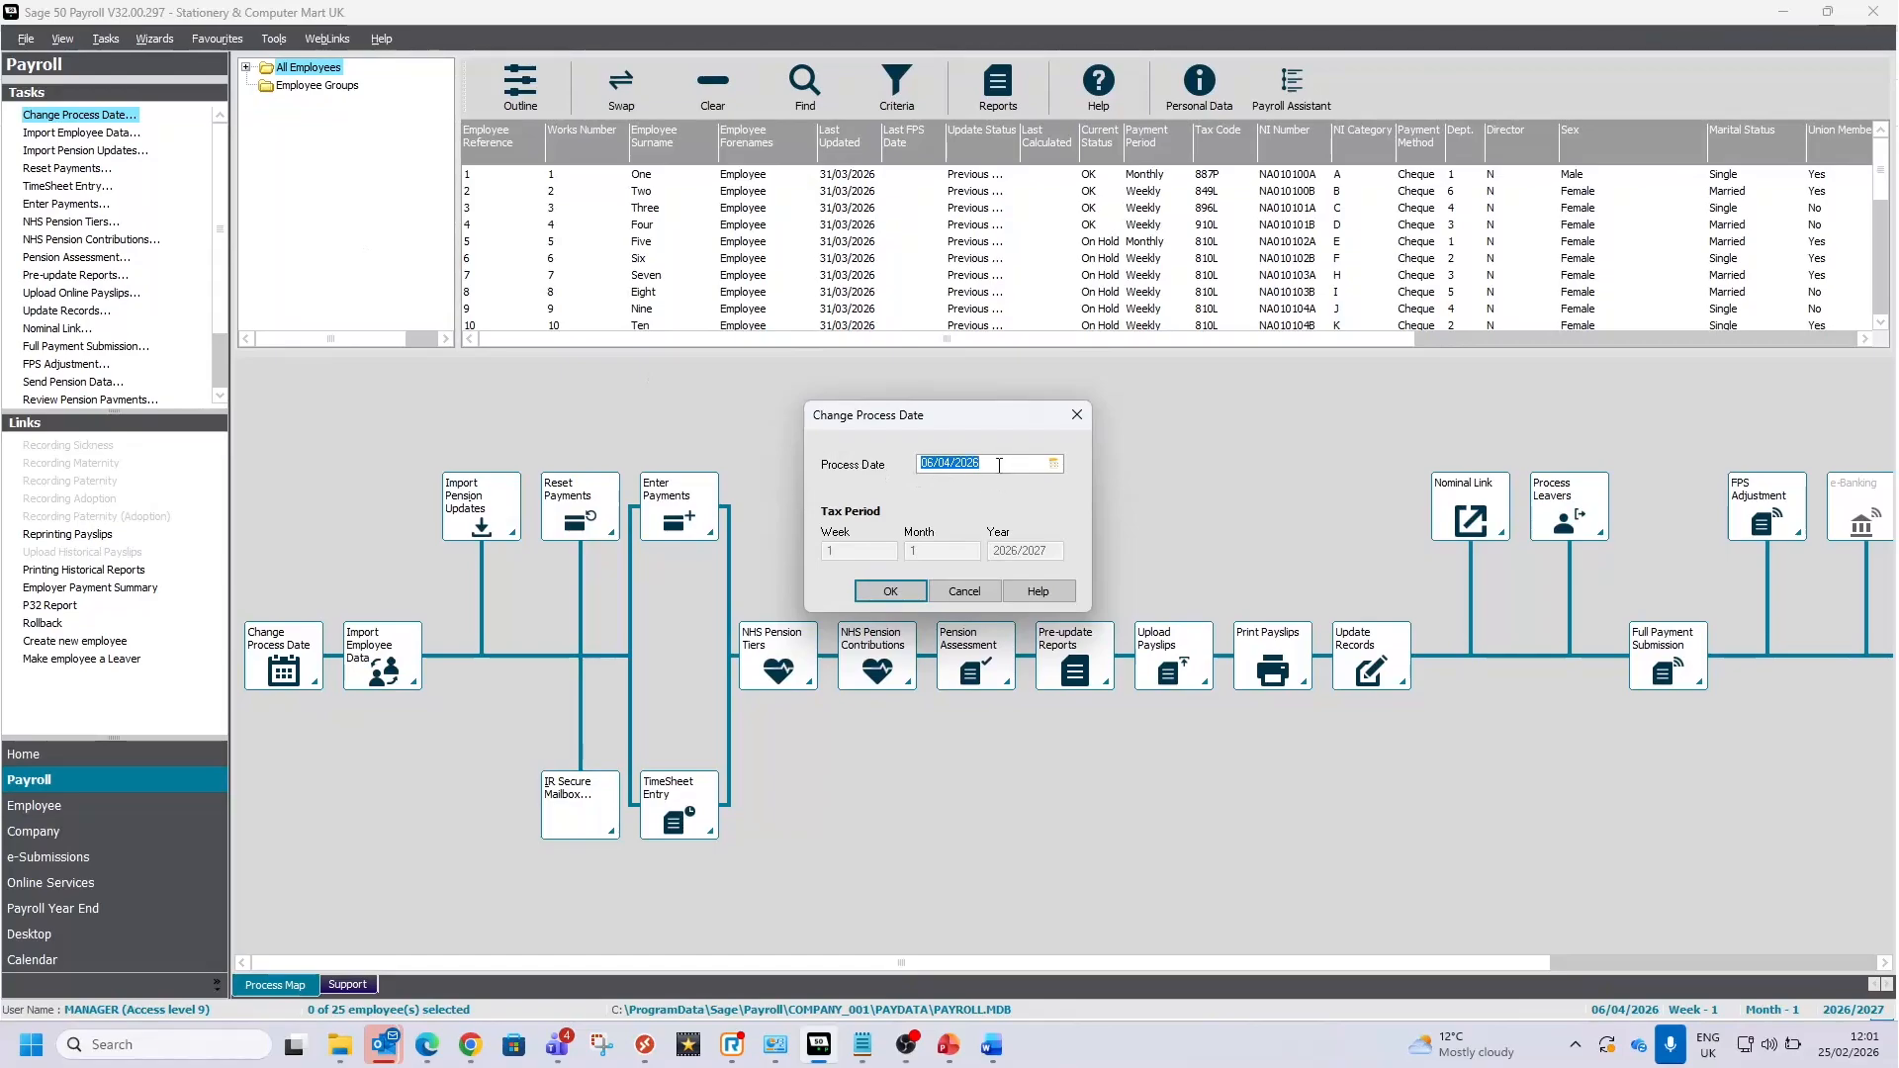
left_click(887, 597)
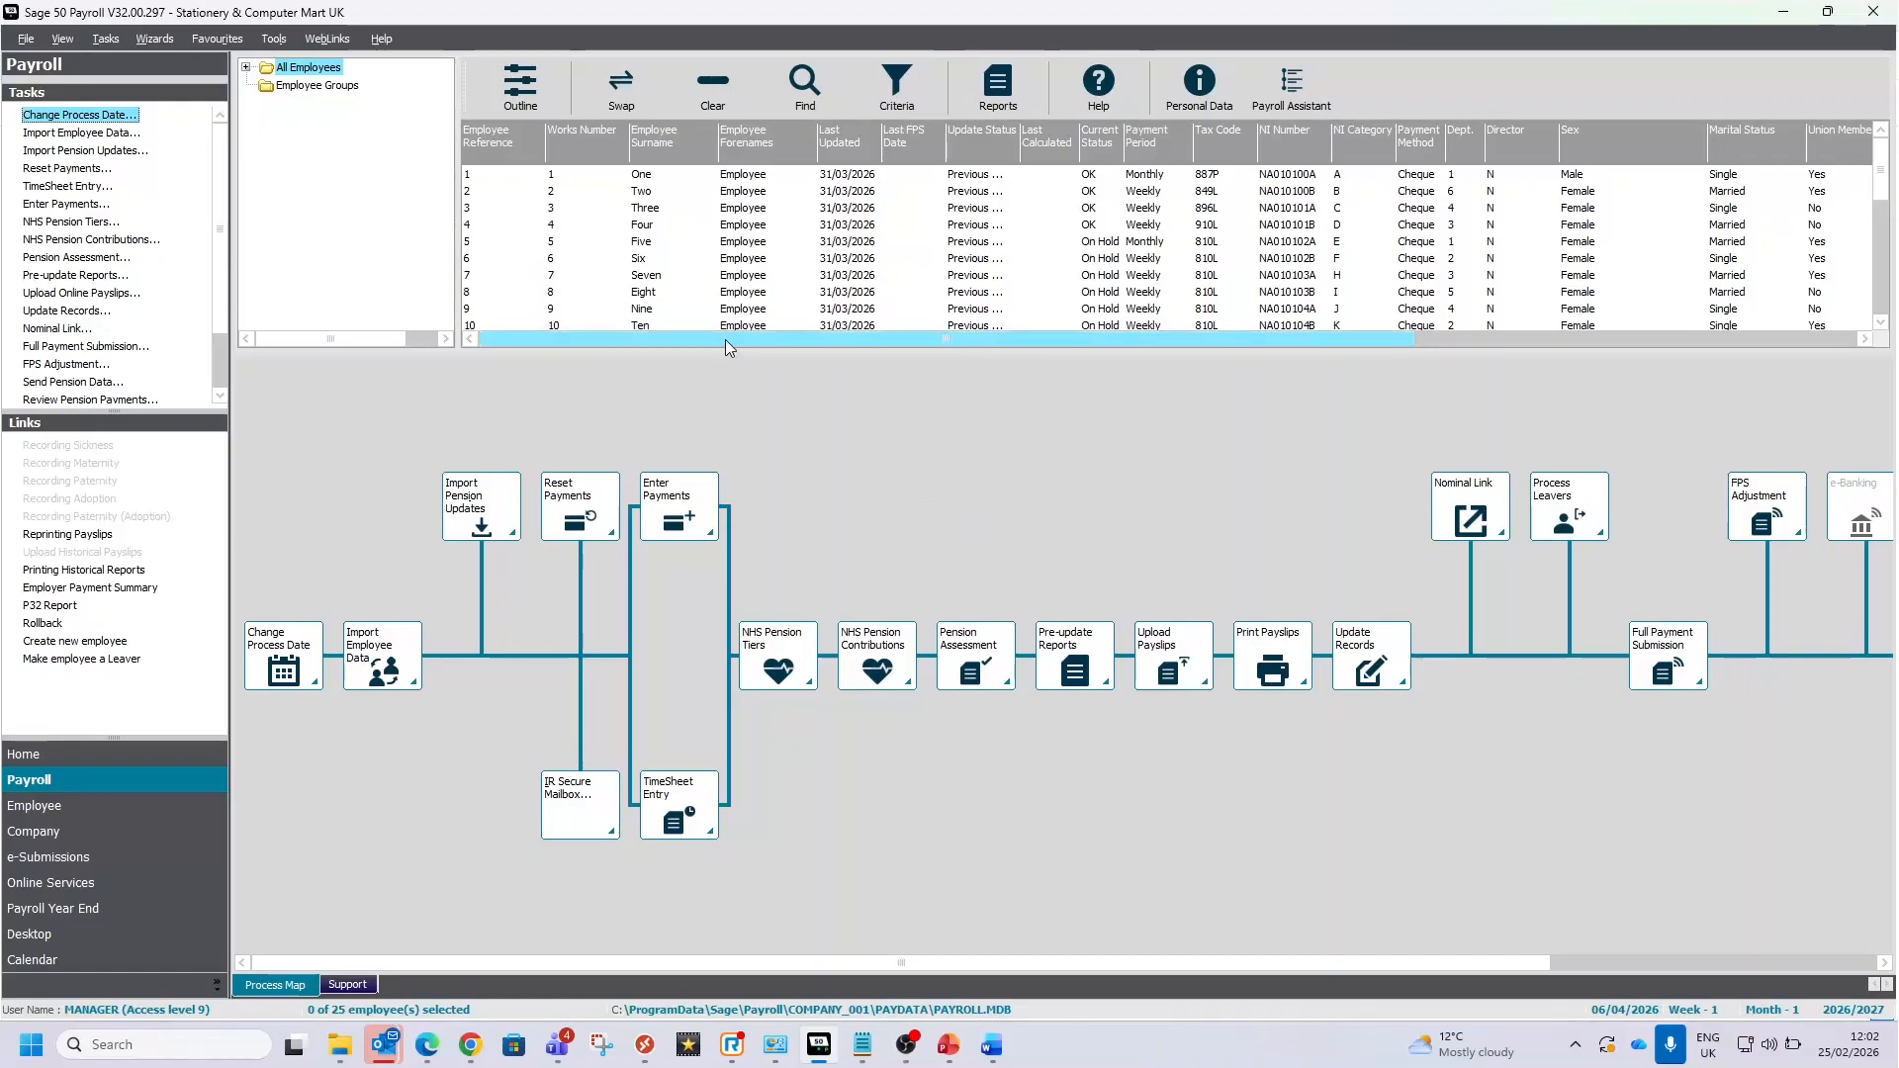
Step: Select all employees and globally clear the Week 1/Month 1 flag on their tax codes
left_click(723, 93)
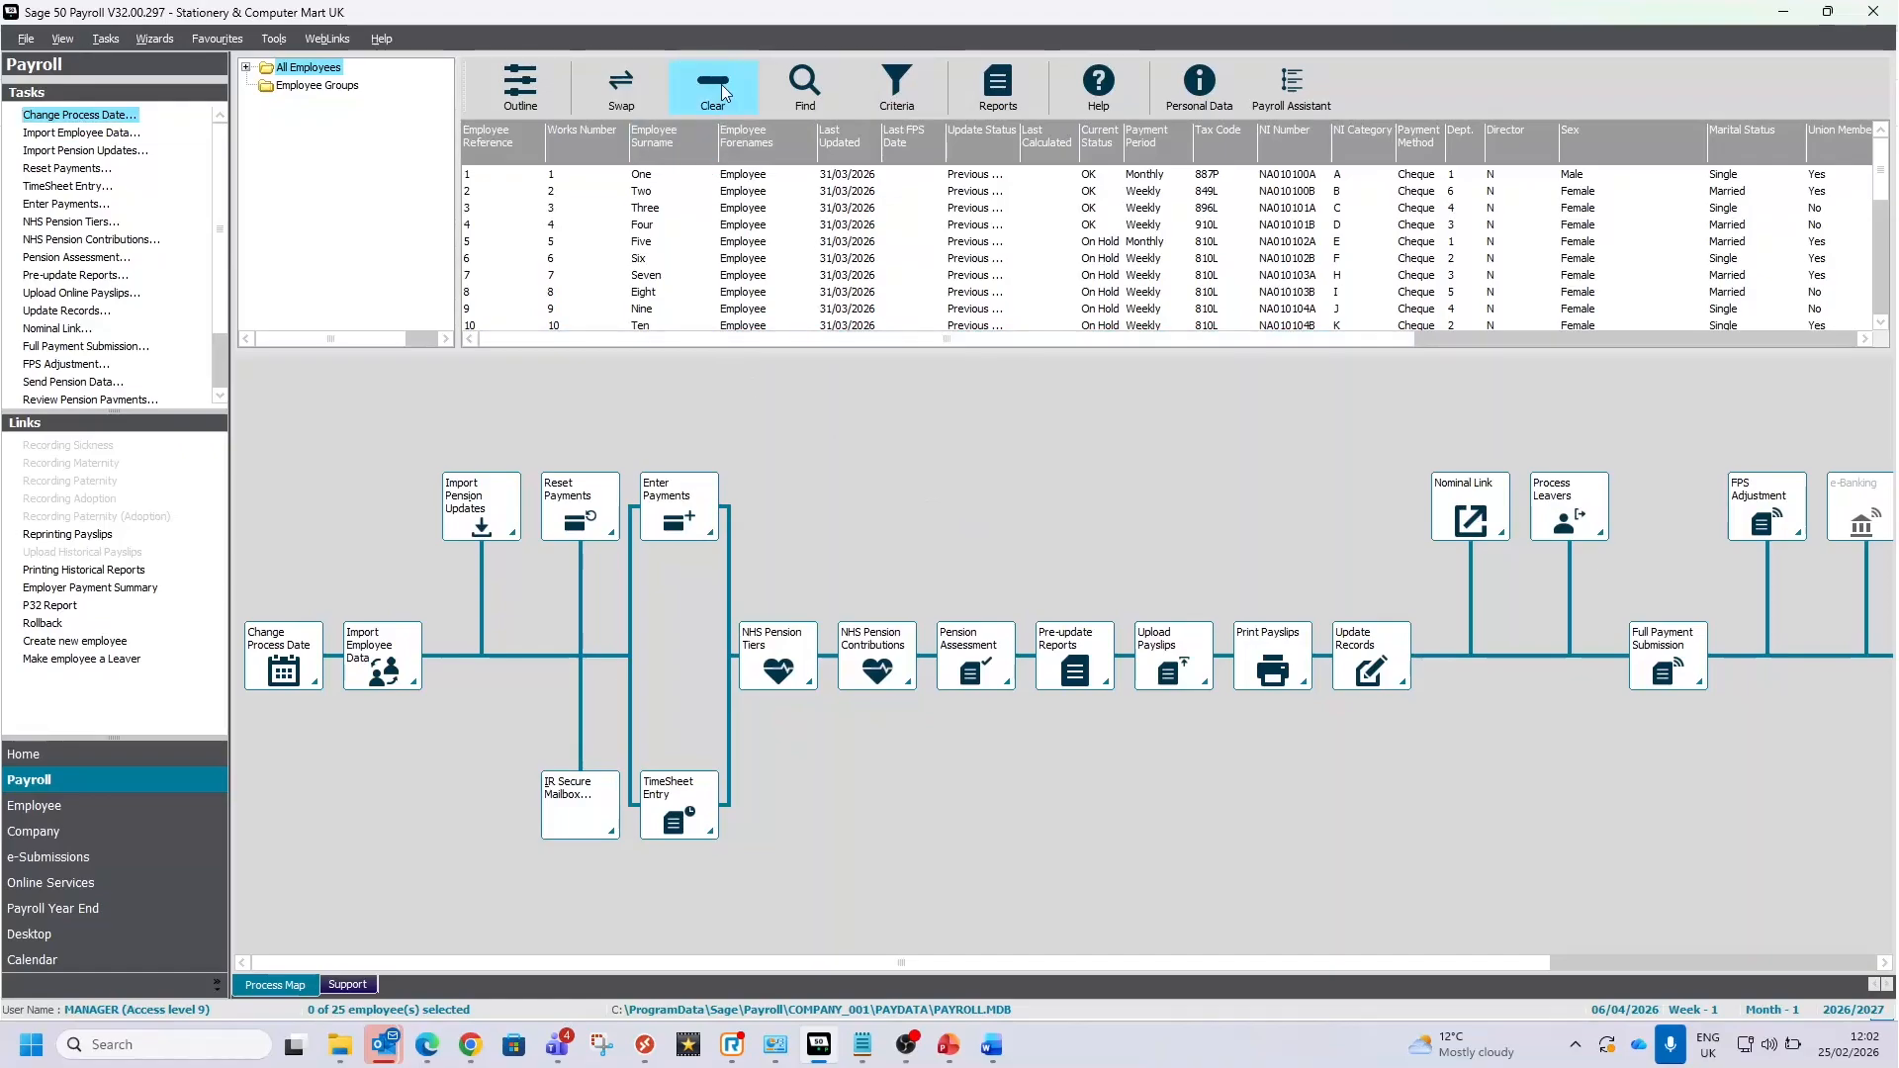
left_click(621, 94)
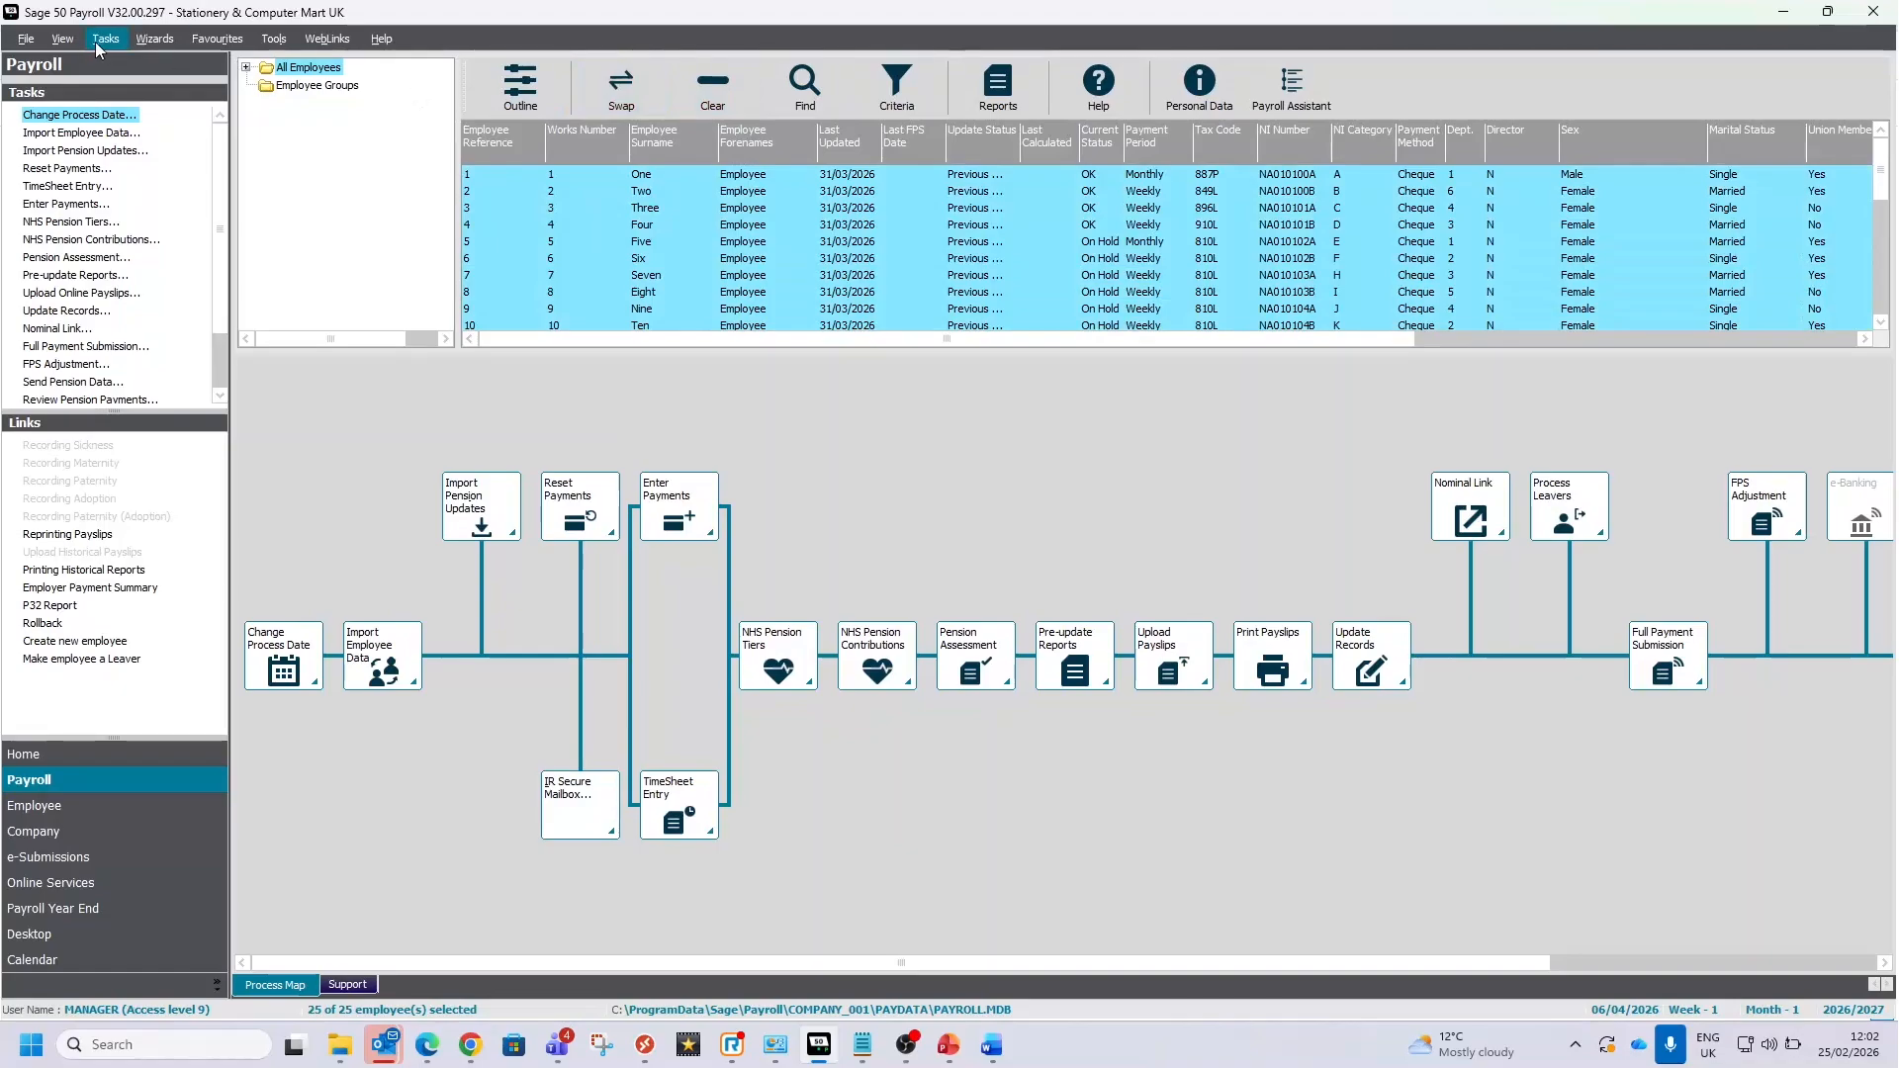
left_click(97, 41)
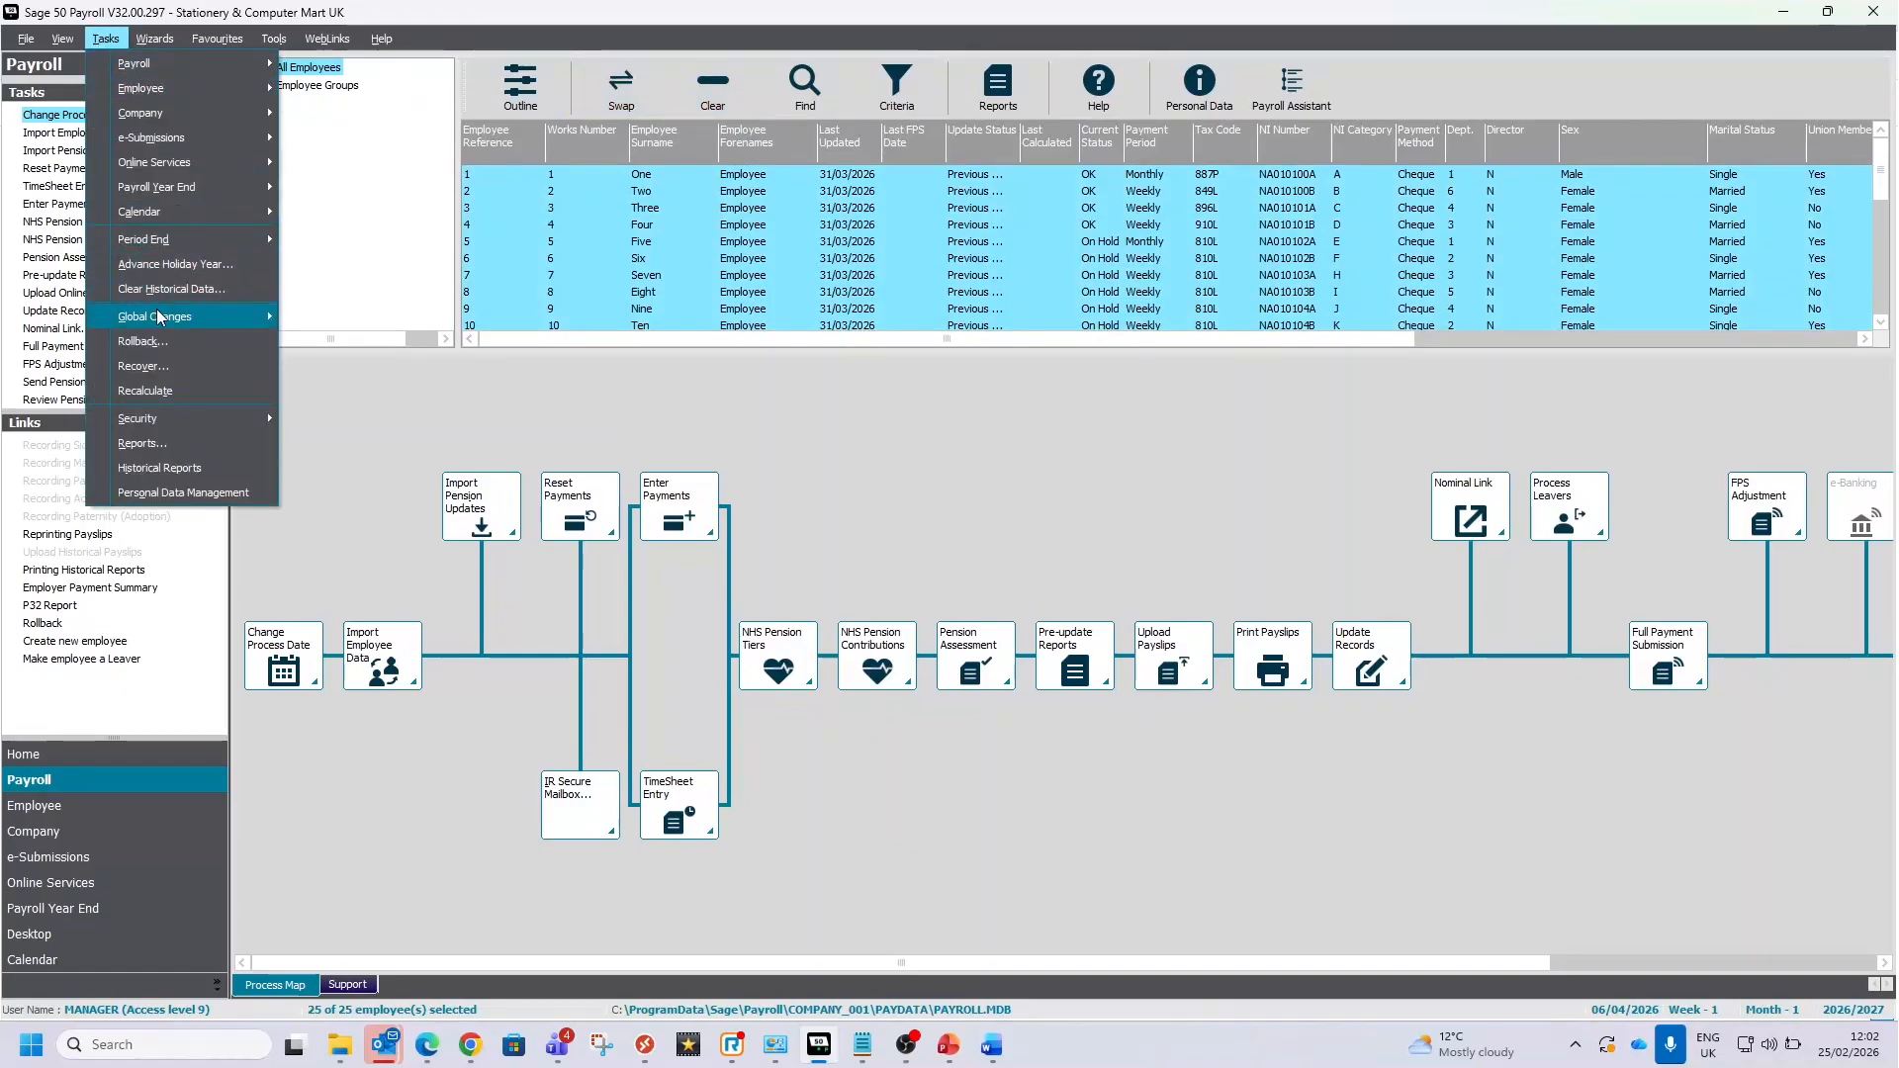
mouse_move(159, 316)
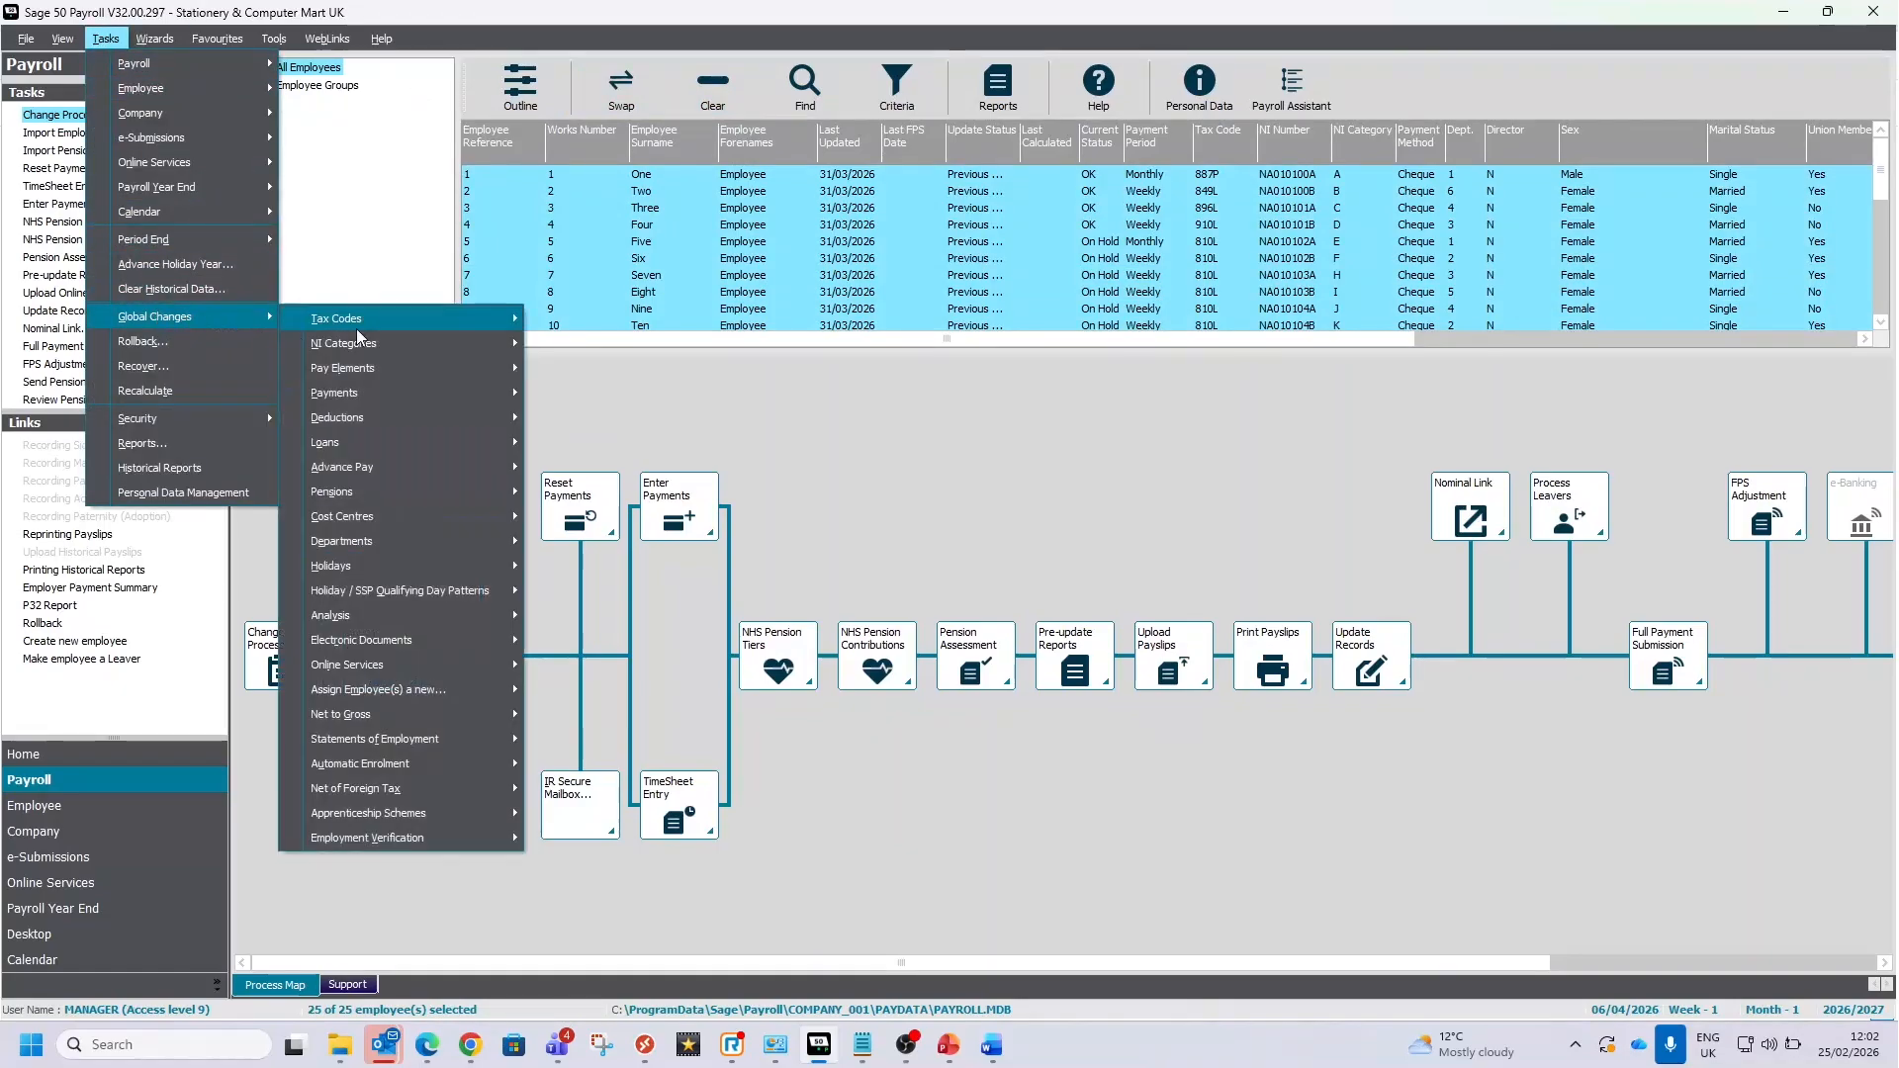
mouse_move(475, 325)
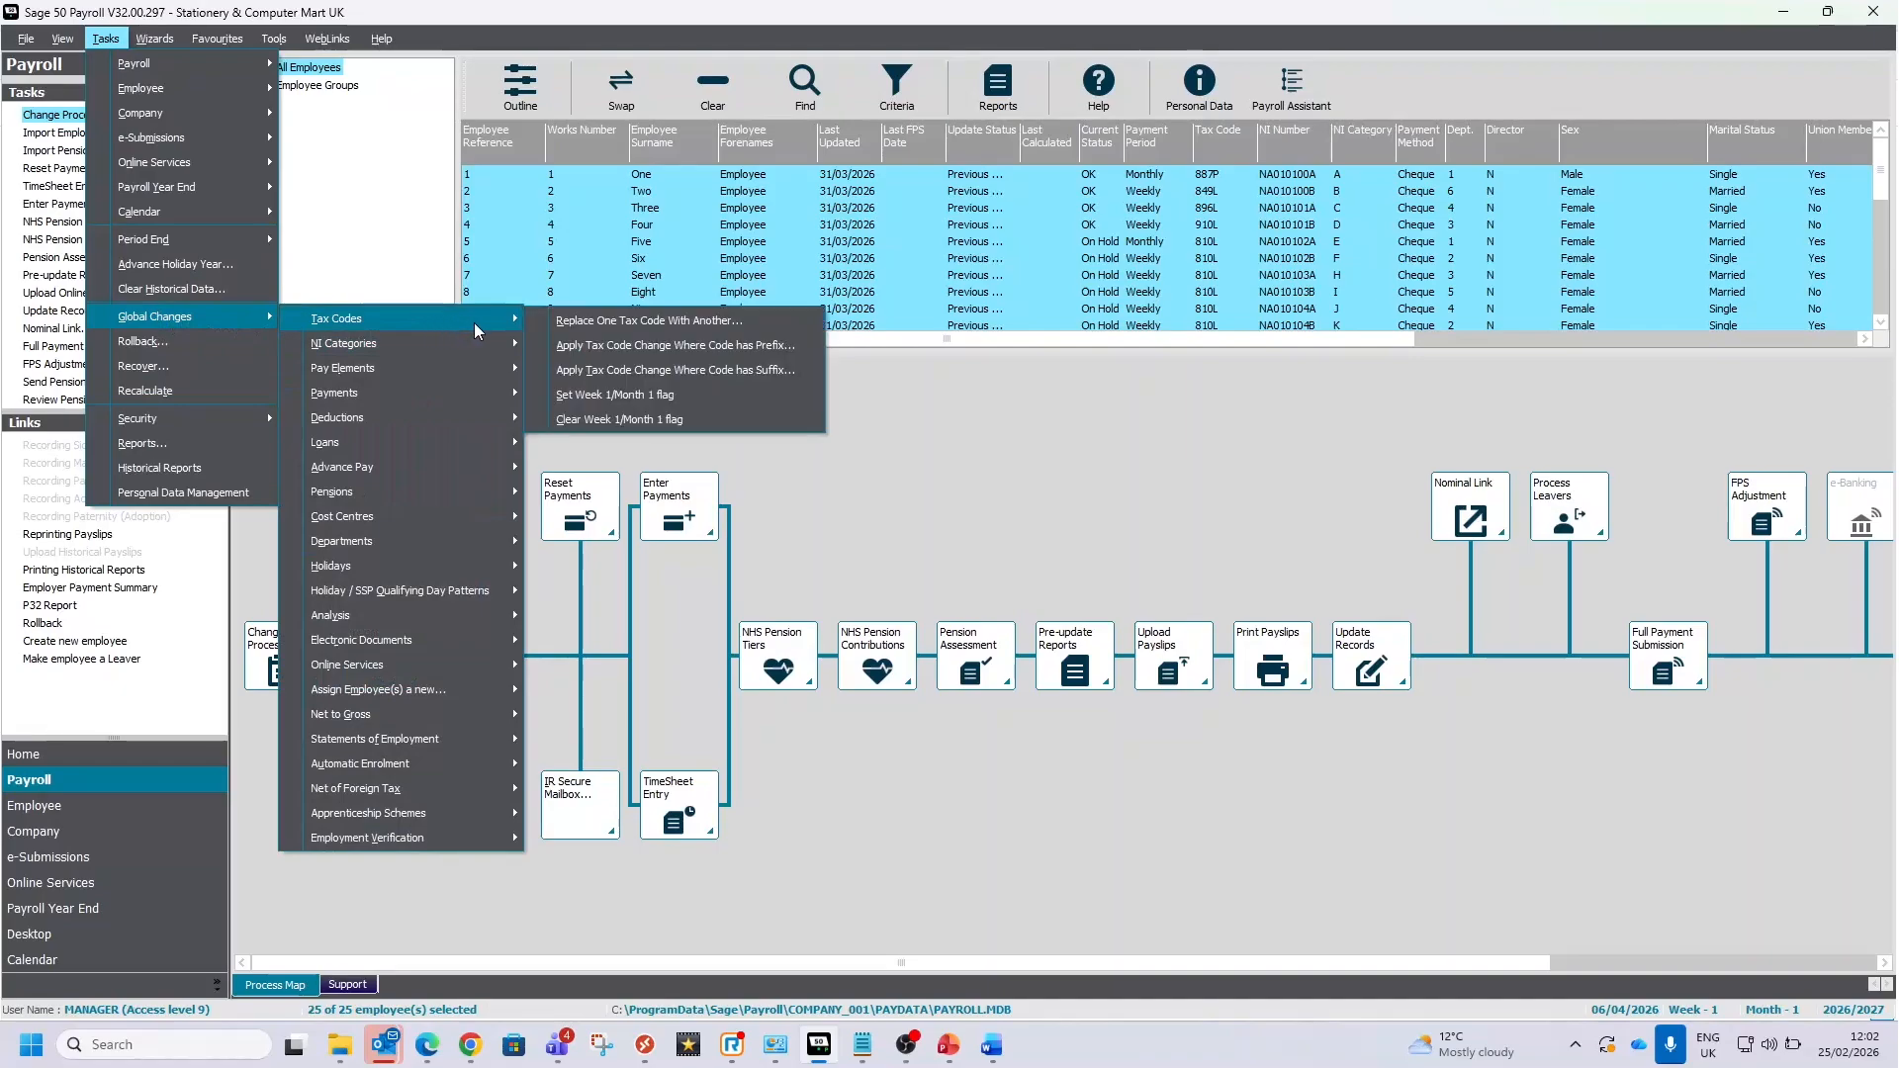
left_click(650, 422)
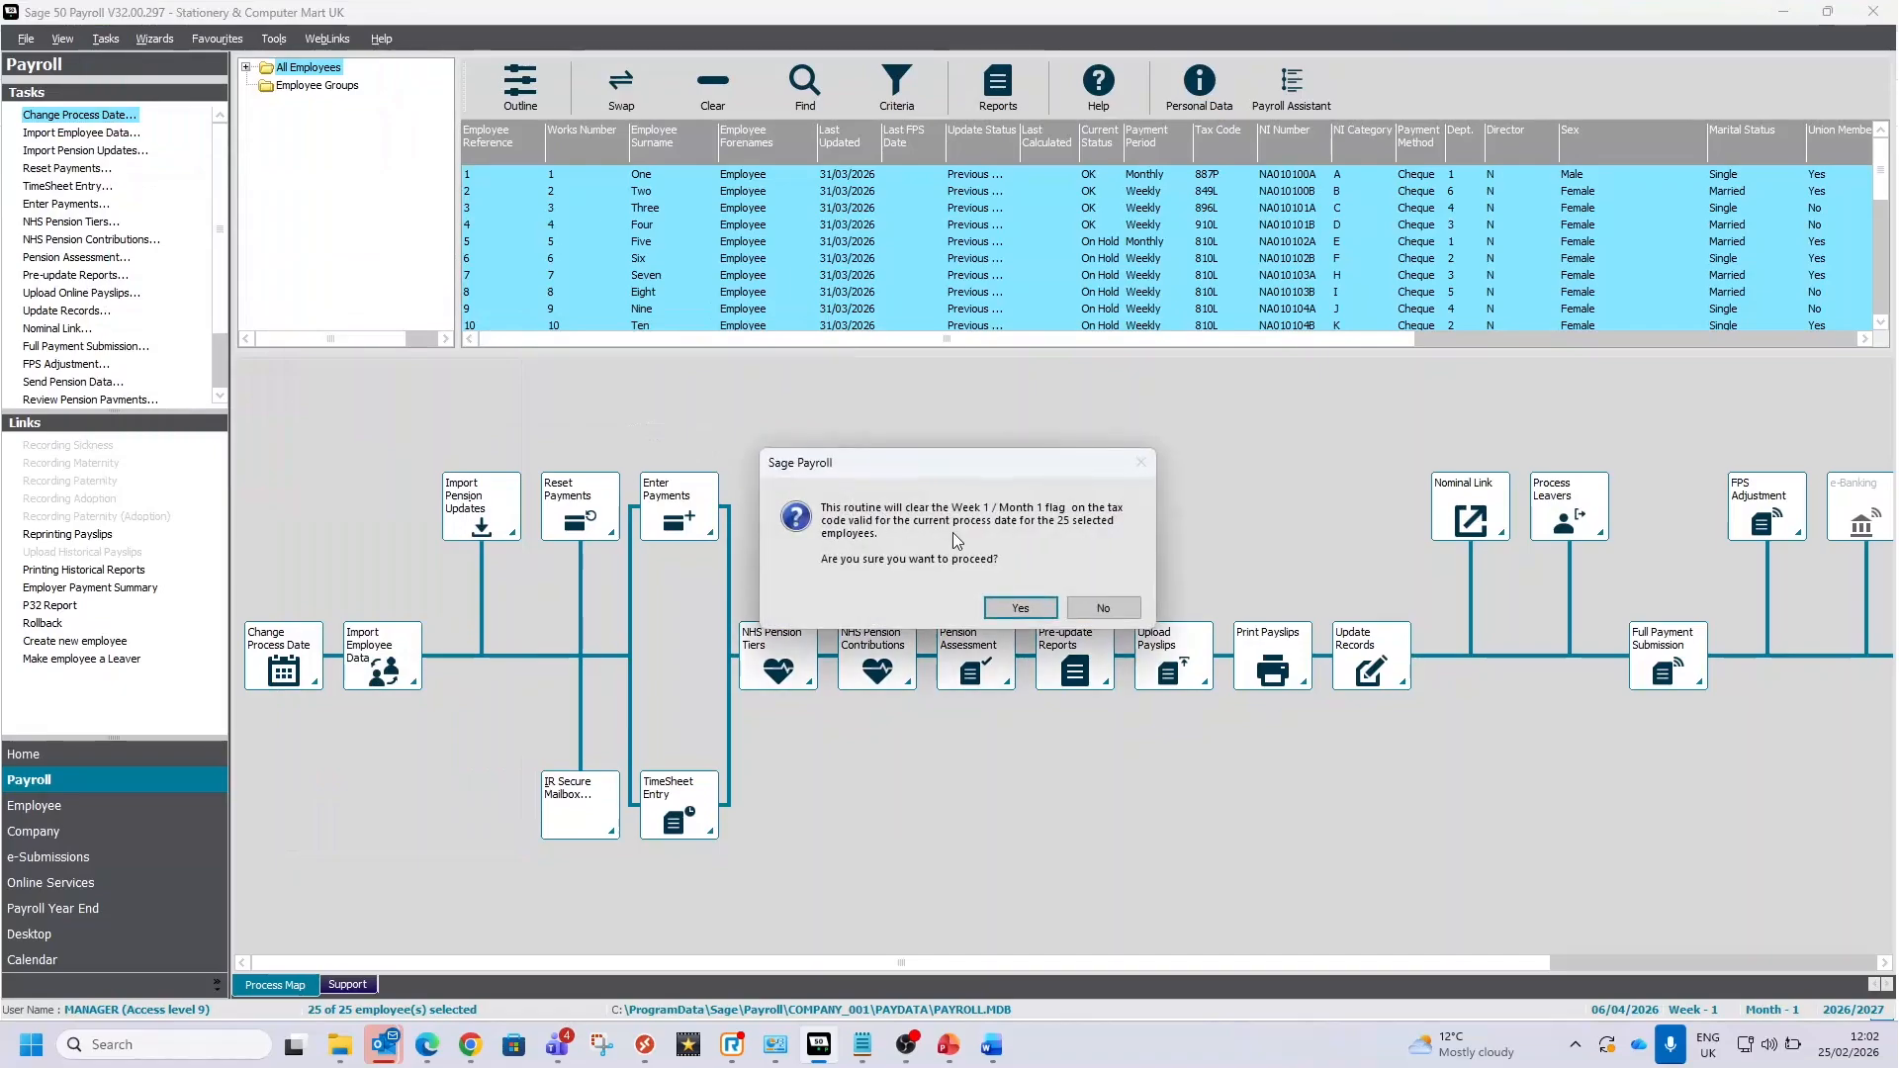
left_click(1019, 606)
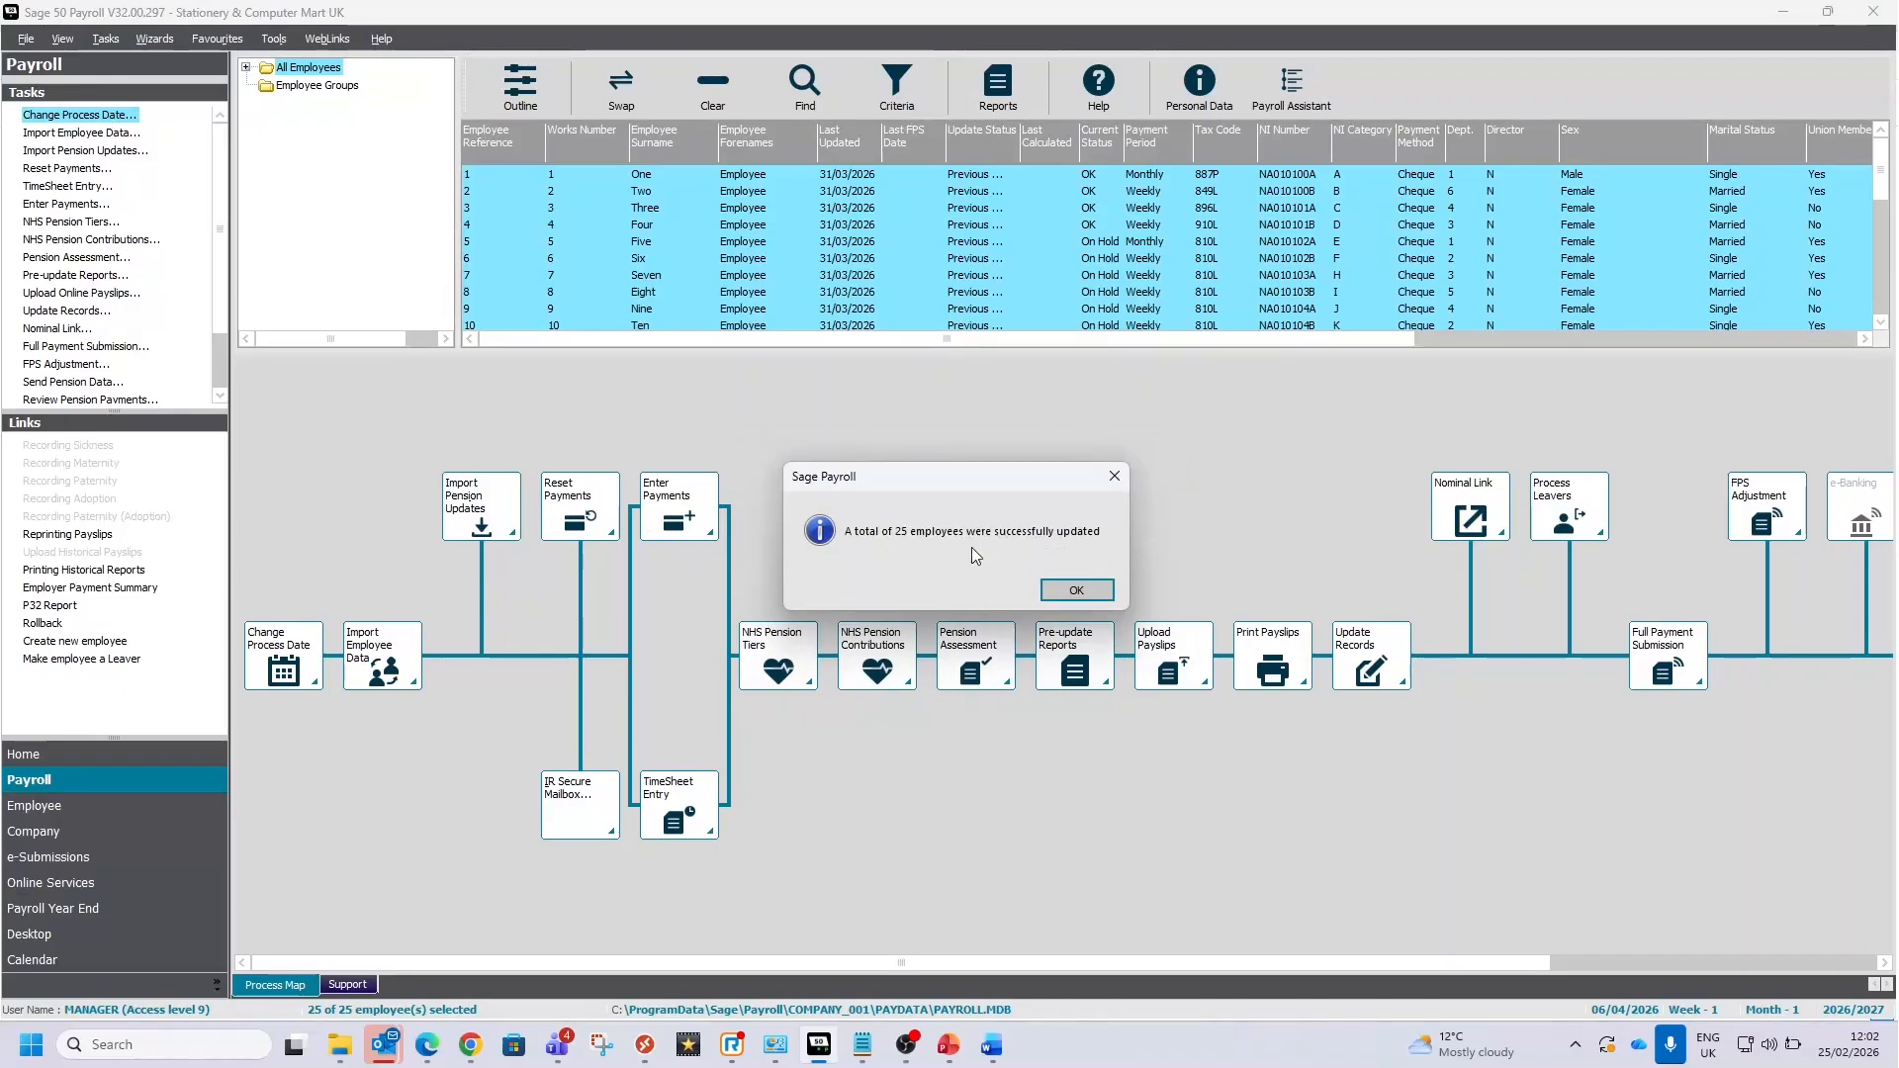
left_click(1073, 592)
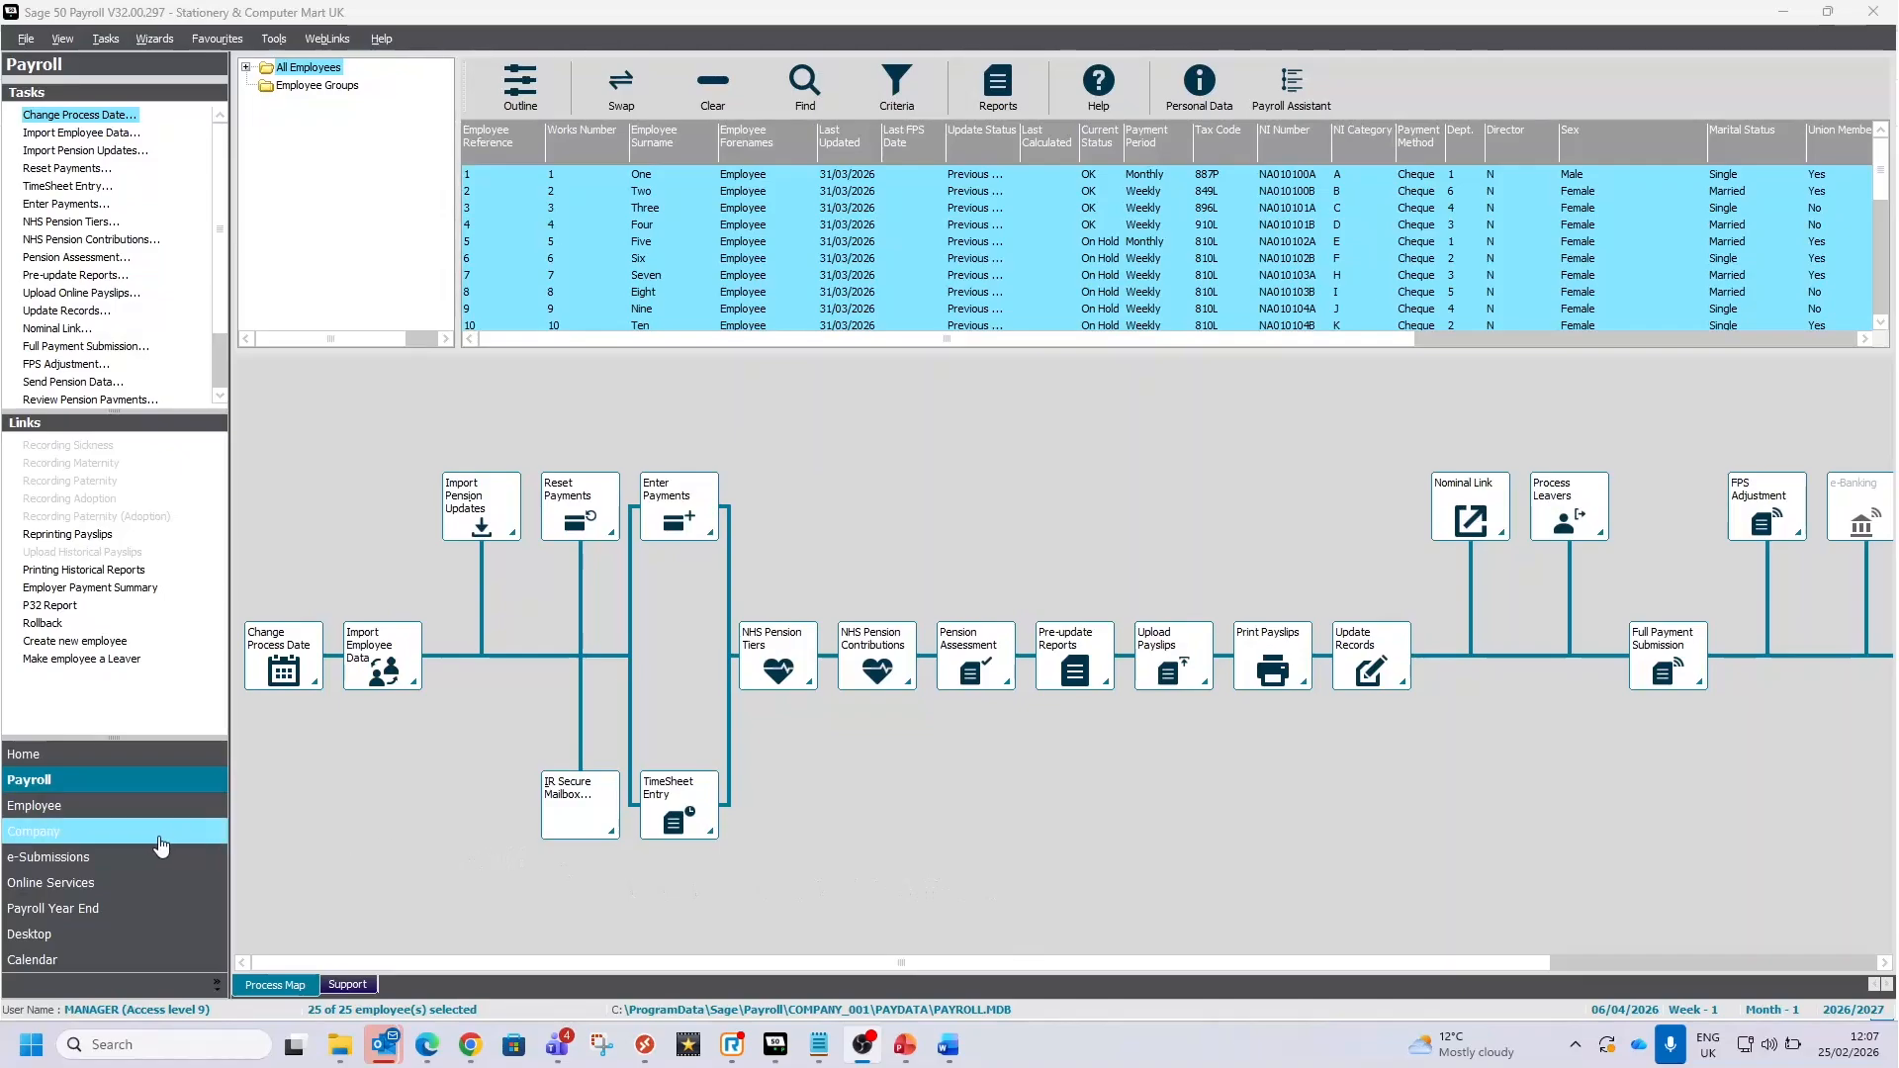
Step: Open the IR Secure Mailbox from the e-Submissions tasks
left_click(127, 856)
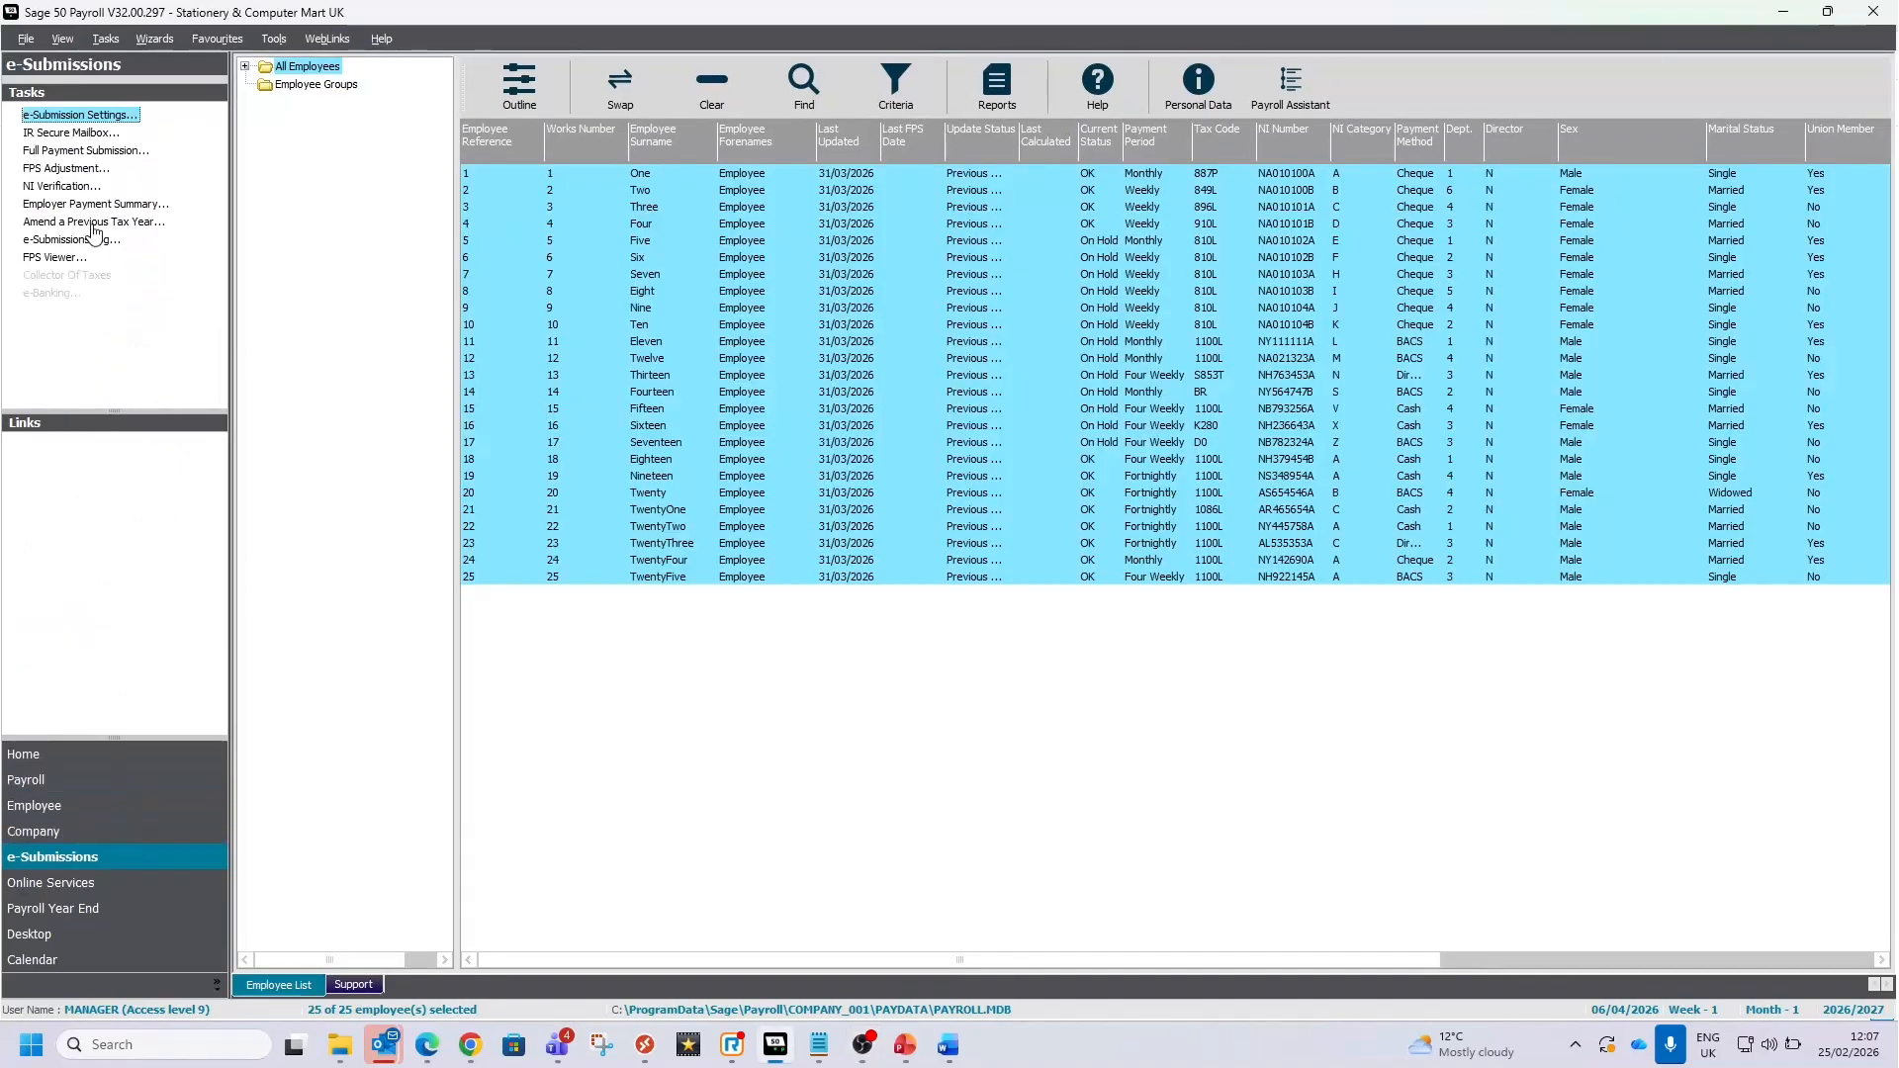
left_click(61, 135)
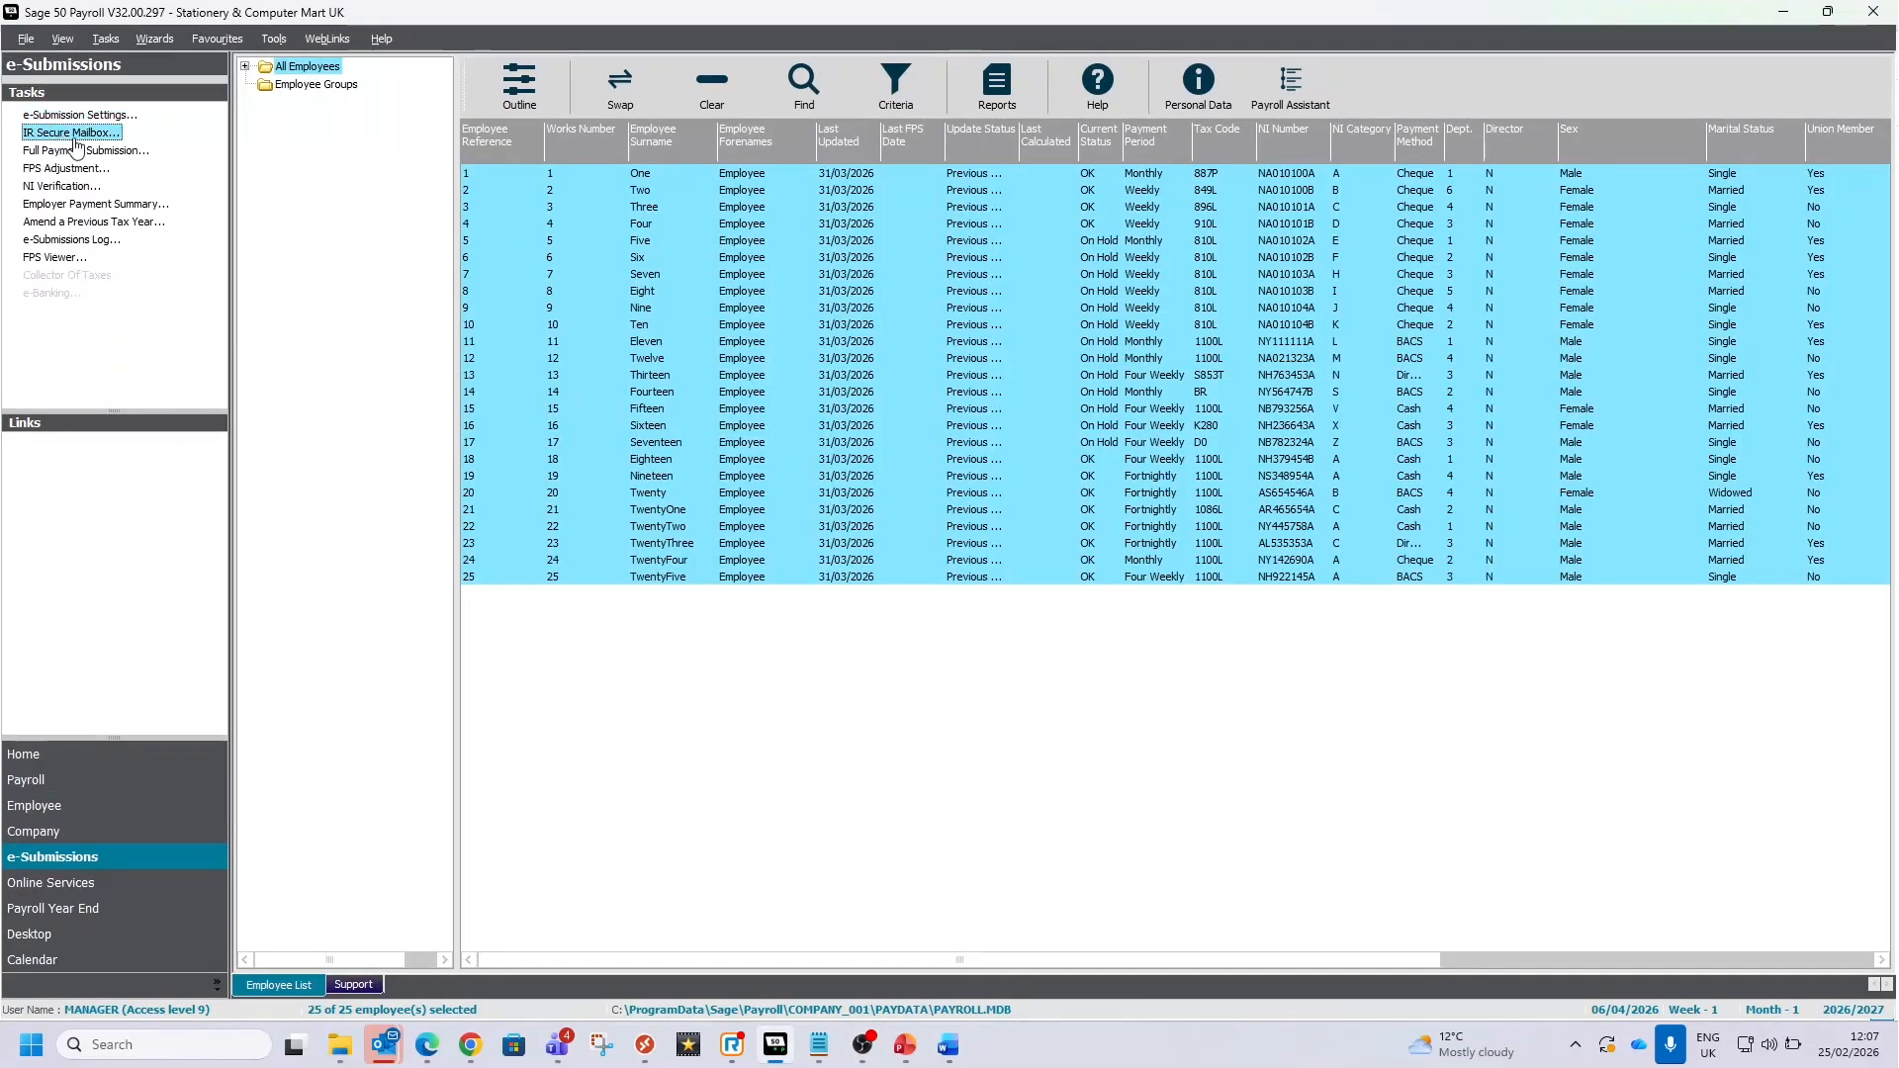